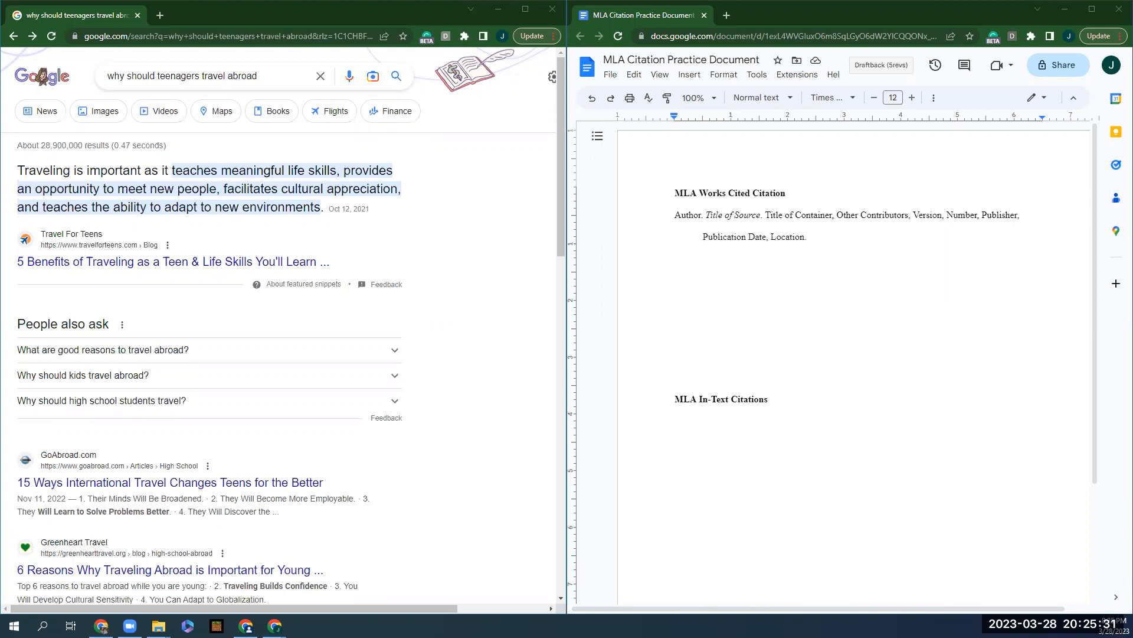
Step: Open the Rudolf Steiner School article "Is Travel Good For Teens?" from the search results
scroll(341, 228, down, 5)
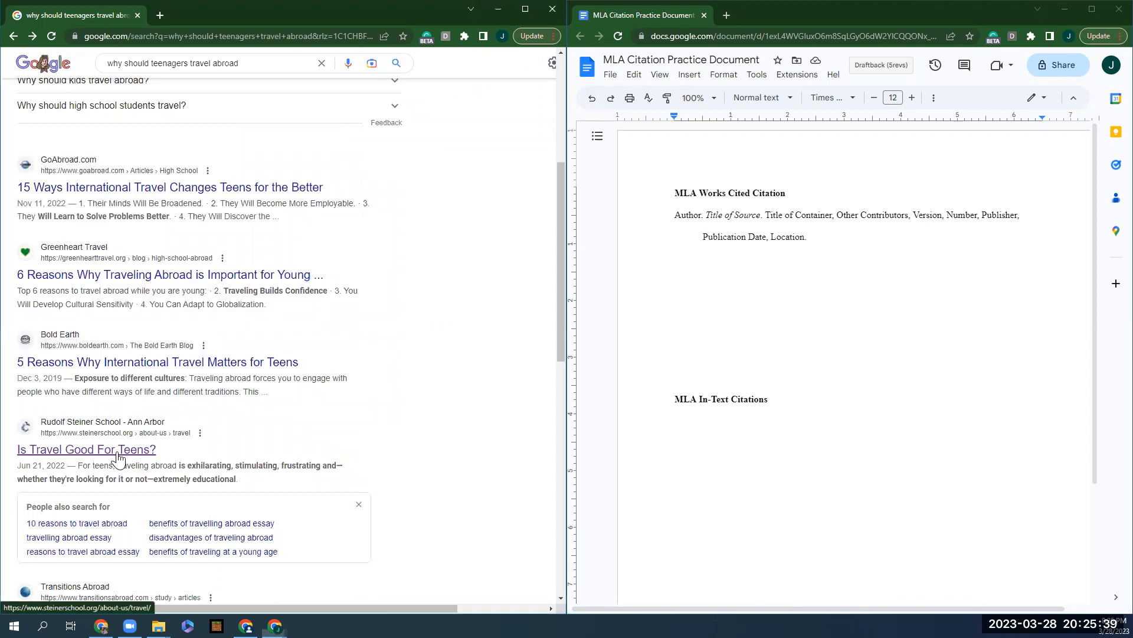
click(117, 455)
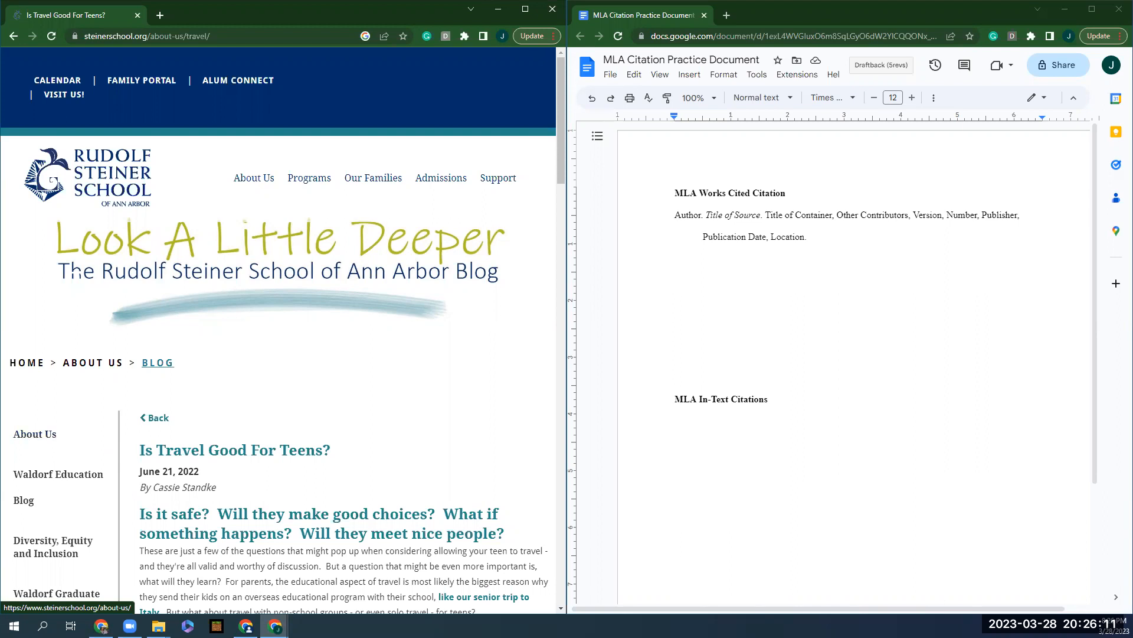
Step: Below the works cited template, enter the article author's name, last name first, followed by a period
click(688, 269)
click(679, 268)
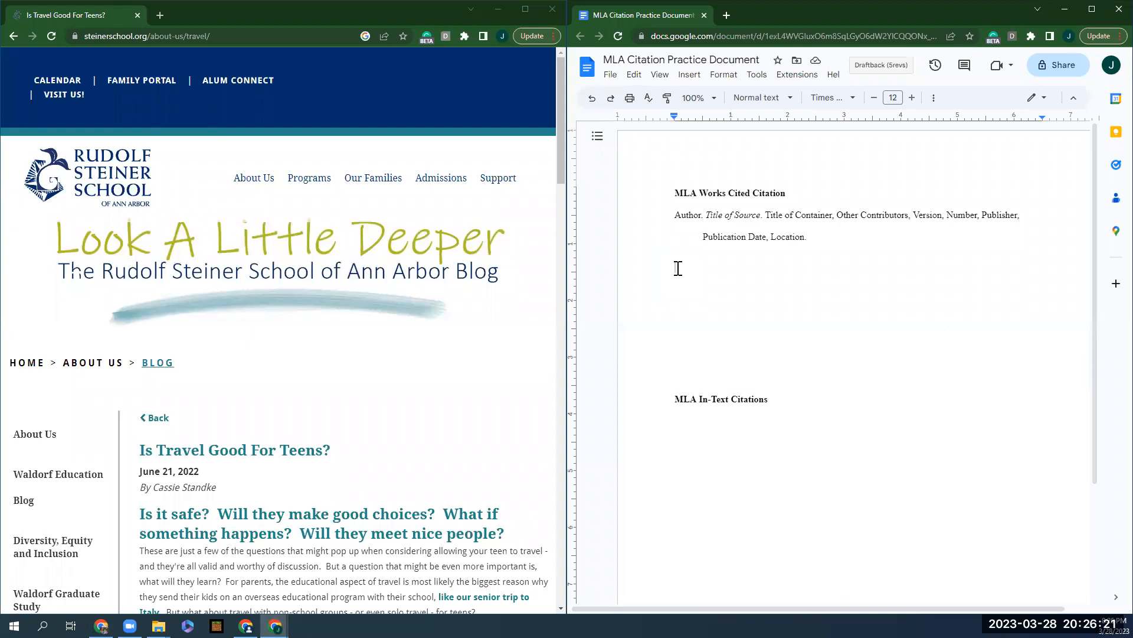
text(Standke, Cassie.)
double_click(687, 212)
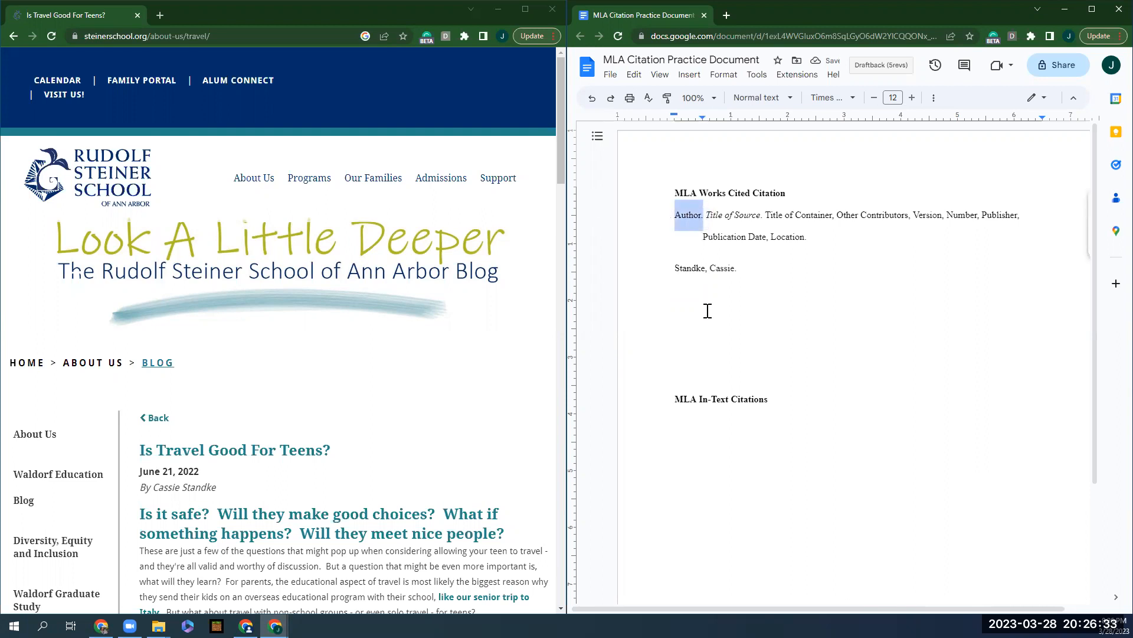
drag(737, 269, 676, 266)
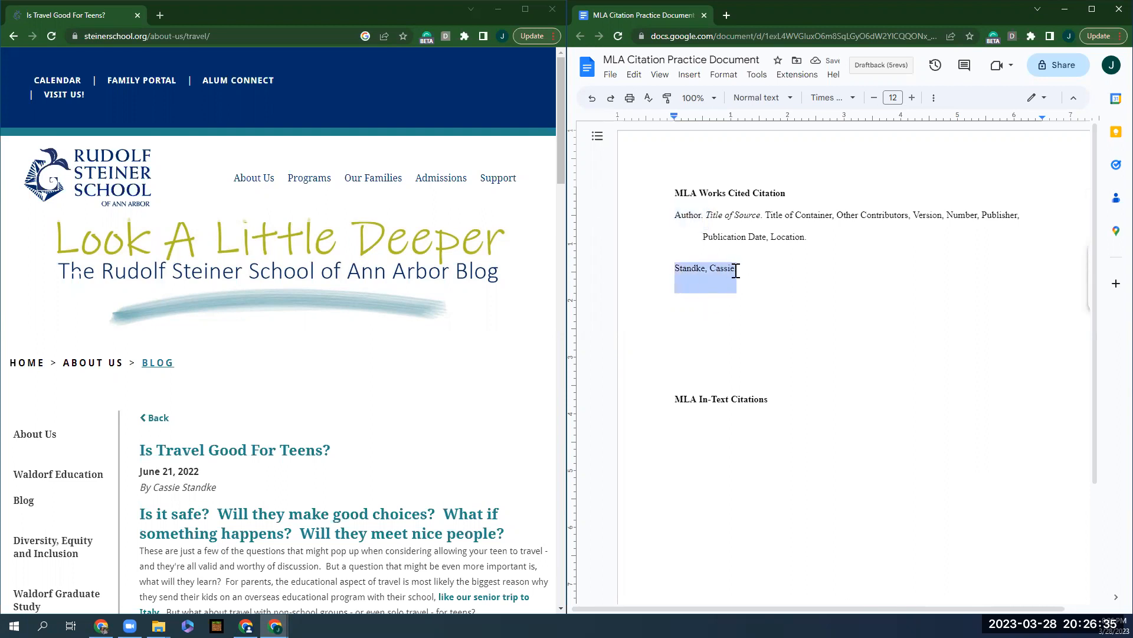
click(759, 268)
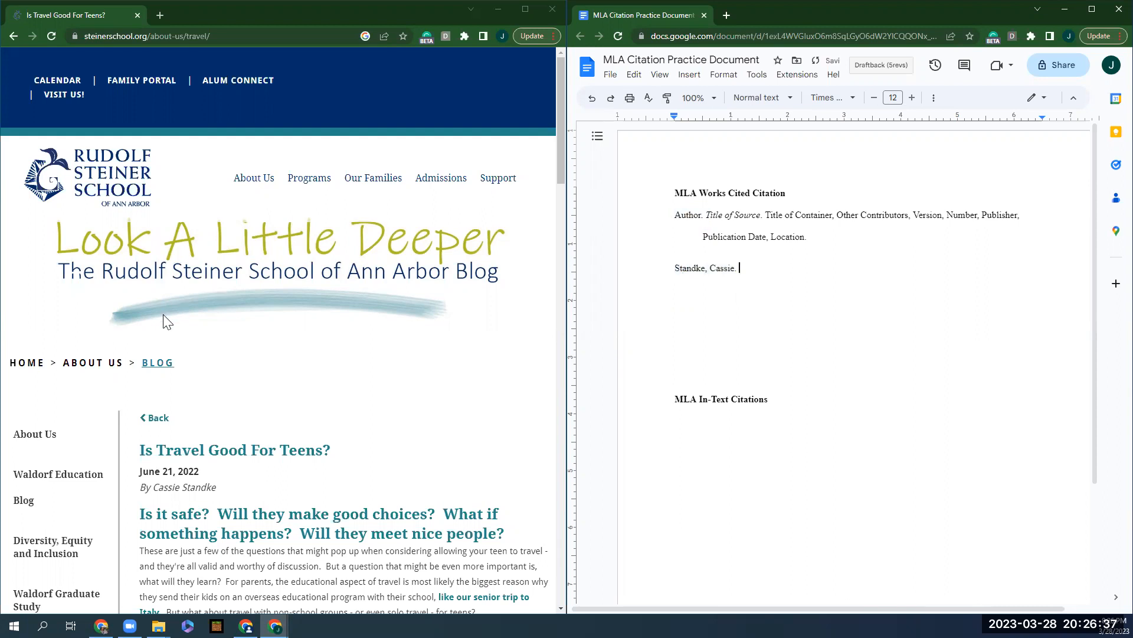
Step: Add the article title "Is Travel Good for Teens" in quotation marks after the author's name, followed by a comma
drag(140, 452, 330, 450)
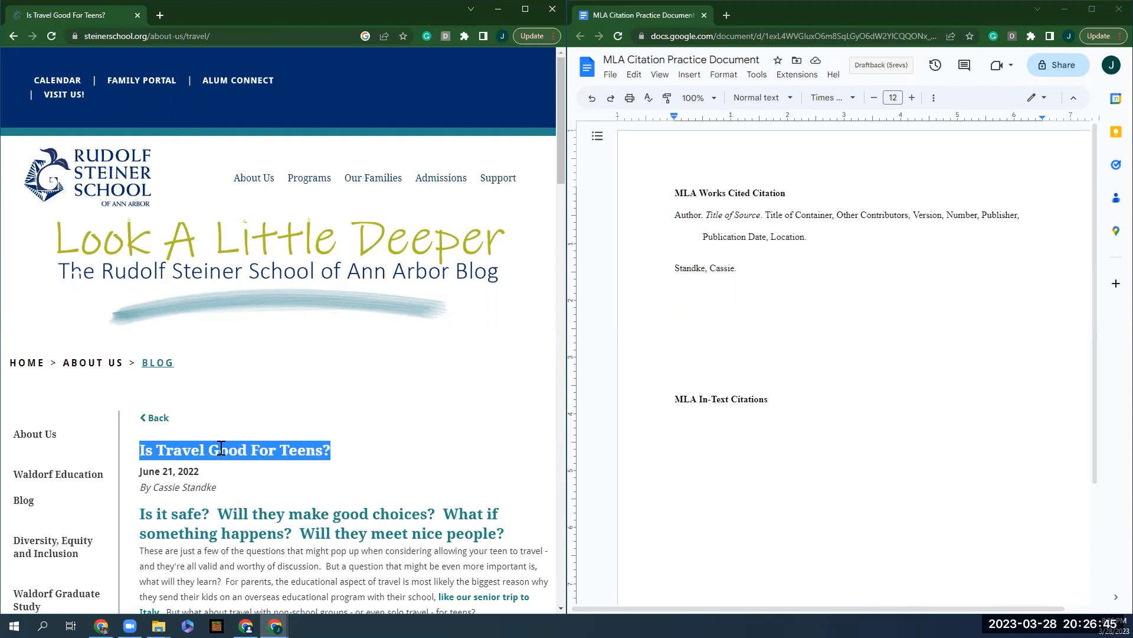
click(795, 259)
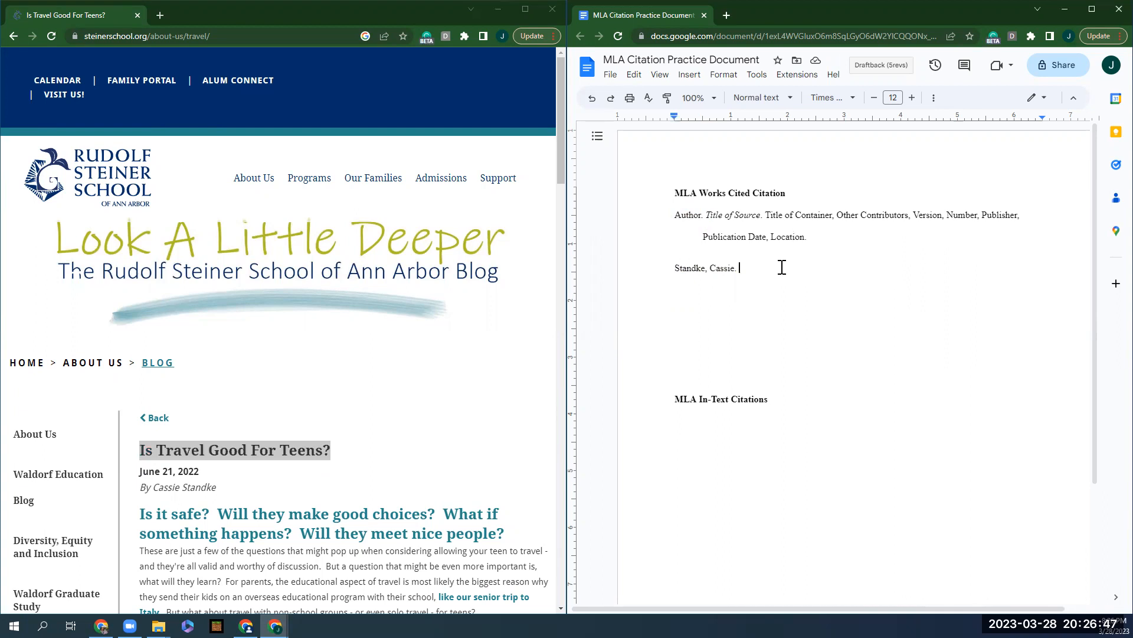
text(")
text(Is Travel )
text(Good for Teens)
text(")
text(,)
Step: Check the website's footer for the site name and add "Rudolf Steiner School of Ann Arbor," as the citation's container
drag(562, 159, 467, 566)
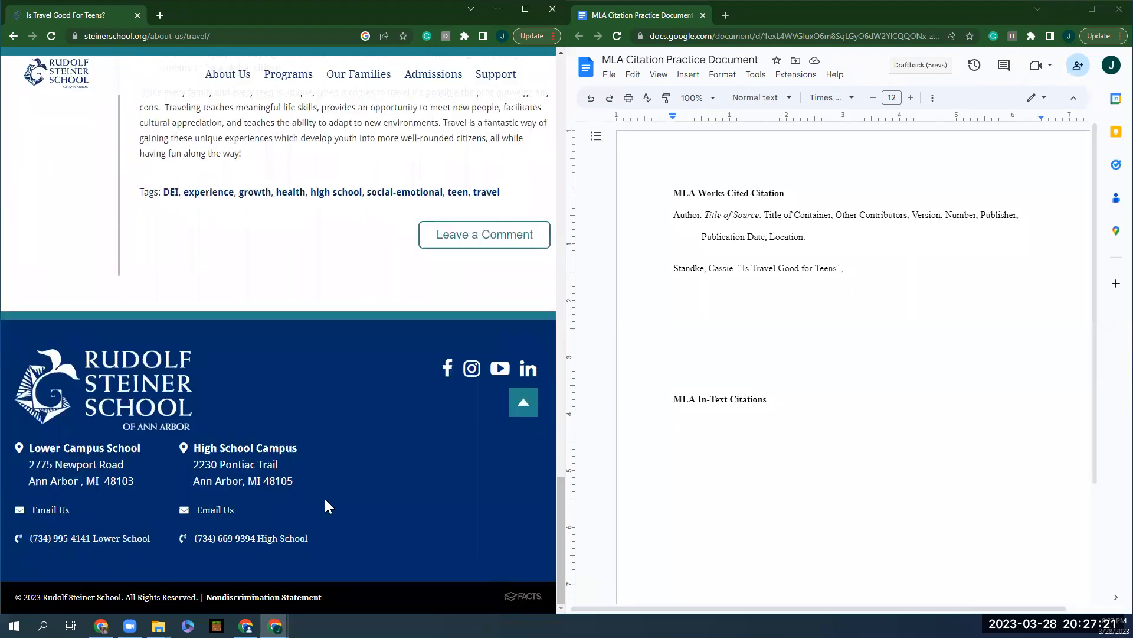
drag(43, 597, 123, 598)
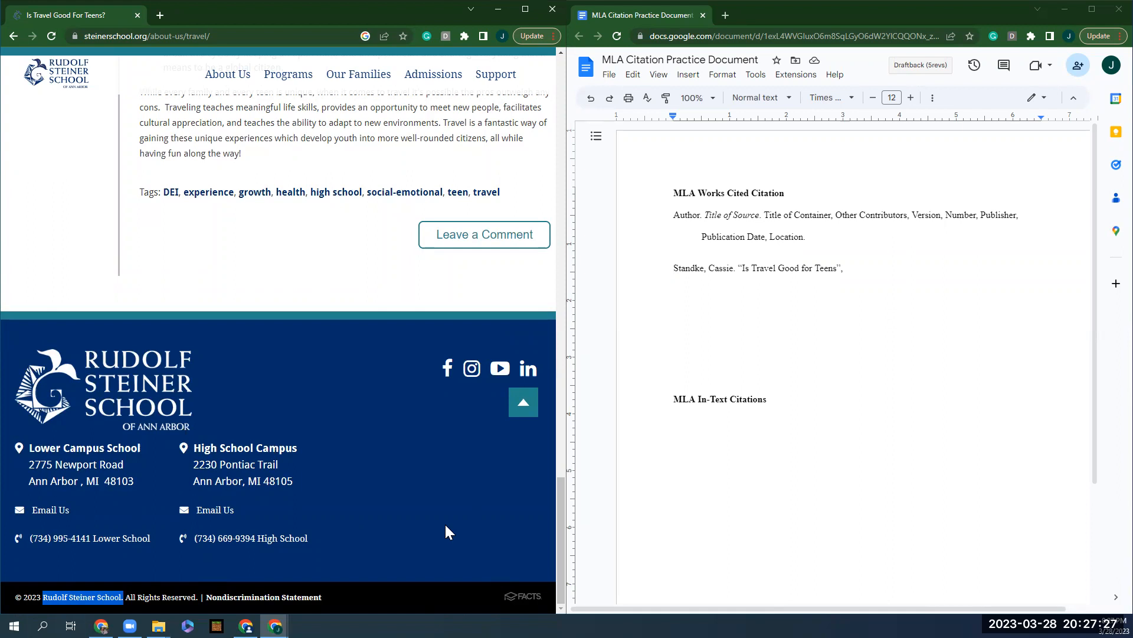
click(887, 264)
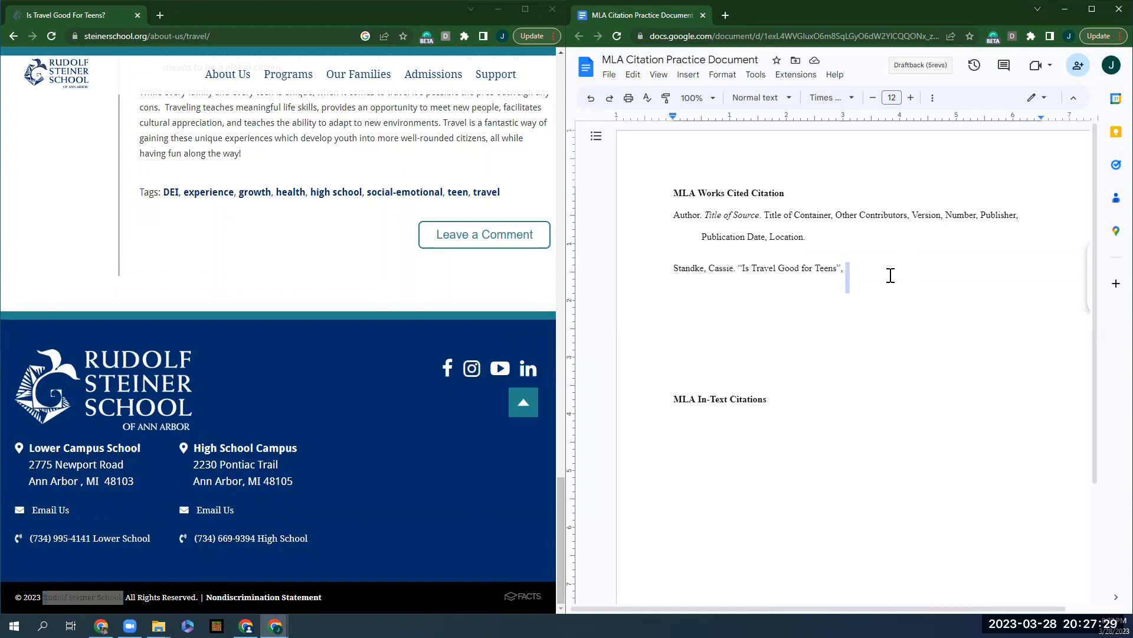
text(Rudo)
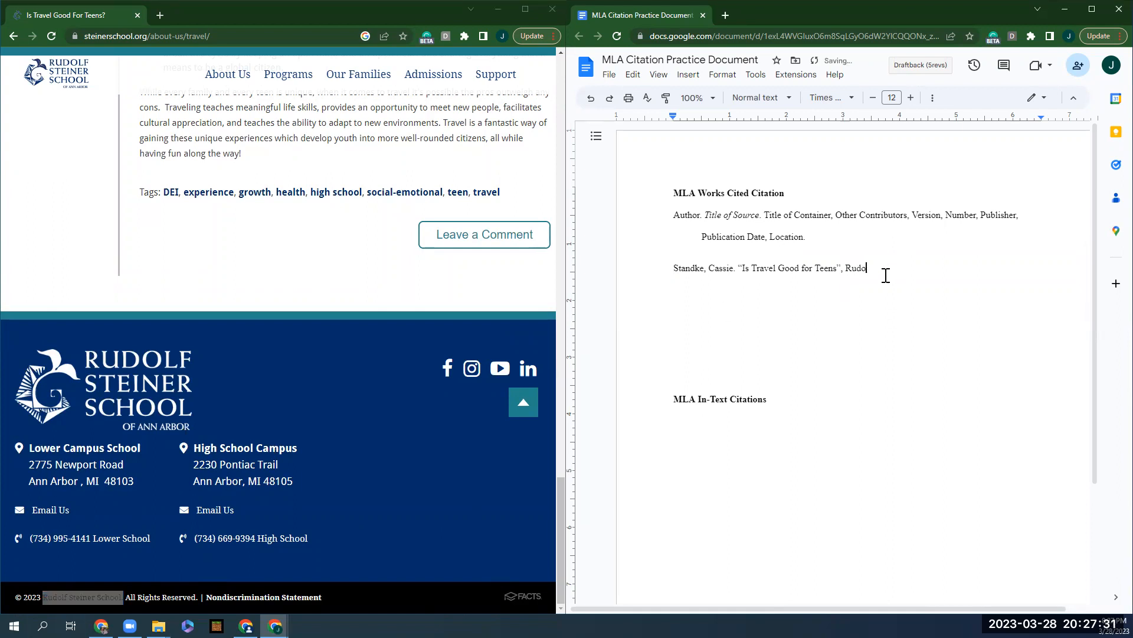
text(lf Steiner School of Anne)
key(BackSpace)
text(Arbor,)
Step: Return to the article's heading for its publication date and add "21 June 2022," to the end of the citation
drag(559, 490, 564, 98)
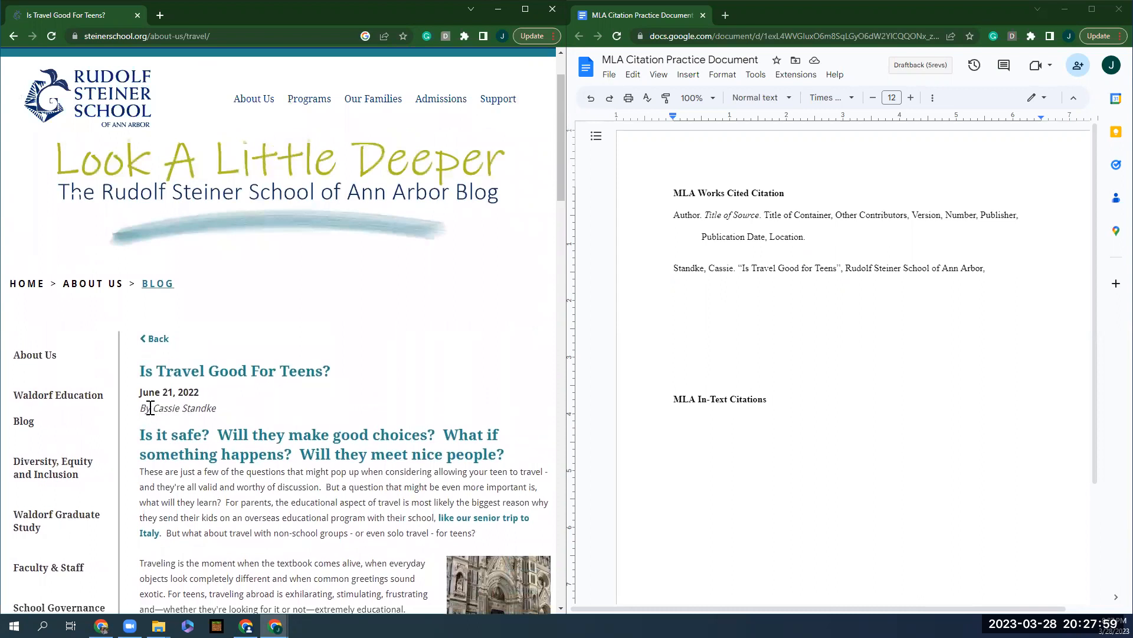
drag(217, 408, 152, 411)
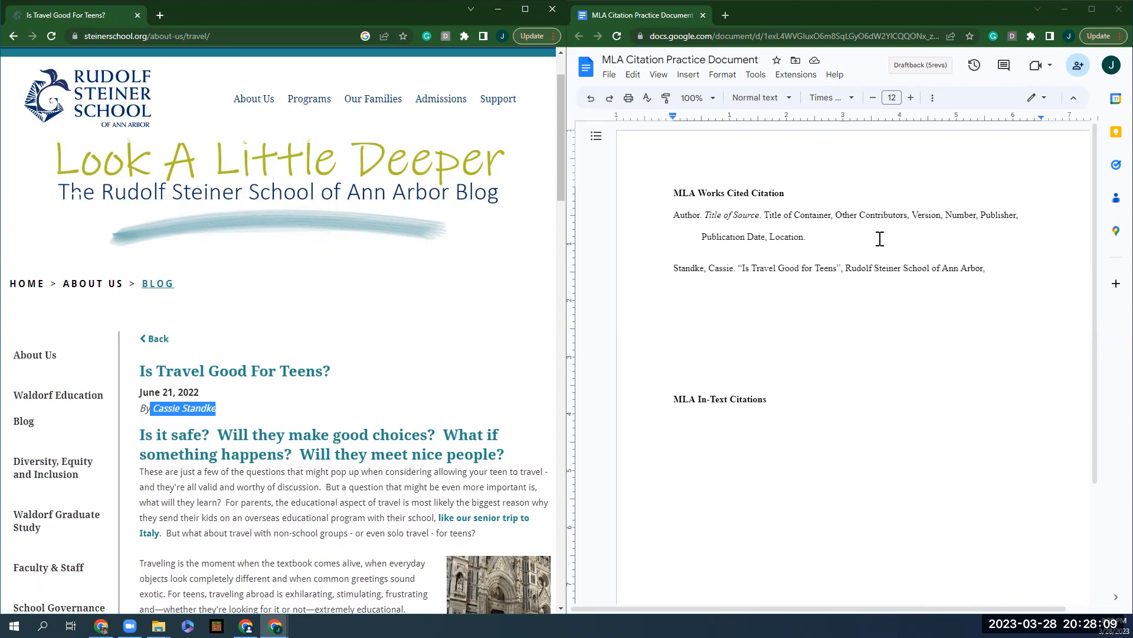
drag(912, 215, 945, 215)
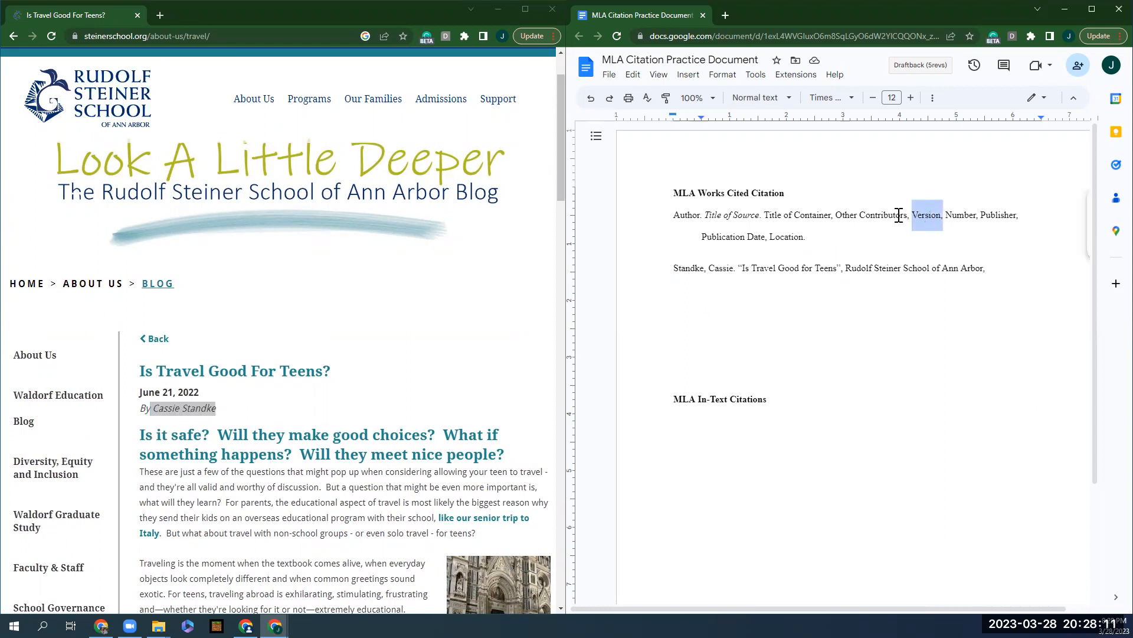
click(508, 342)
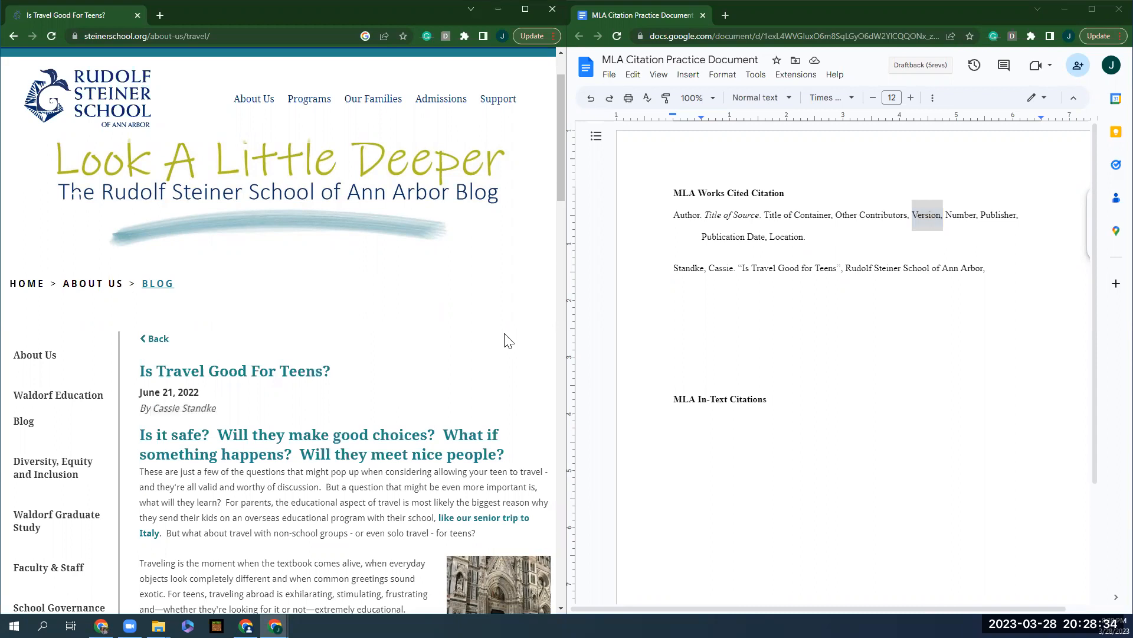
click(999, 275)
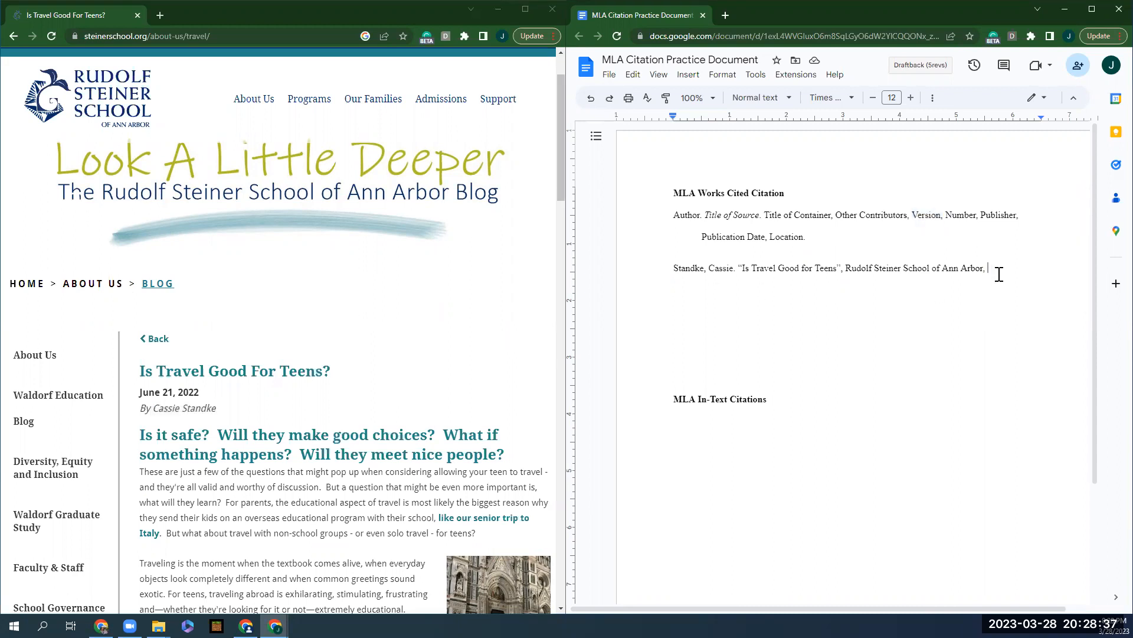
text(21 June 2022)
text(,)
click(217, 37)
key(ctrl+c)
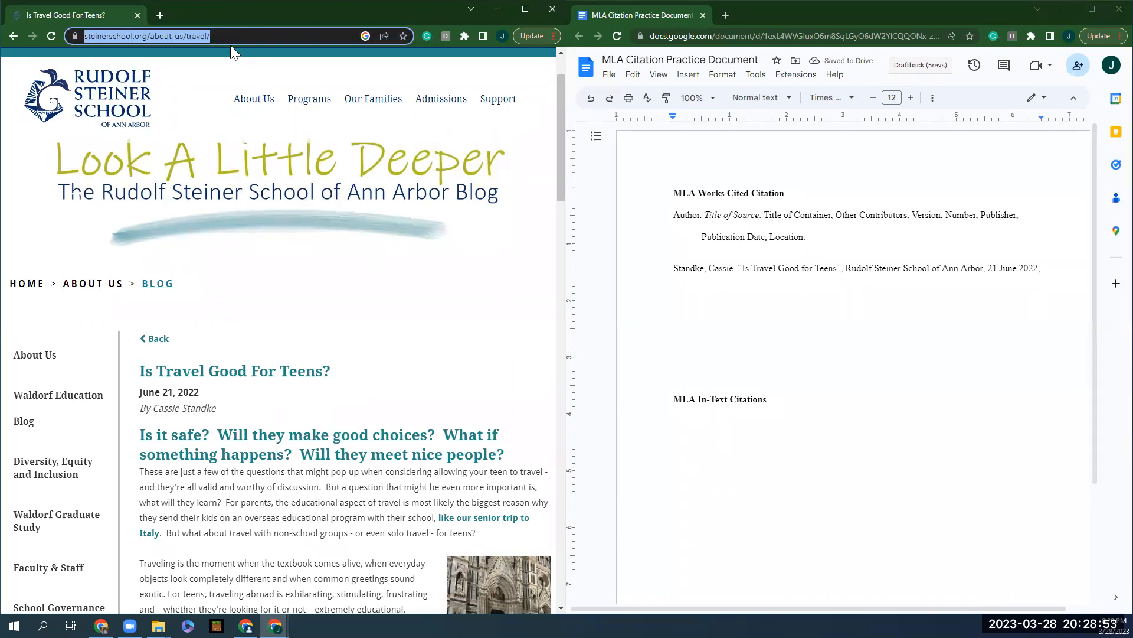
click(1060, 270)
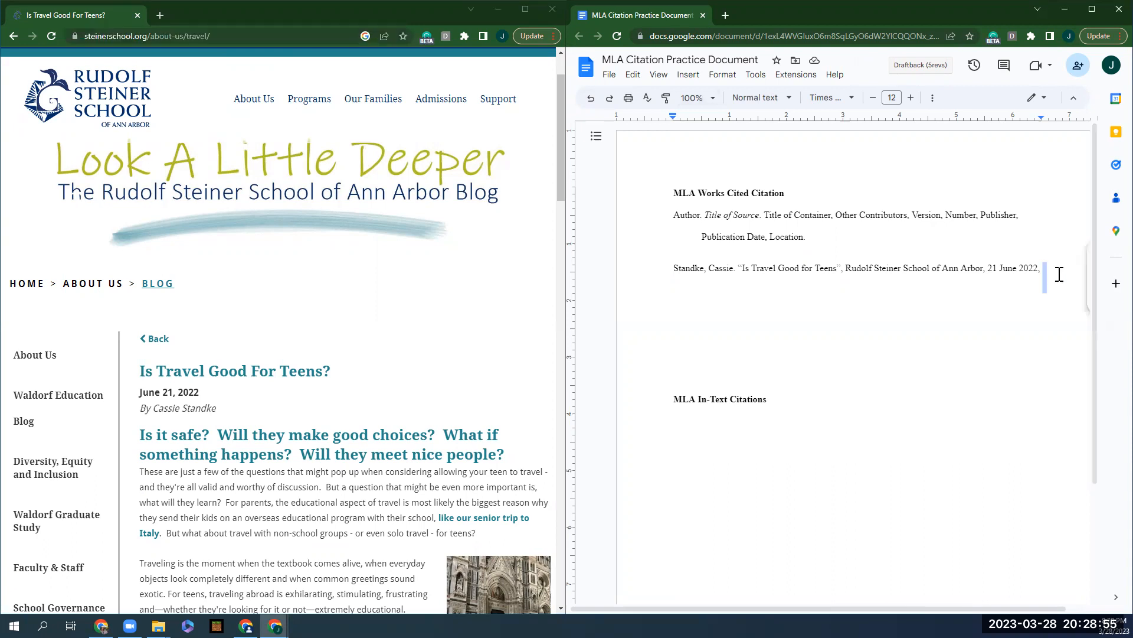
key(ctrl+v)
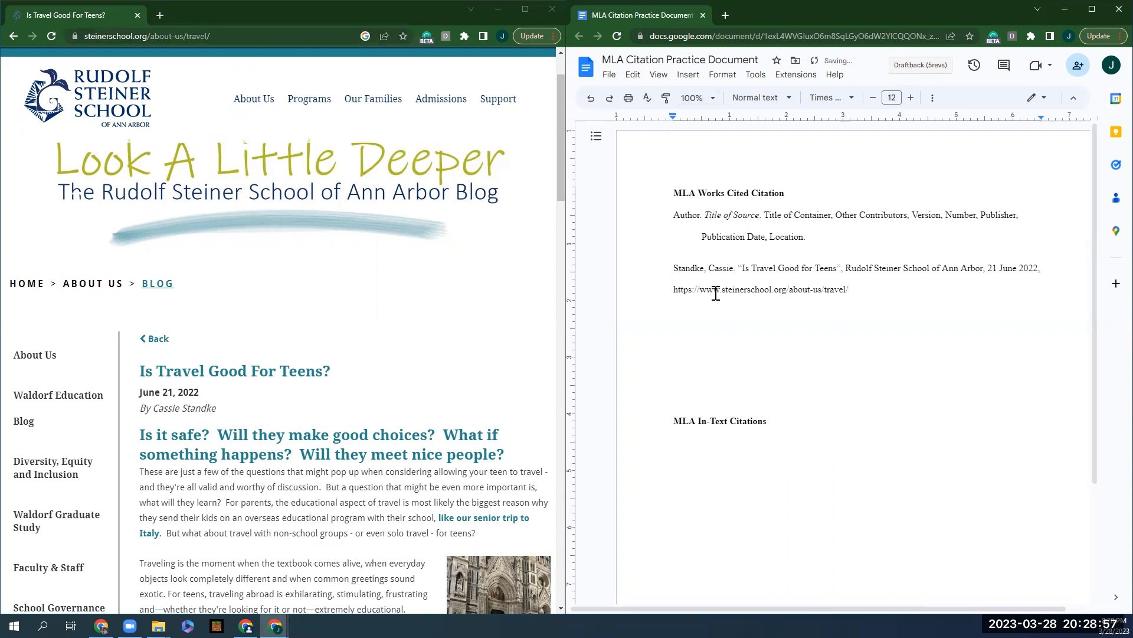
drag(721, 289, 674, 289)
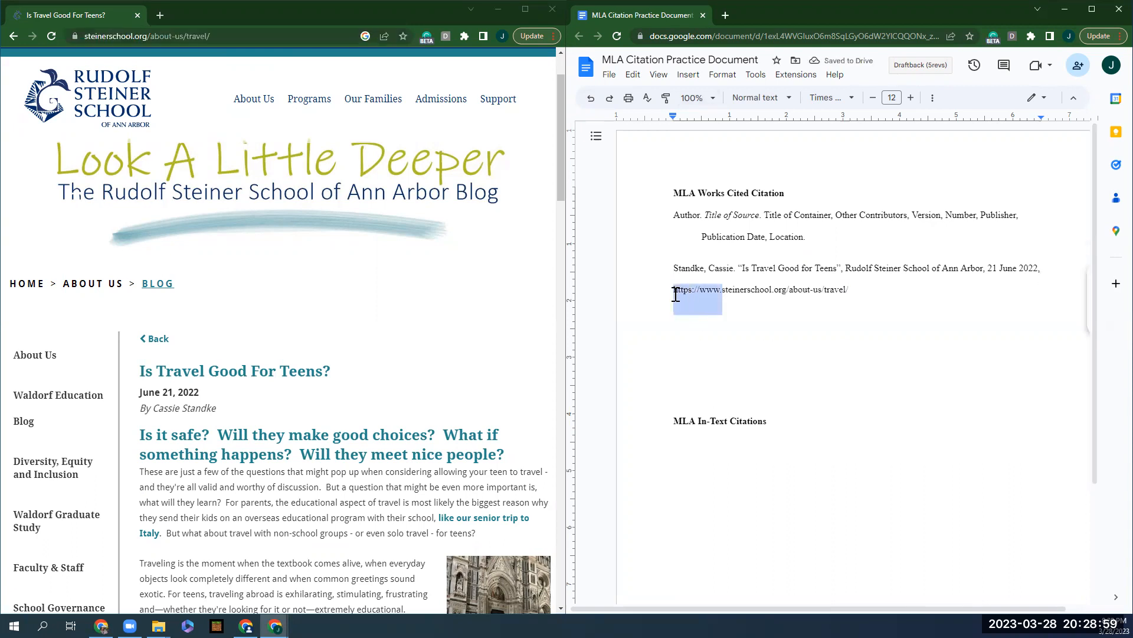
key(BackSpace)
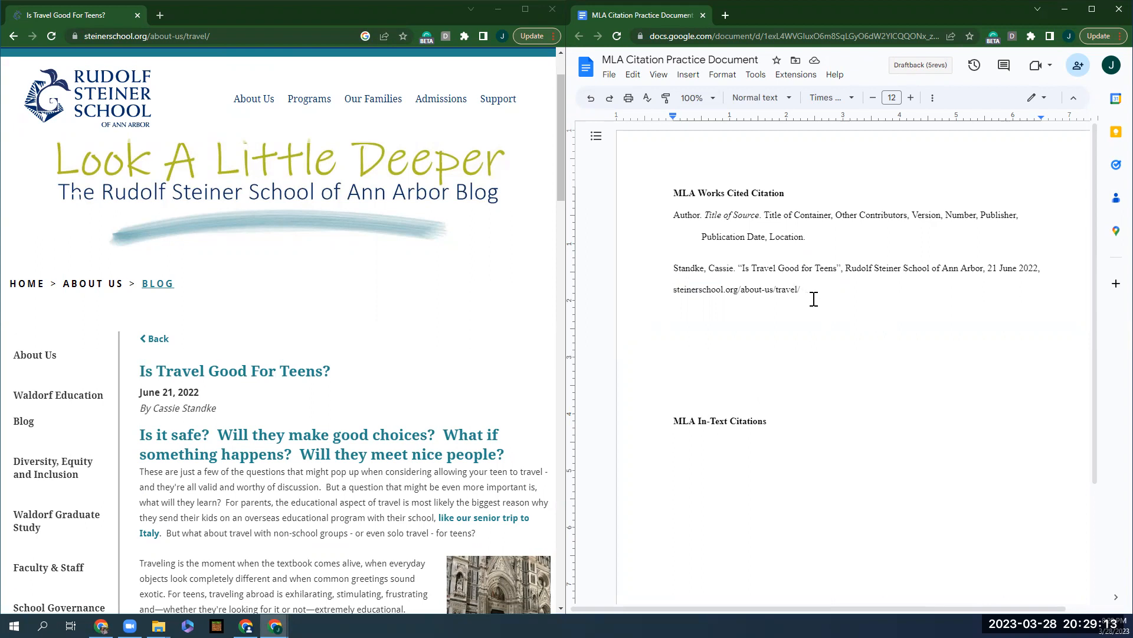
Step: Apply a 0.5-inch hanging indent to the completed article citation
drag(804, 295, 651, 274)
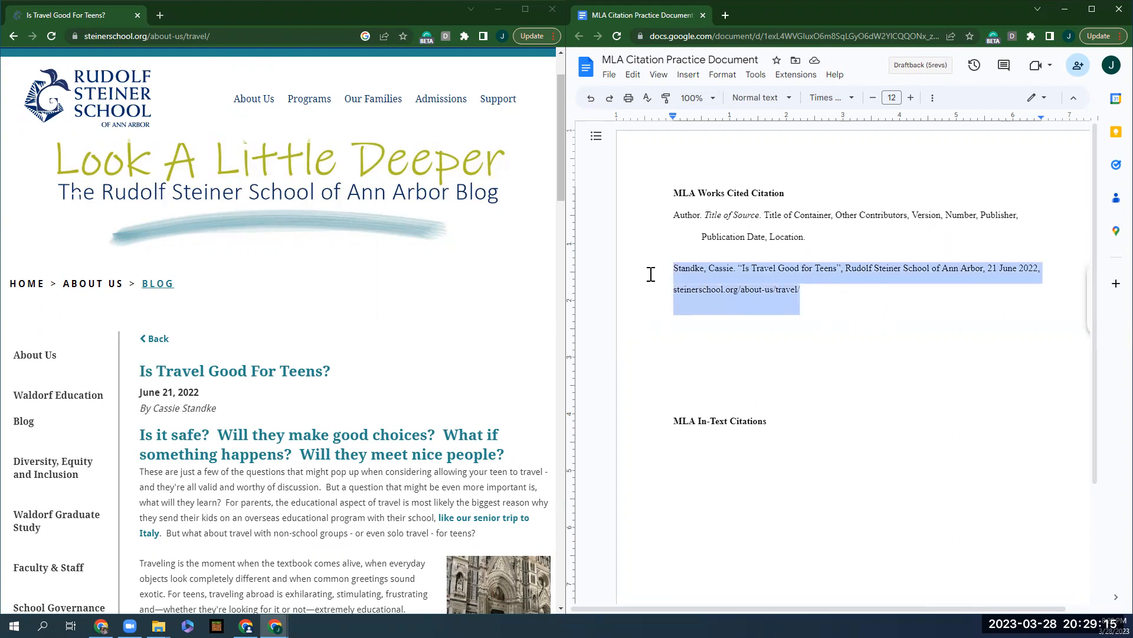
click(728, 76)
mouse_move(738, 136)
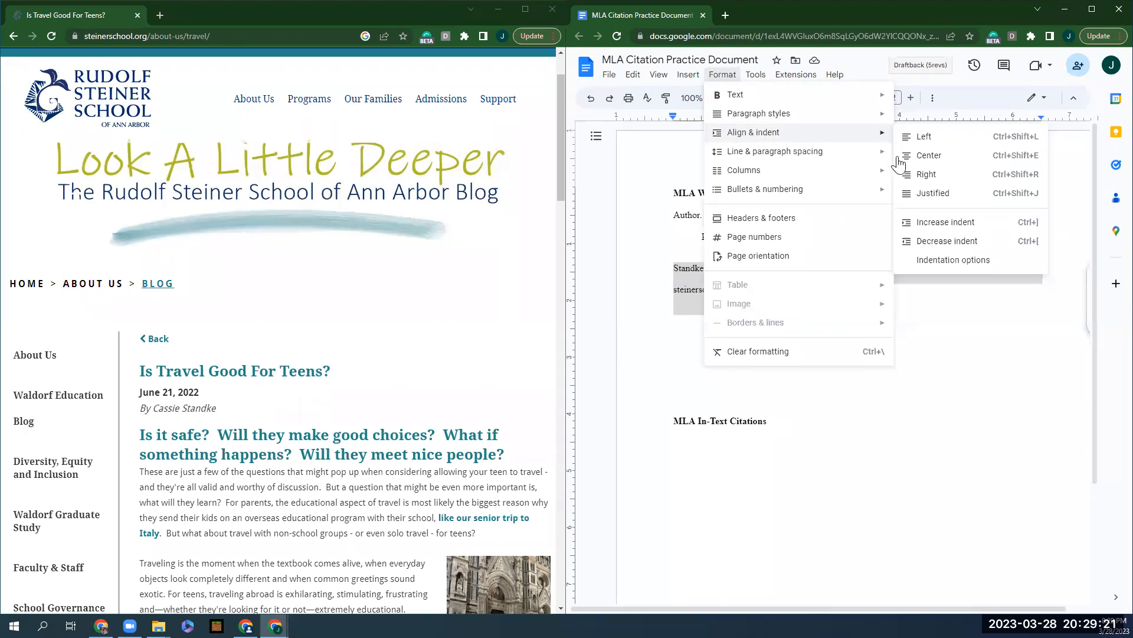
click(937, 261)
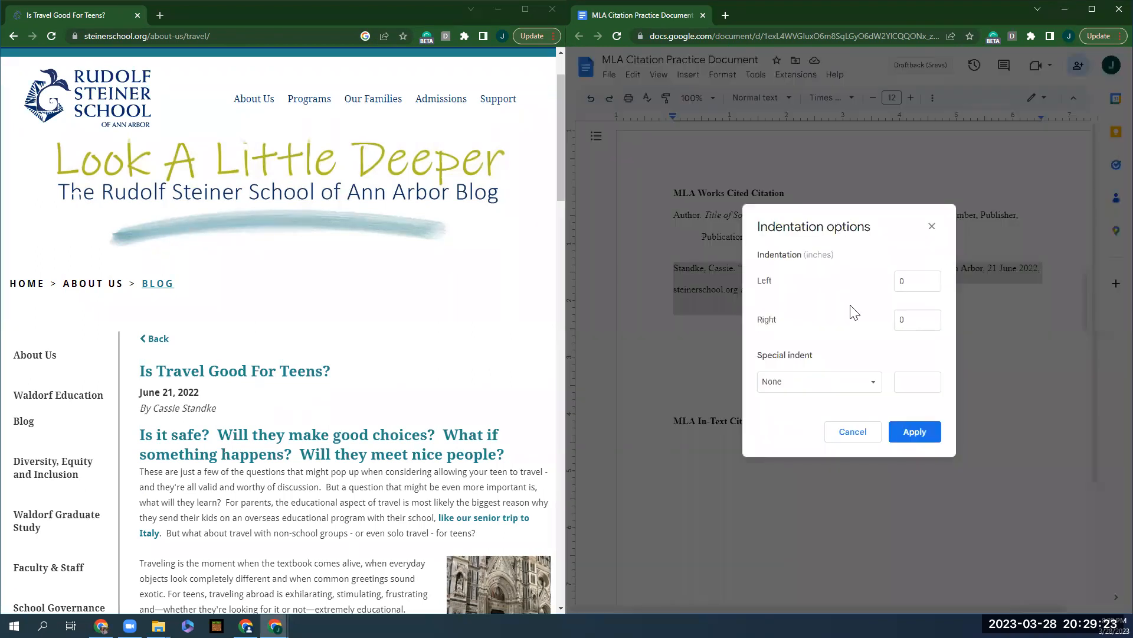
click(826, 382)
click(823, 417)
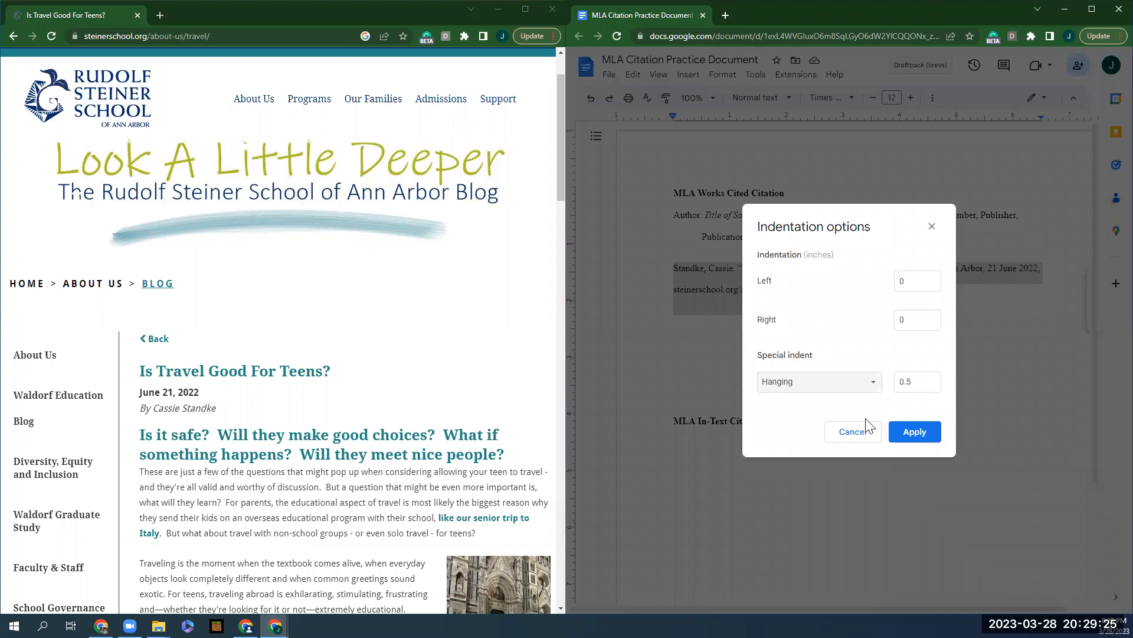
click(915, 431)
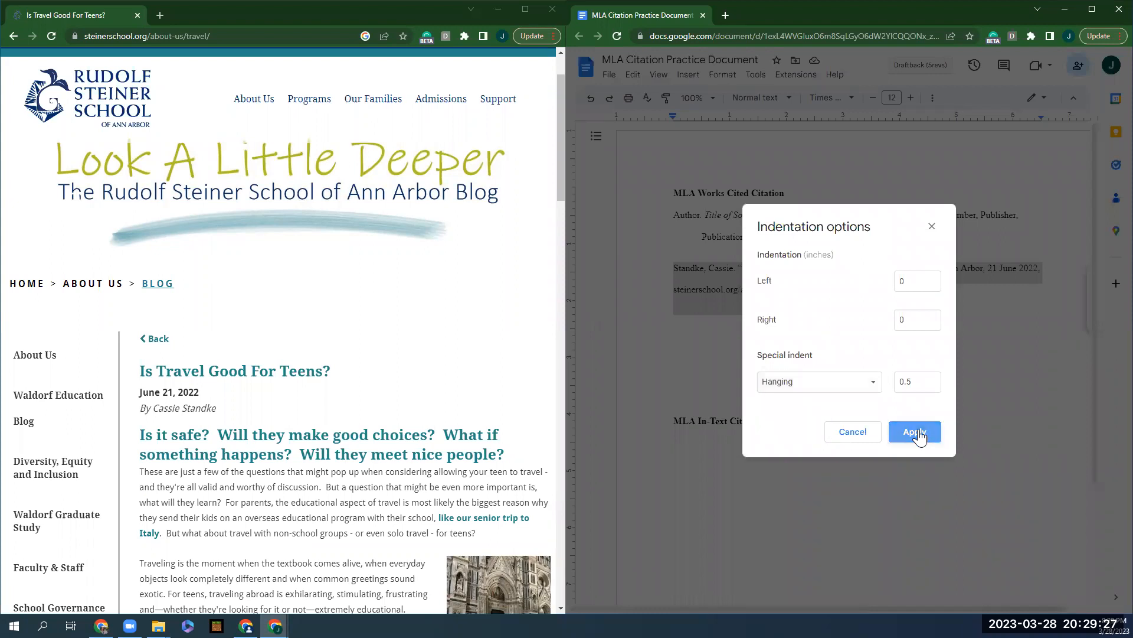
click(673, 269)
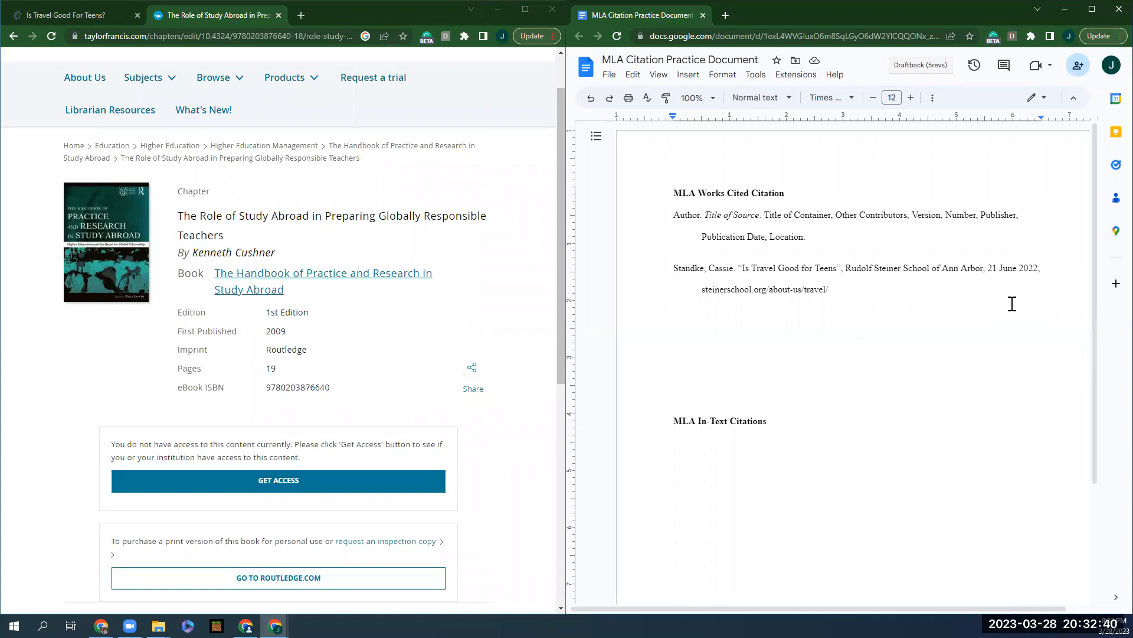
Step: Start a second citation with the book chapter author's name, last name first, followed by a period
text(Cushn)
key(BackSpace)
key(BackSpace)
key(BackSpace)
key(BackSpace)
key(BackSpace)
text(Cushner)
text(, Ken)
text(neth)
text(. )
Step: Add the chapter title "The Role of Study Abroad in Preparing Globally Responsible Teachers" in quotation marks, followed by a comma
text(")
text(The )
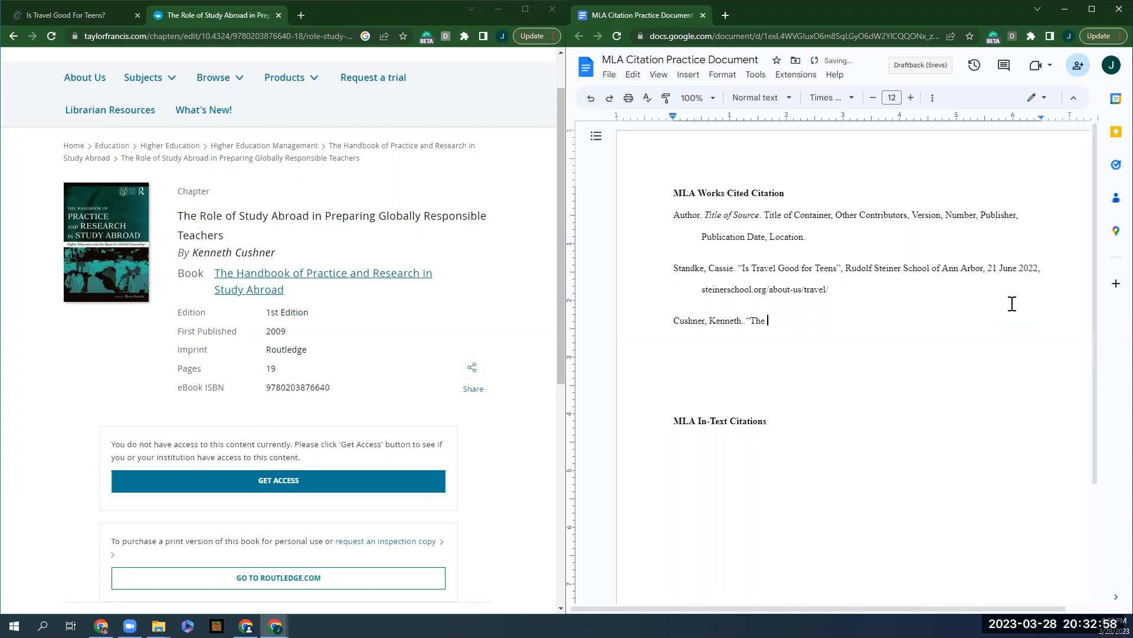
text(Role of Study Abroad in Prep)
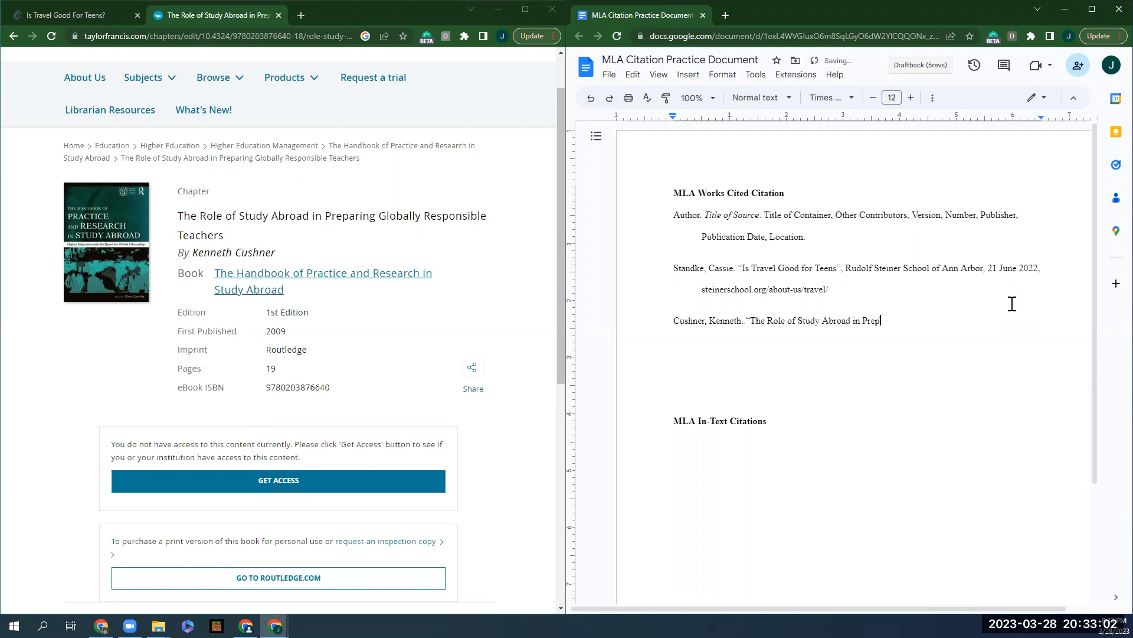
text(aring Globally Responsible Teachers")
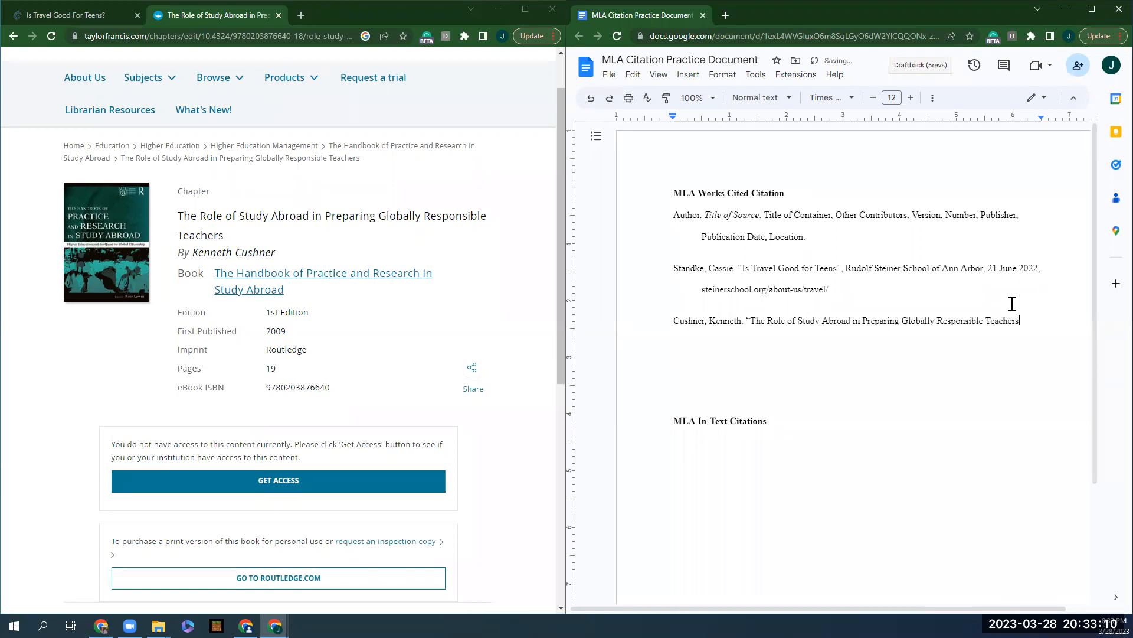
drag(177, 214, 231, 228)
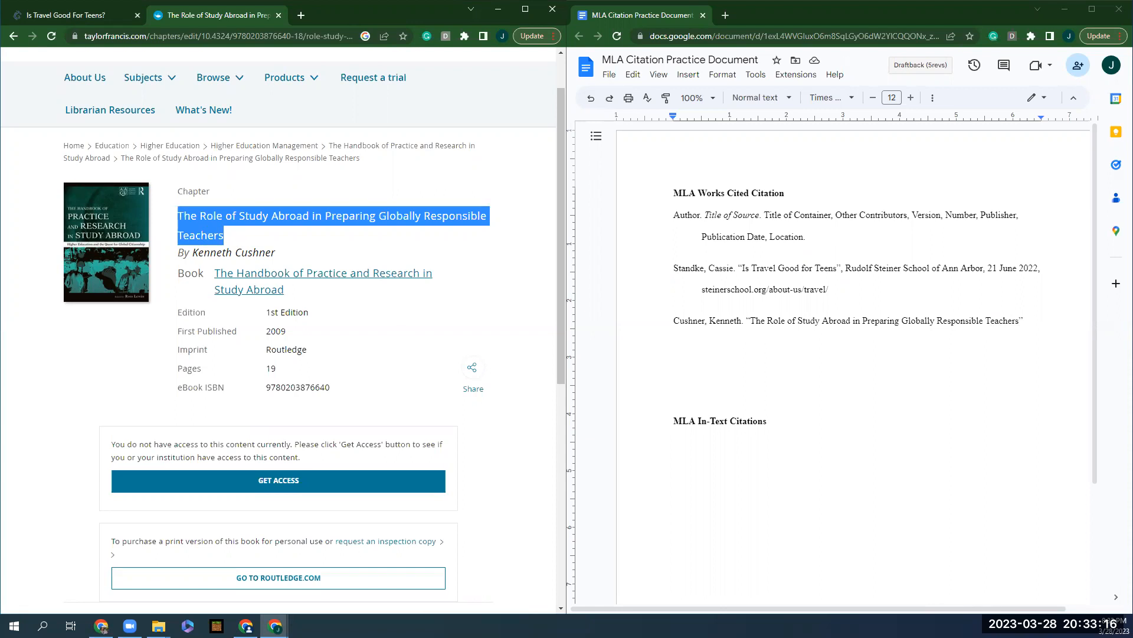
click(1024, 320)
text(,)
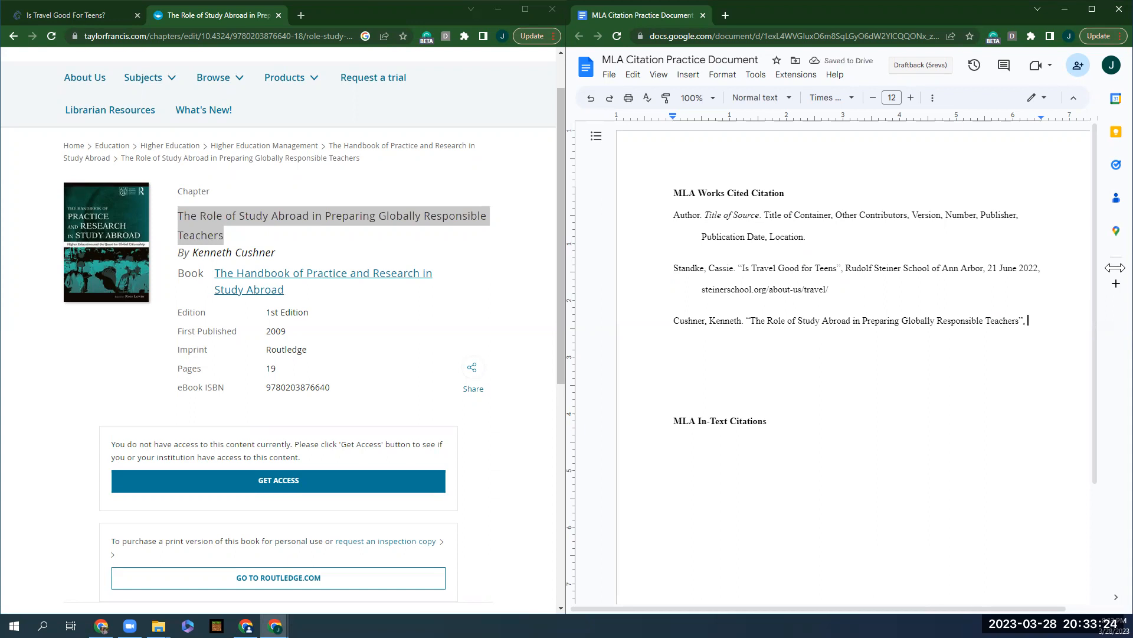
Step: Add the book title "The Handbook of Practice and Research in Study Abroad" in italics, followed by a comma, to the second citation
key(Return)
text(The Handb)
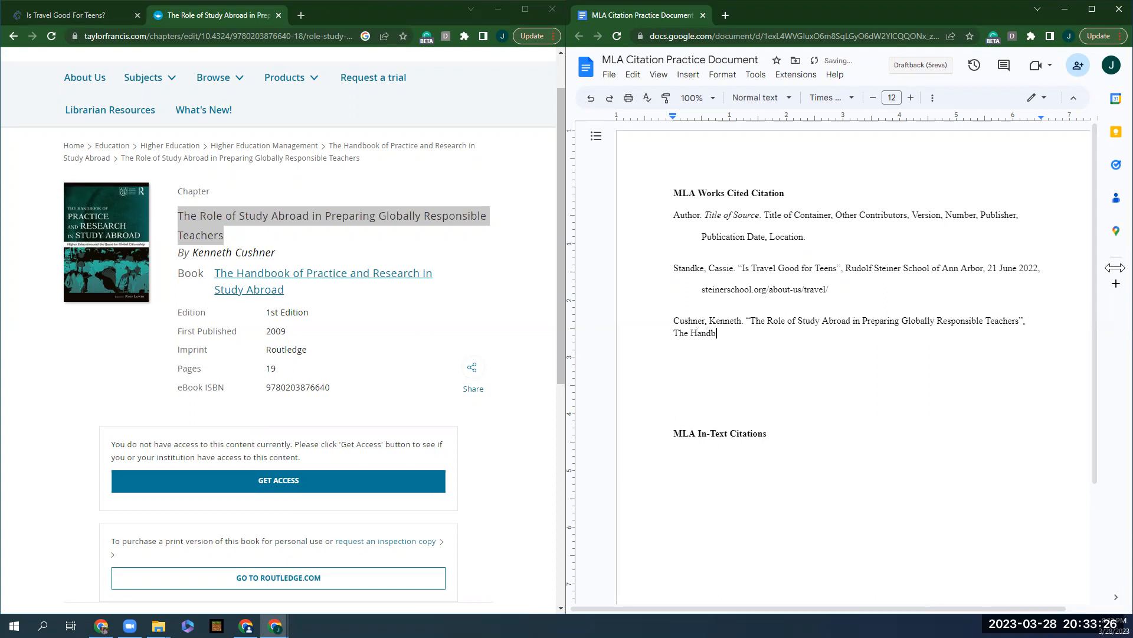
text(ook of Practice and Research in )
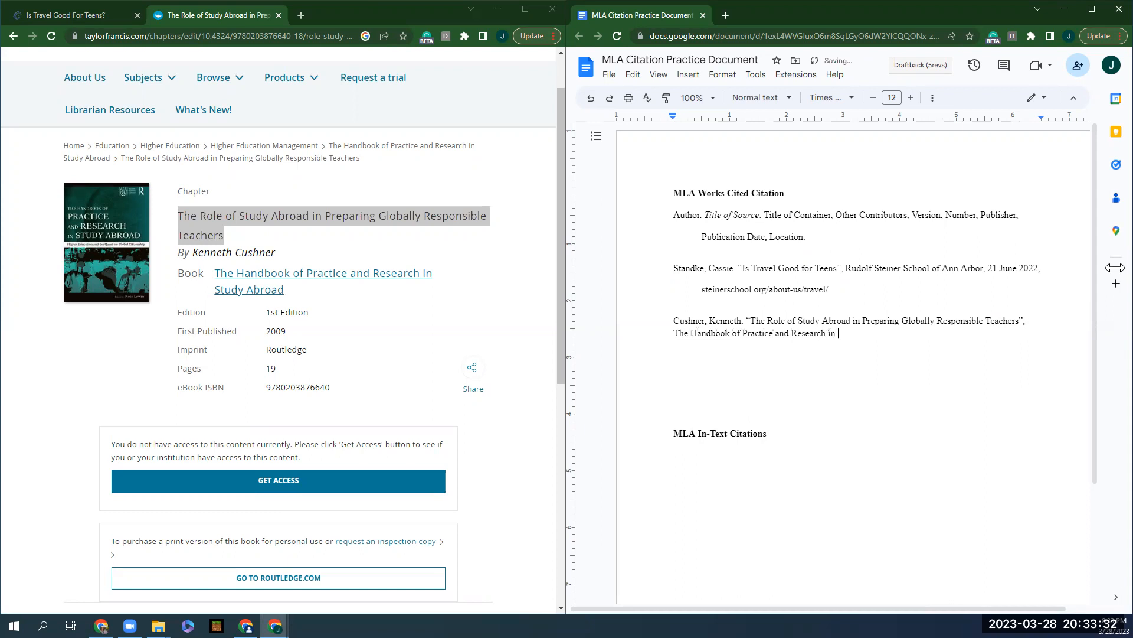
text(Study Abroad,)
drag(891, 333, 667, 337)
key(ctrl+i)
click(948, 335)
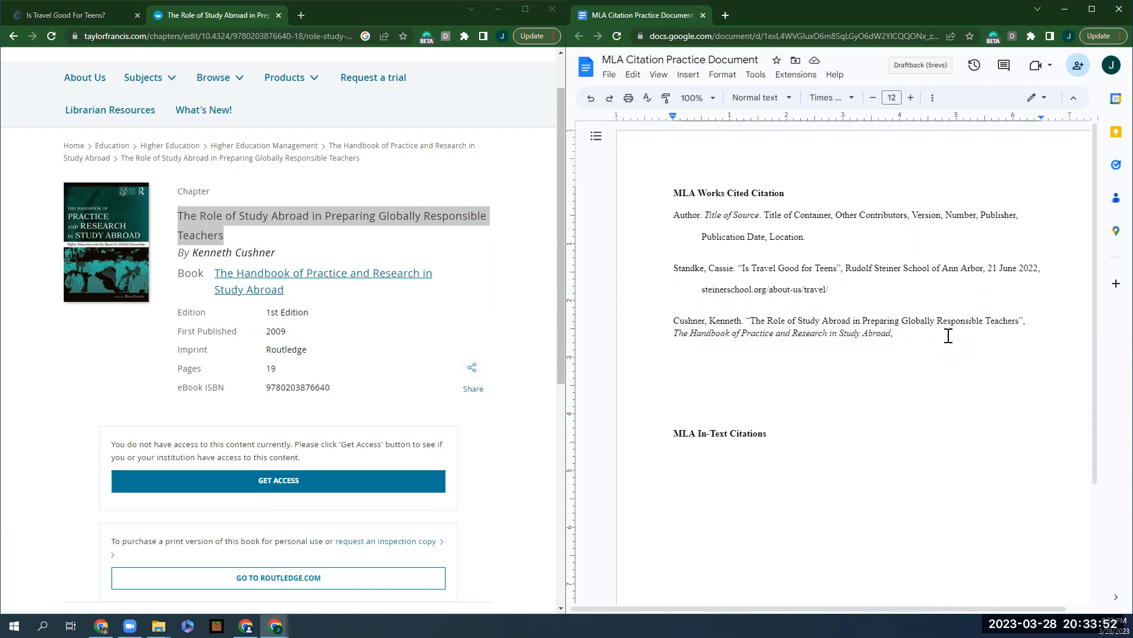
Step: Continue the book chapter citation with edition 1, publisher Routledge and year 2009, each followed by a comma
text(1, Routledge)
drag(265, 353, 316, 354)
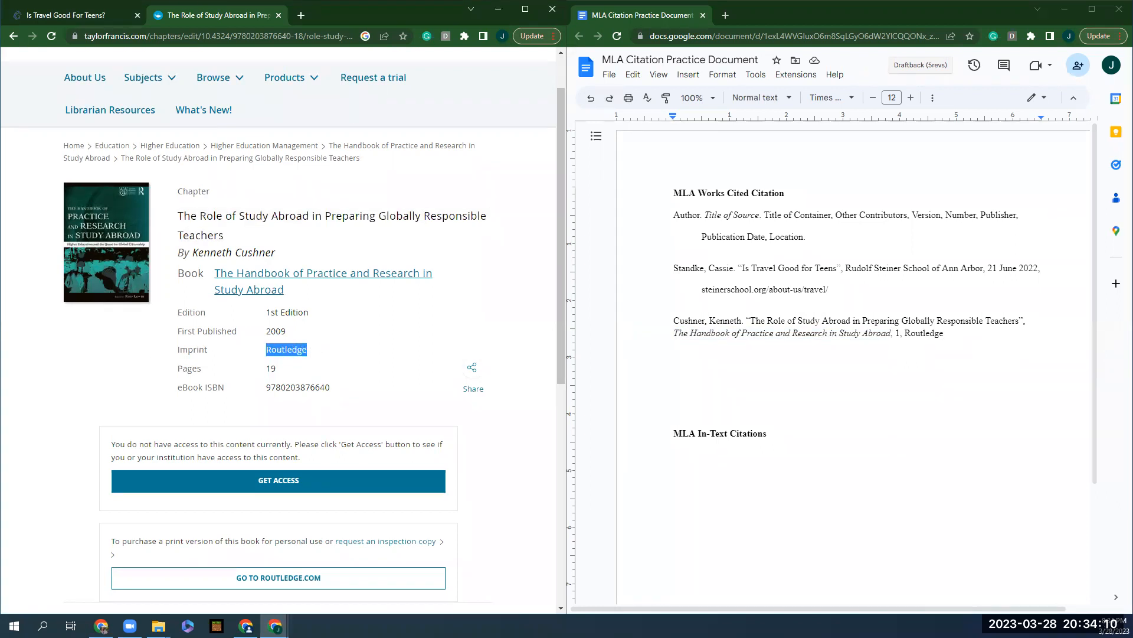
click(980, 334)
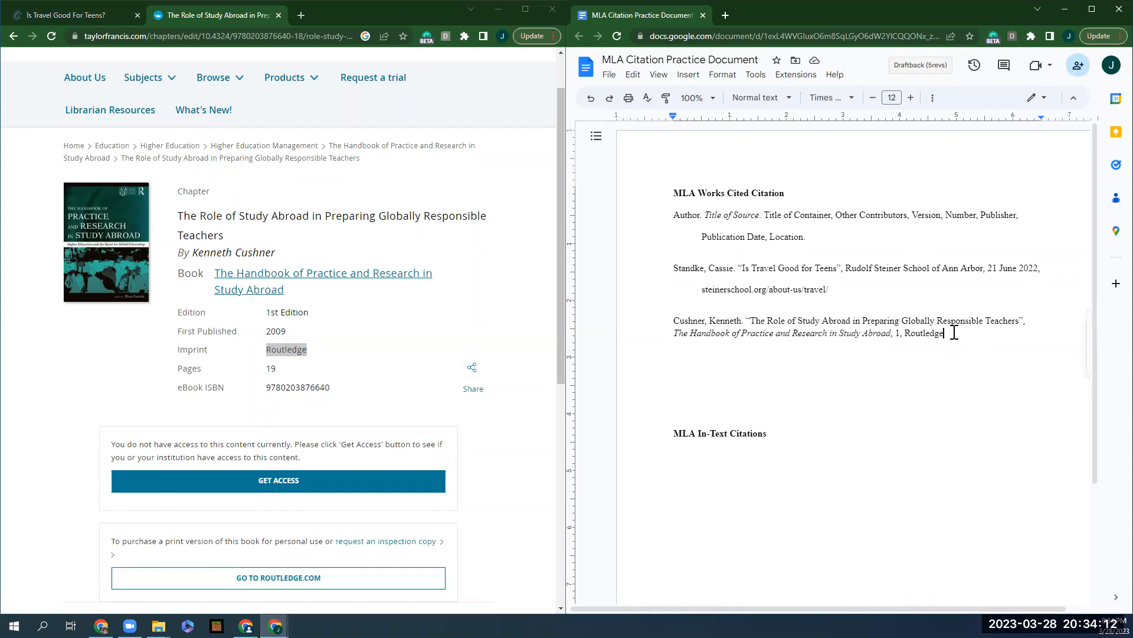
text(.)
key(BackSpace)
text(, 2009)
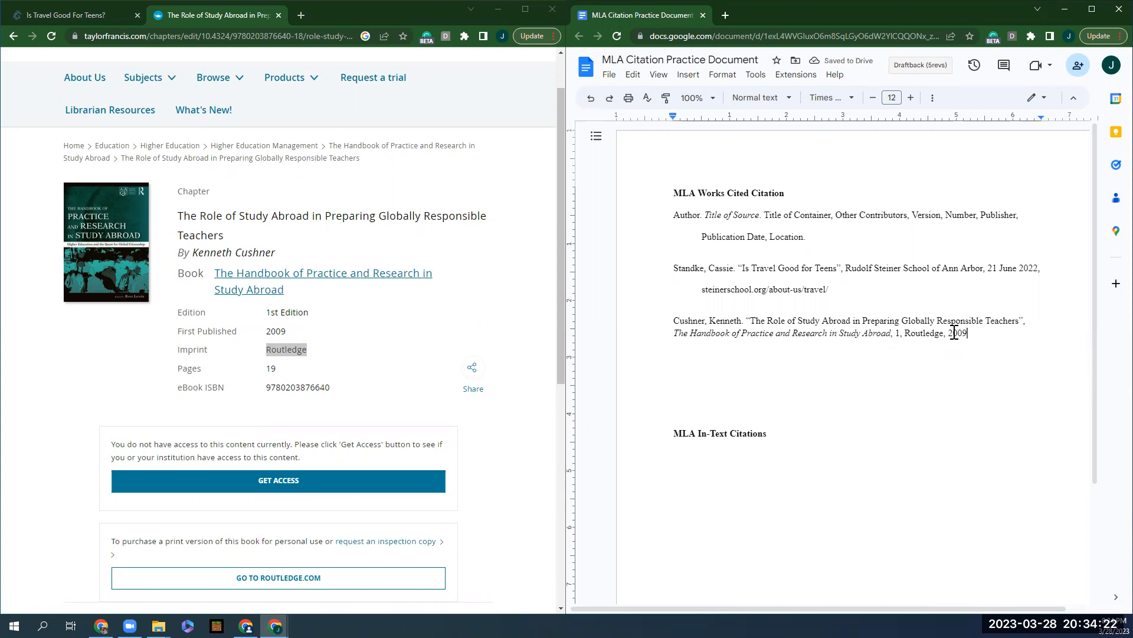
text(.)
key(BackSpace)
text(,)
Step: Complete the book chapter citation with the page range 1-19, a comma and the location "Print."
click(189, 40)
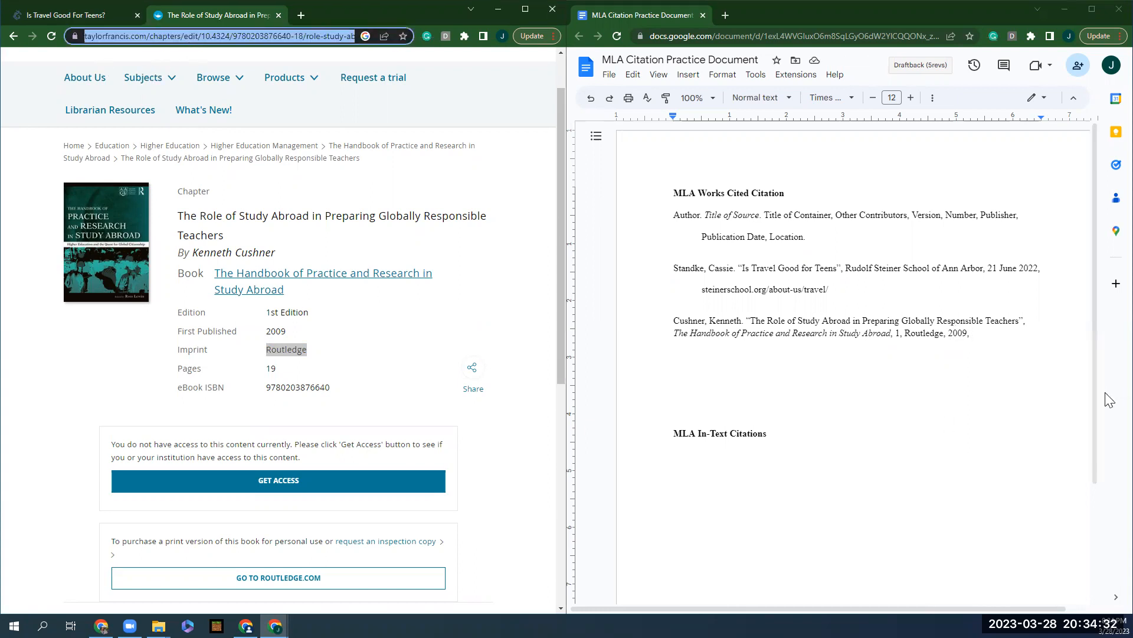
click(983, 331)
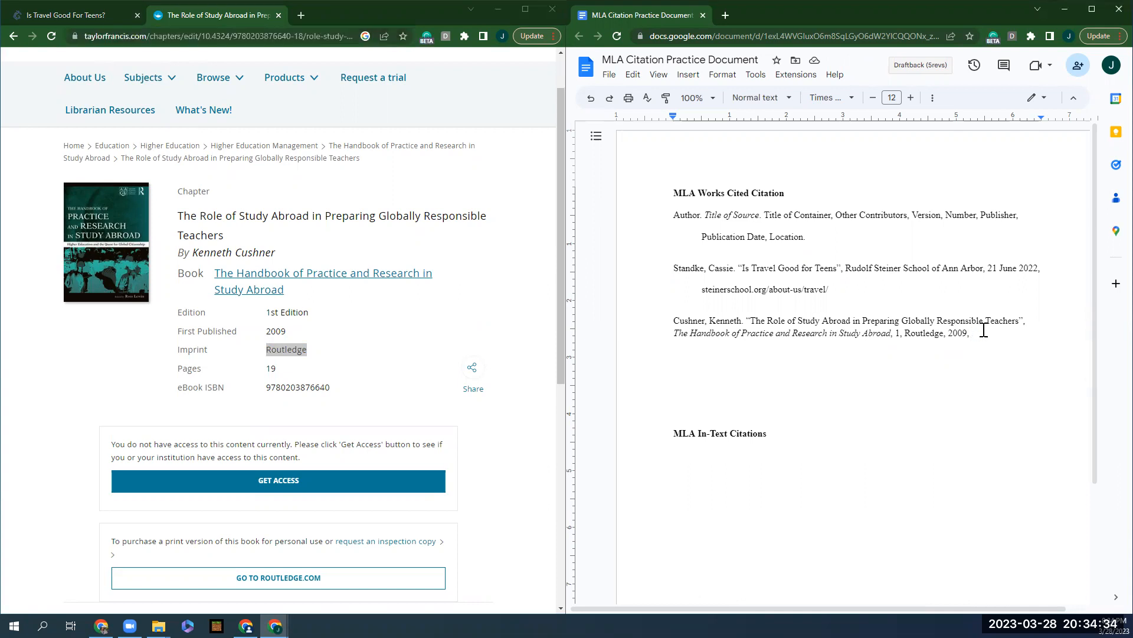
text(1-19. Print.)
drag(768, 237, 813, 237)
click(989, 334)
key(Delete)
key(Delete)
text(,)
Step: Apply a hanging indent to the completed book chapter citation
drag(1019, 333, 671, 321)
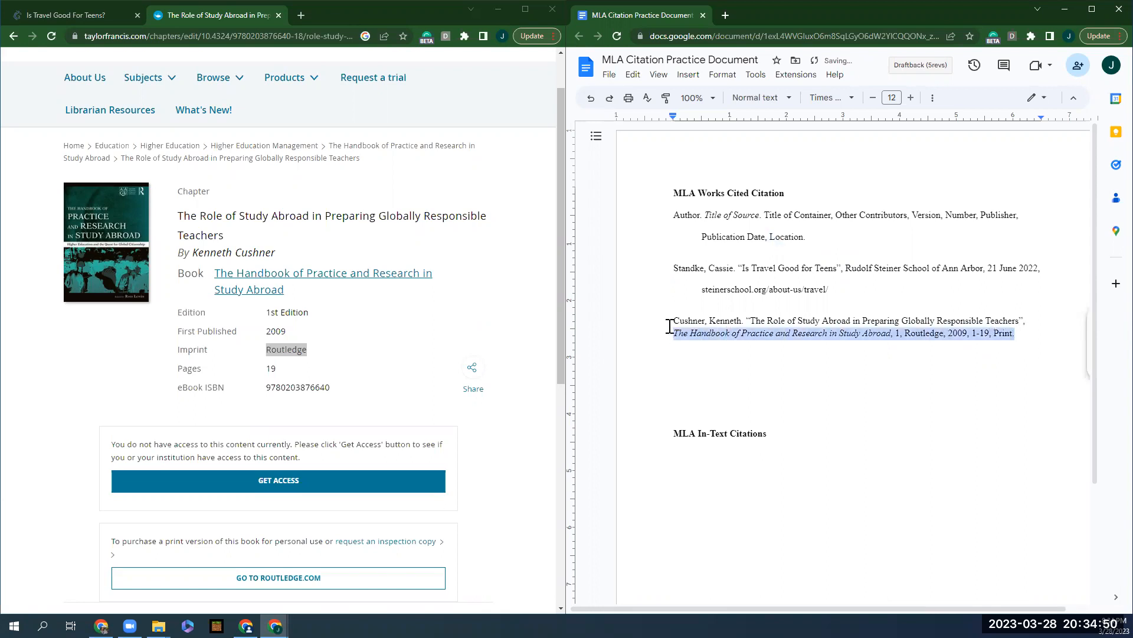
click(725, 76)
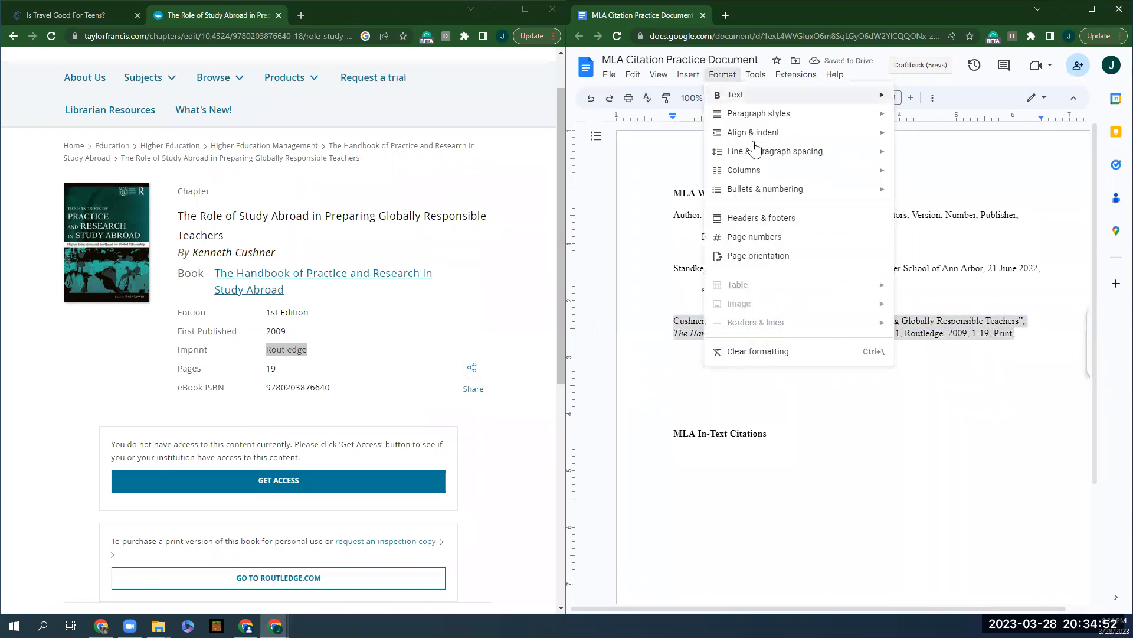
mouse_move(755, 145)
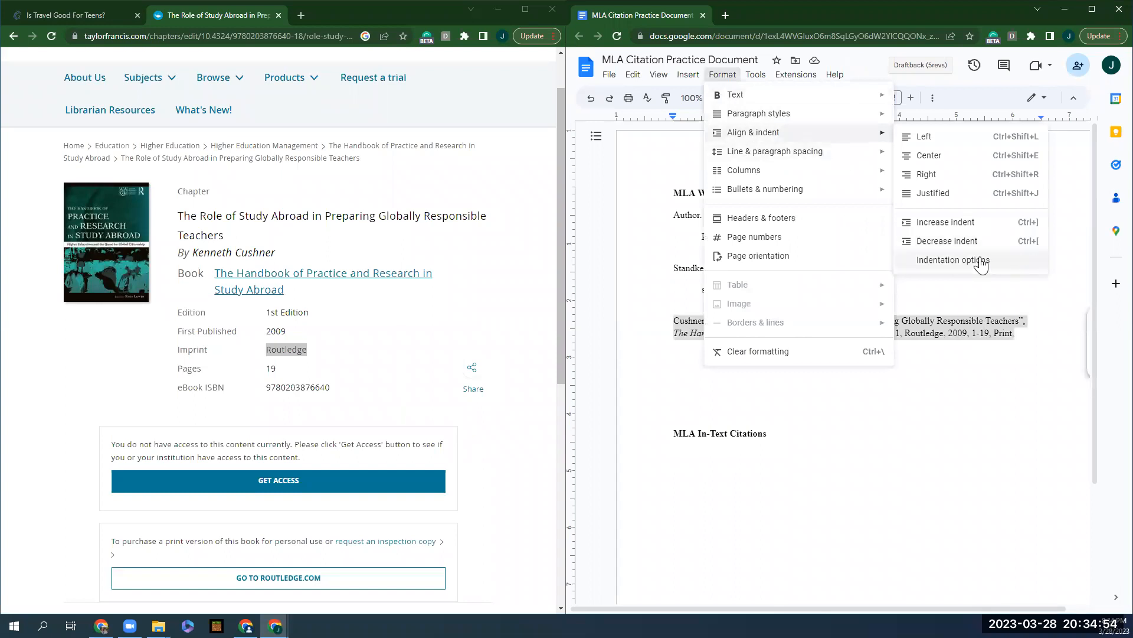
click(982, 265)
click(835, 387)
click(834, 420)
click(915, 430)
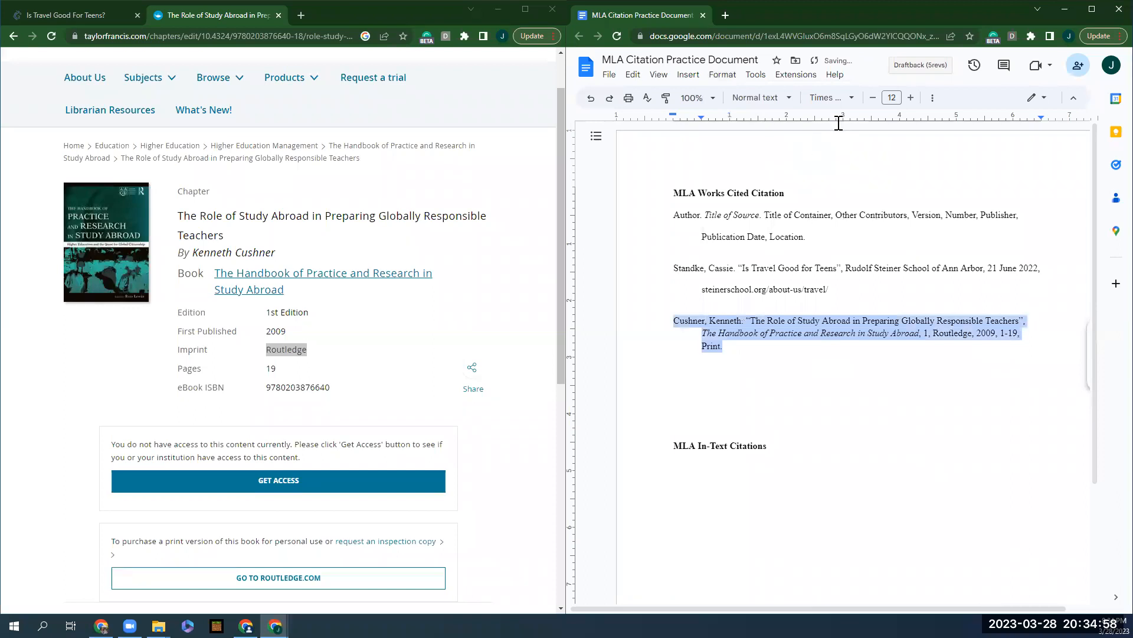
Step: Set the book chapter citation's line spacing to double
click(933, 98)
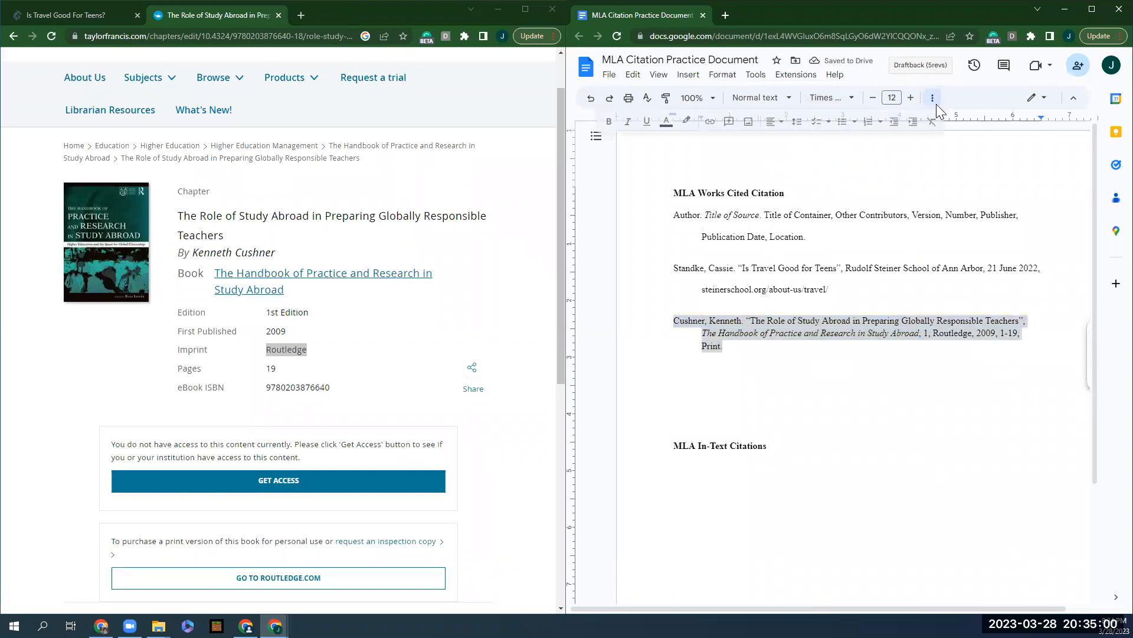
click(804, 123)
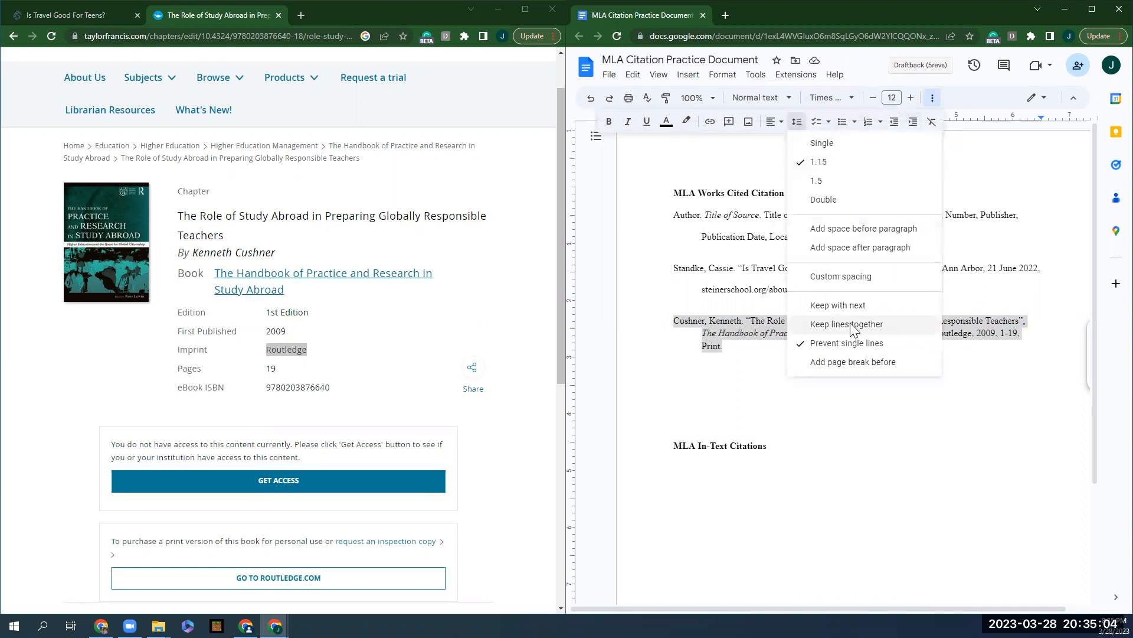
click(837, 203)
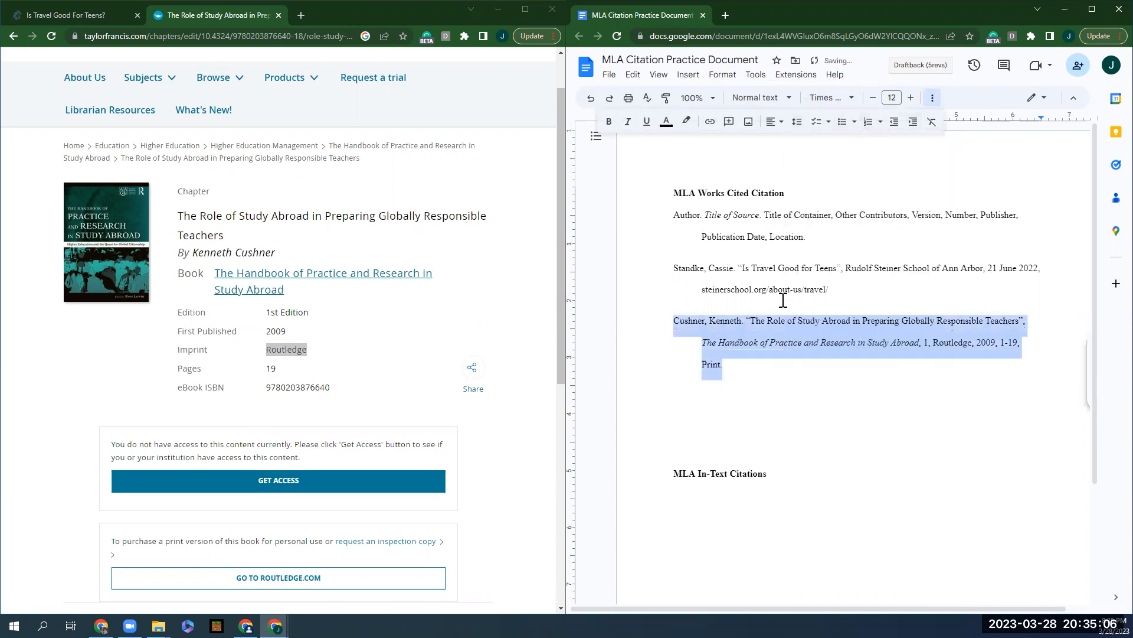
click(723, 374)
text(.)
click(674, 268)
drag(672, 267, 868, 308)
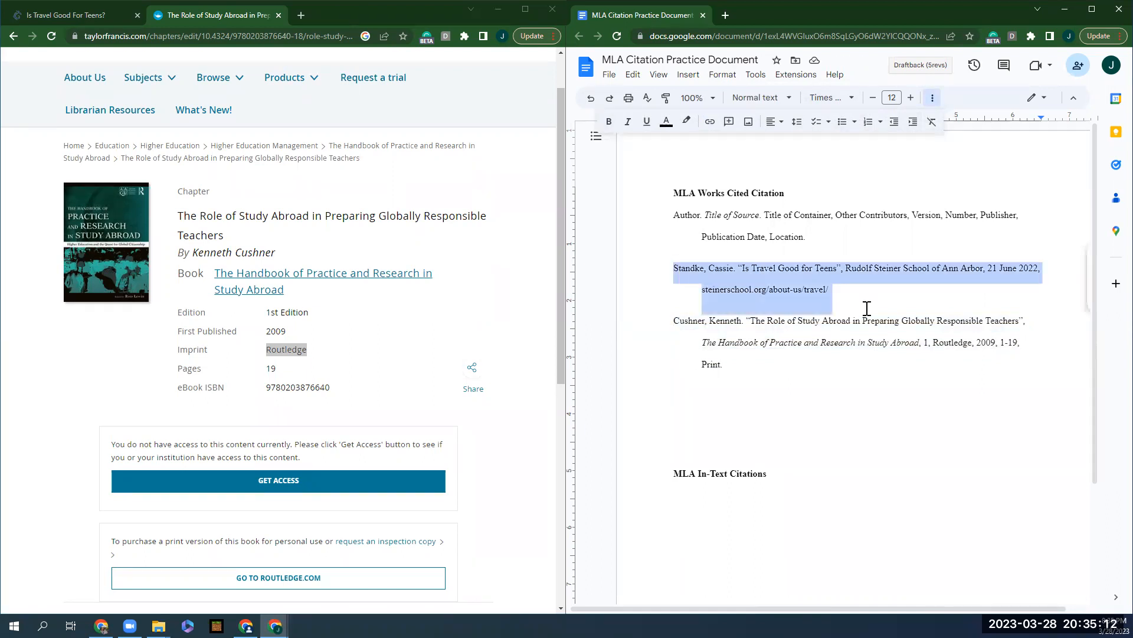
drag(653, 323, 738, 377)
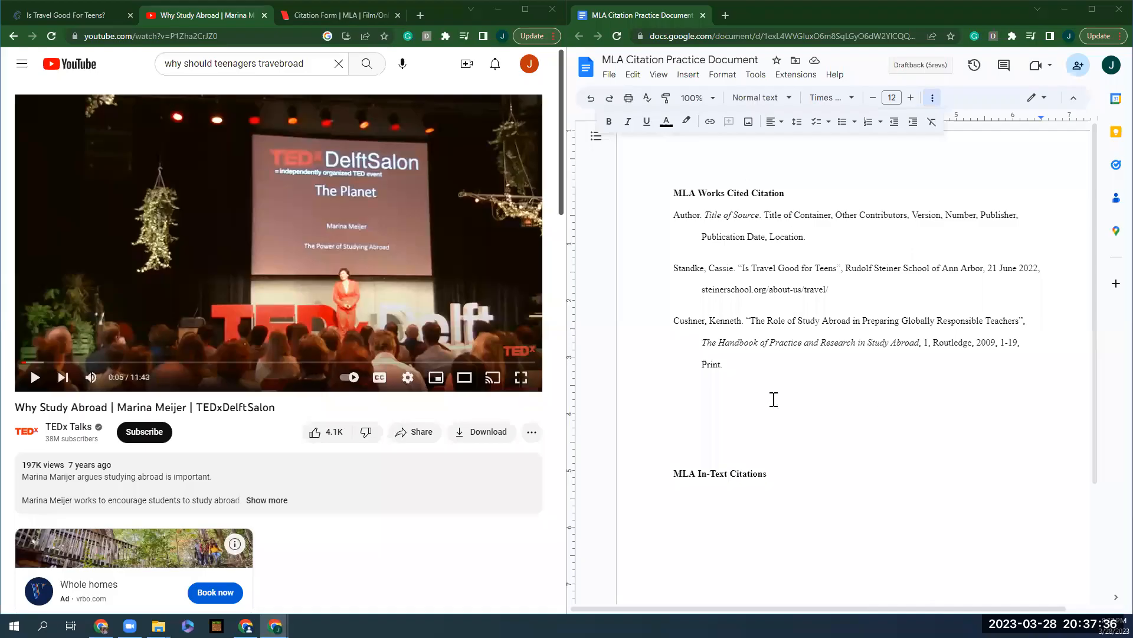
Step: Start a third citation with "TEDx Talks." and the video's full title in quotation marks, including the speaker's name and "TedxDelftSalon"
click(738, 385)
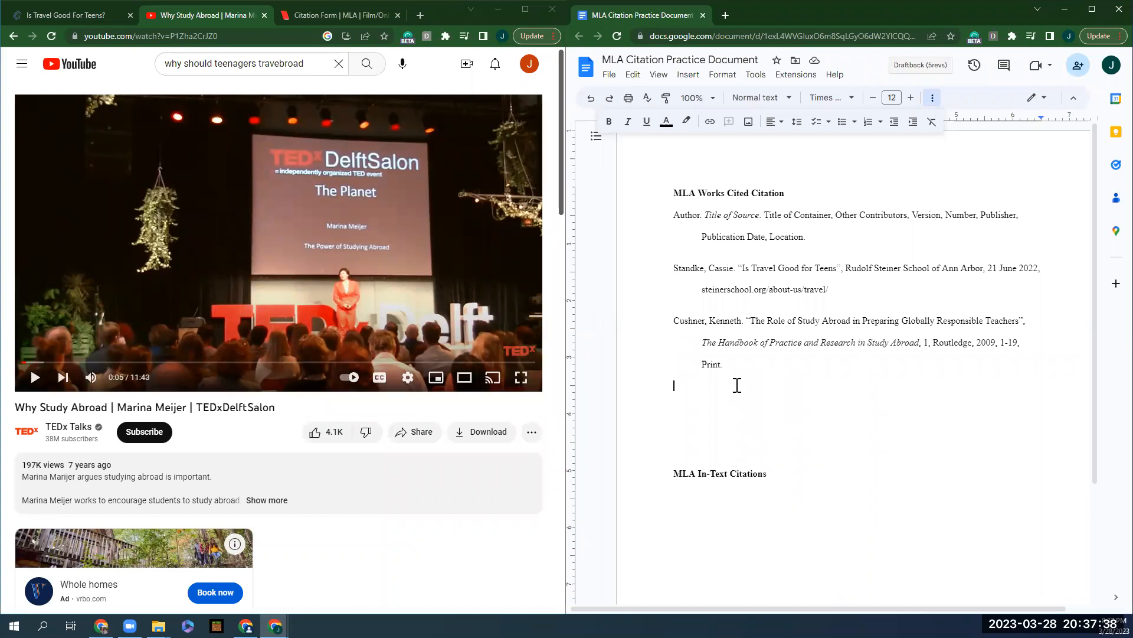
key(BackSpace)
key(Return)
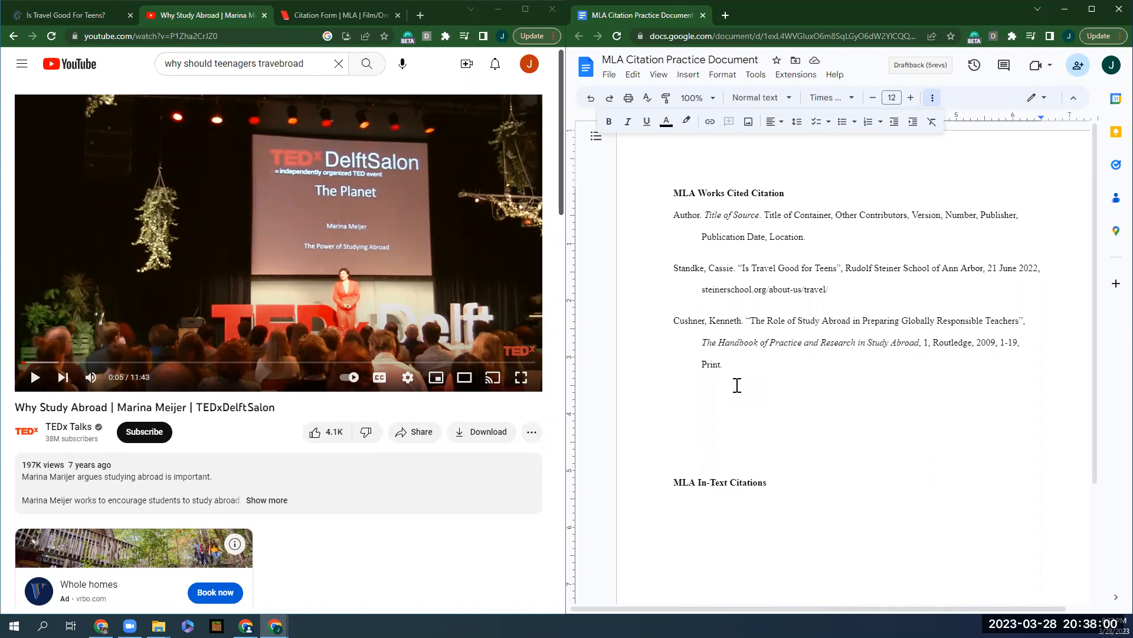
text(TEDx Talks. "Why Study Abo)
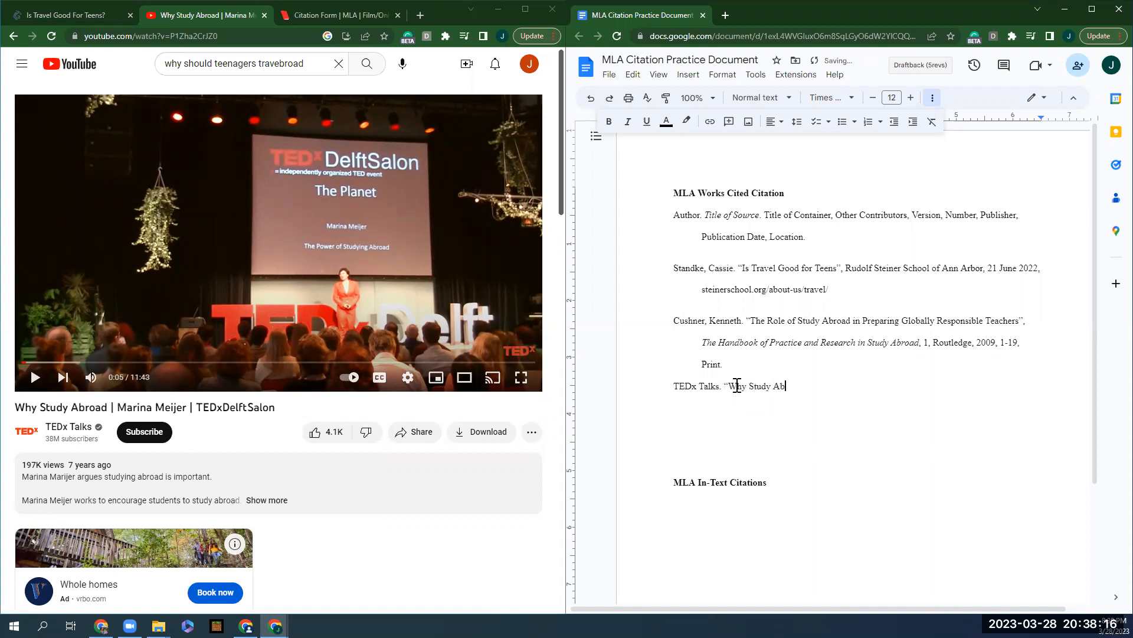
key(BackSpace)
text(road |)
text(Marina Meijer")
key(BackSpace)
text(| TedxD)
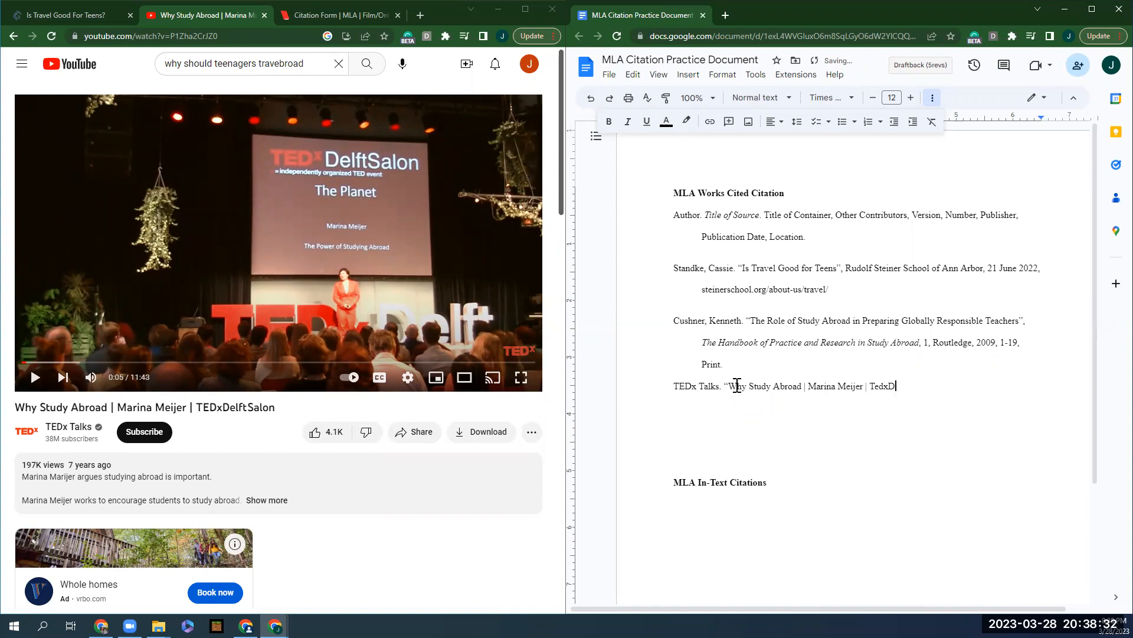
text(elftSalon")
double_click(190, 407)
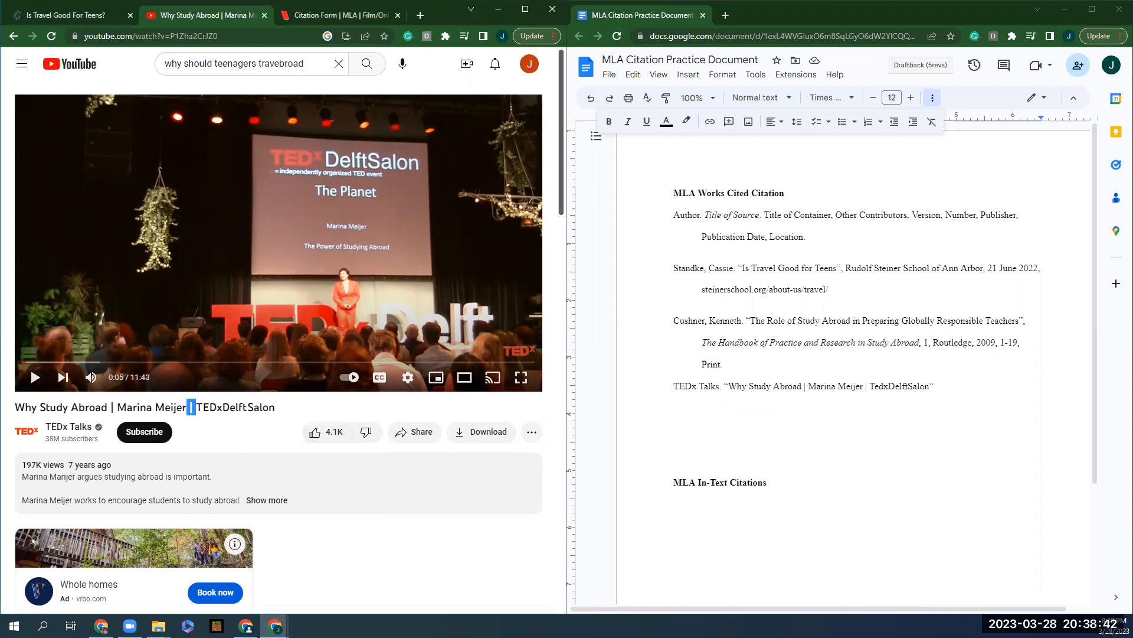
Step: Add a comma after the video title's quotation marks, followed by the container "Youtube" and another comma
click(962, 383)
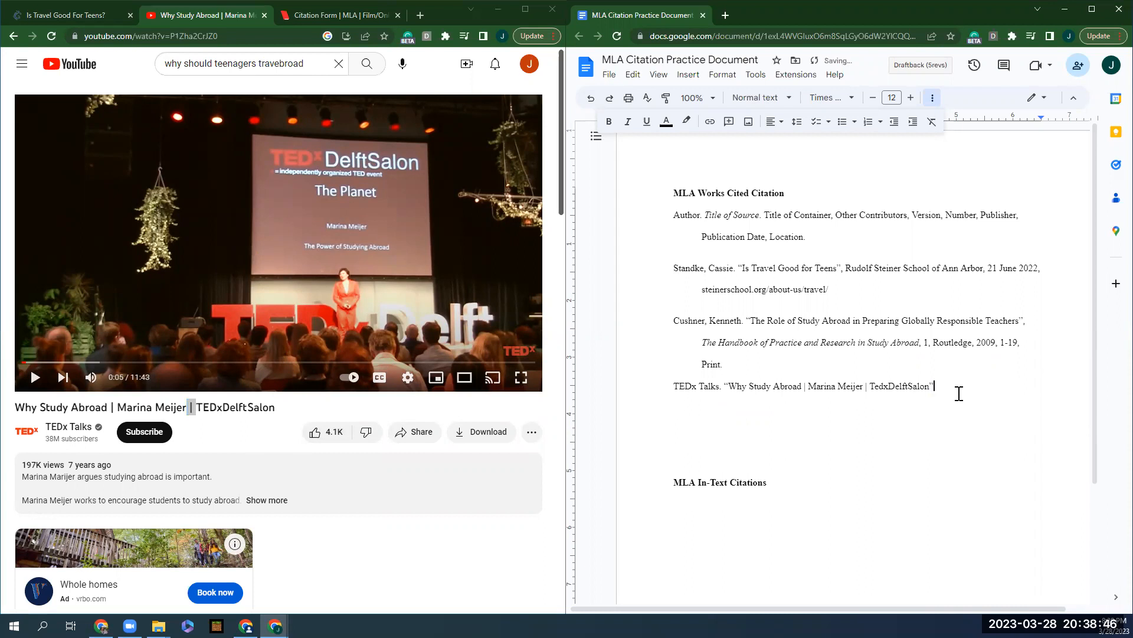
key(BackSpace)
text(, )
text(Youtube)
text(,)
Step: Credit the contributor in the video citation with "presented by" and the speaker's full name, followed by a comma
text( s)
text(peec)
key(BackSpace)
key(BackSpace)
key(BackSpace)
key(BackSpace)
key(BackSpace)
text(presented byt)
key(BackSpace)
text(Marina Meijer,)
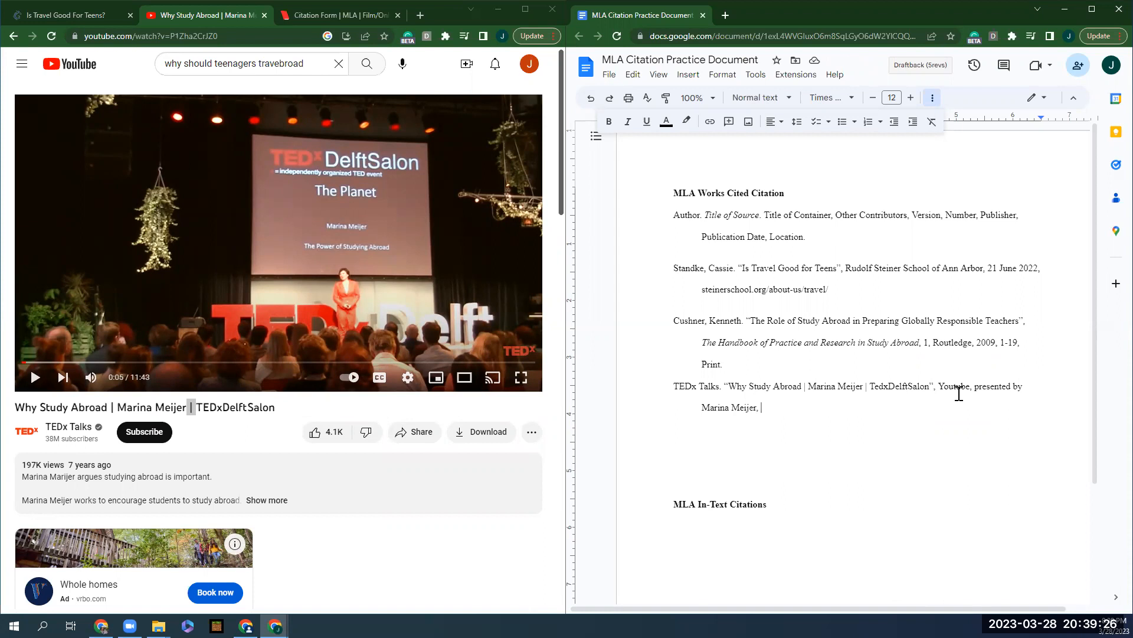
Step: Add the publisher "Ted" and the video's upload date from its description as "20 April 2015", each followed by a comma
text(Ted,)
click(264, 501)
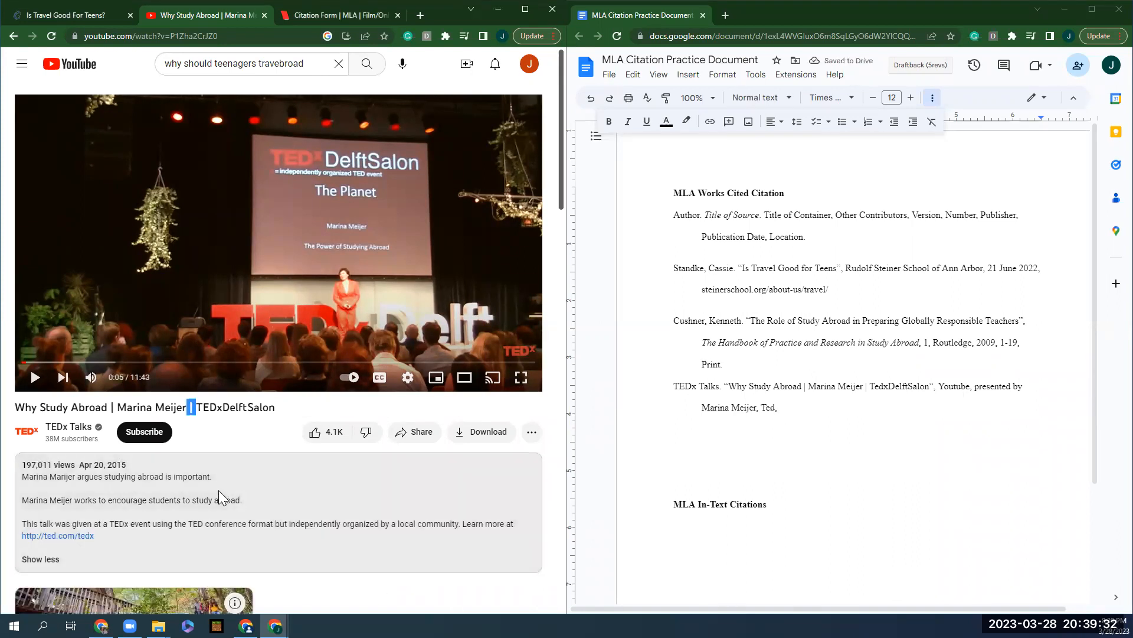
drag(78, 465, 166, 451)
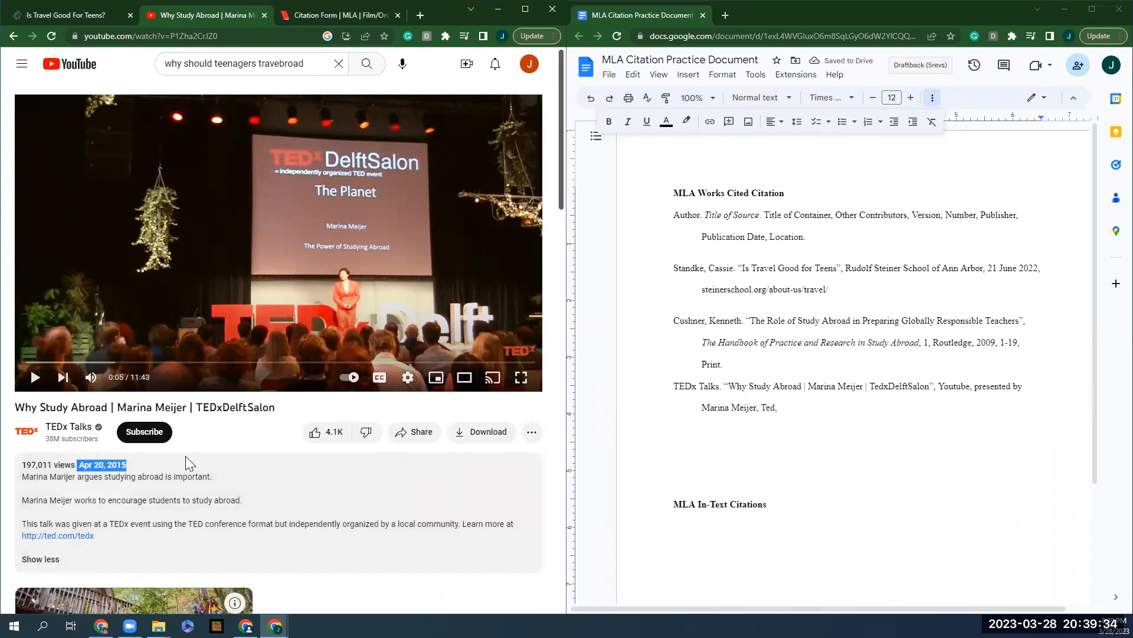
click(809, 408)
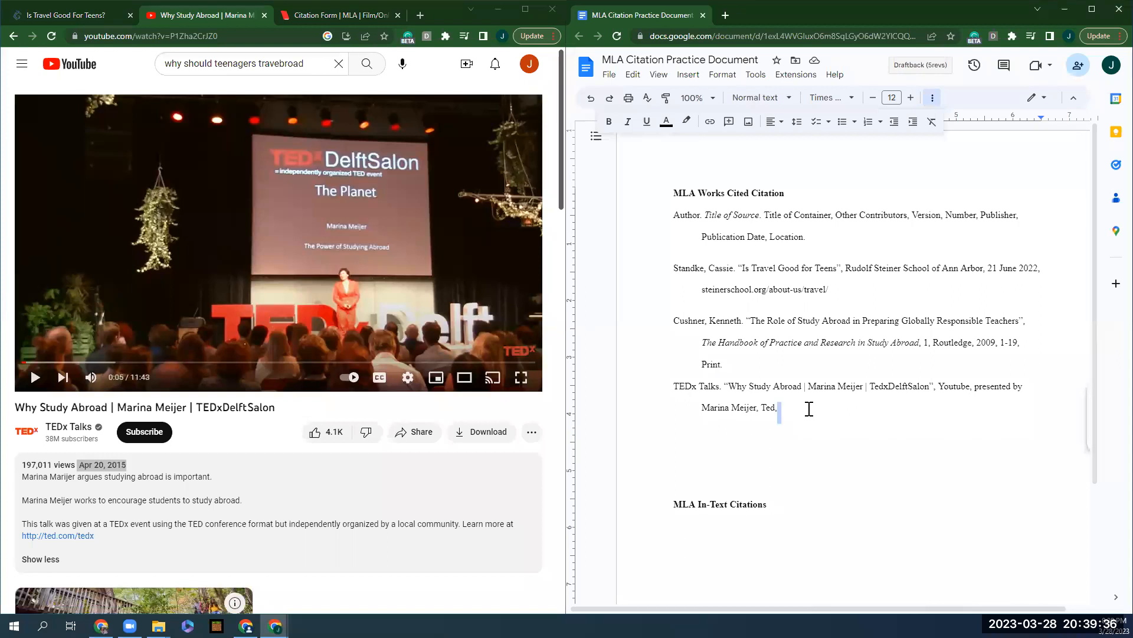
text(A)
key(BackSpace)
text(20 April 2015,)
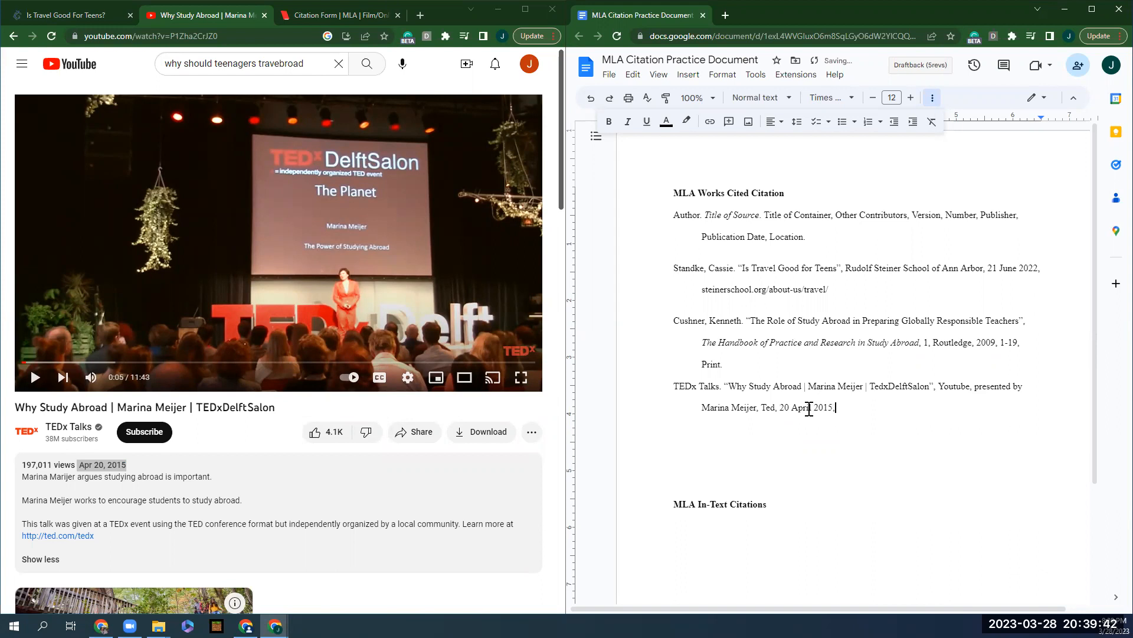
drag(218, 37, 70, 36)
key(ctrl+c)
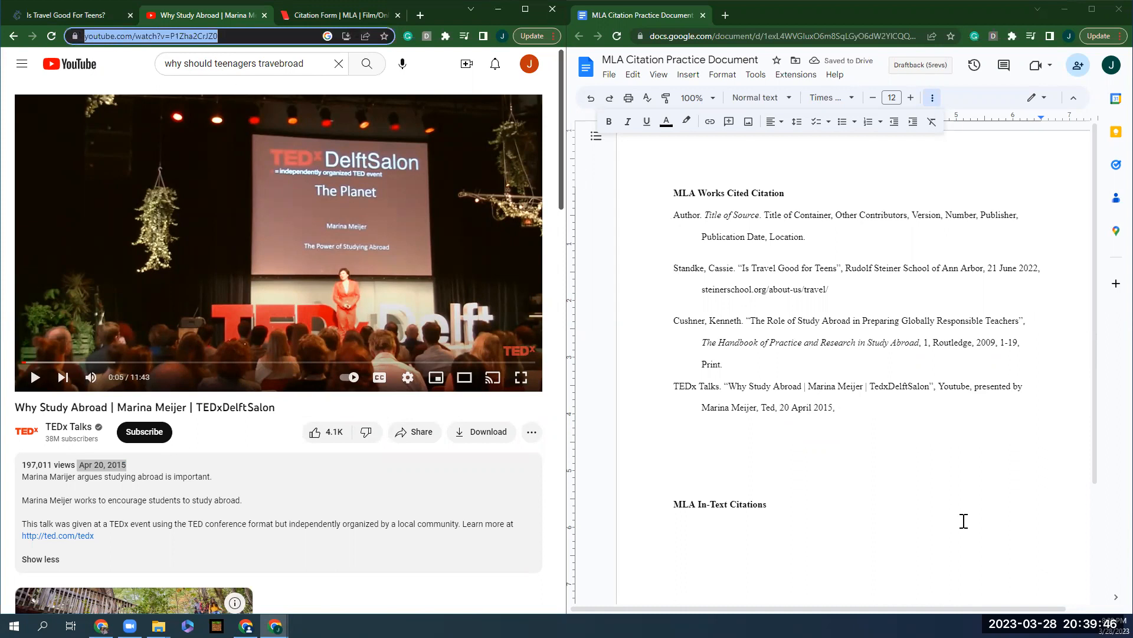
click(855, 411)
key(ctrl+v)
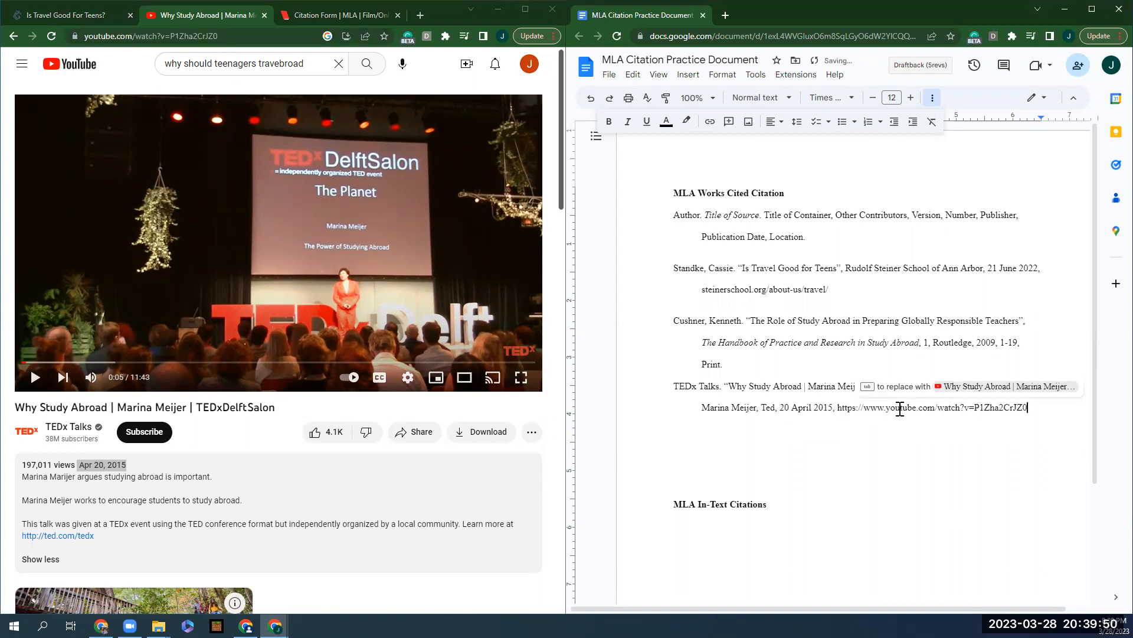
drag(884, 408, 838, 410)
key(BackSpace)
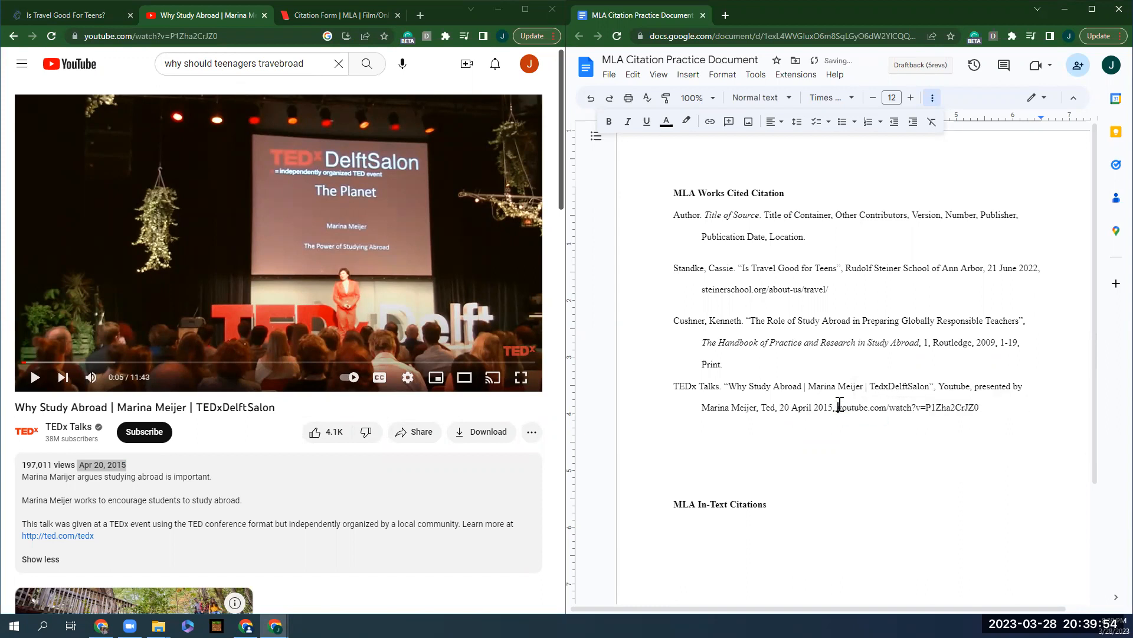
click(1001, 420)
text(.)
Step: Move the book chapter citation above the web article citation so the works cited entries run alphabetically
drag(724, 366, 671, 324)
right_click(679, 321)
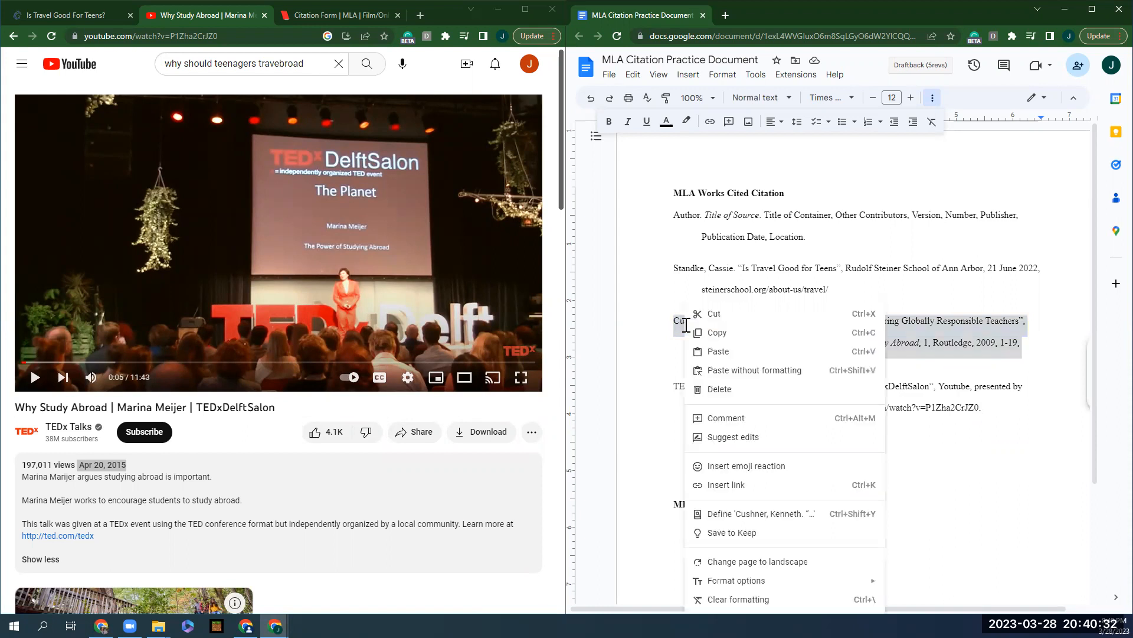
click(696, 313)
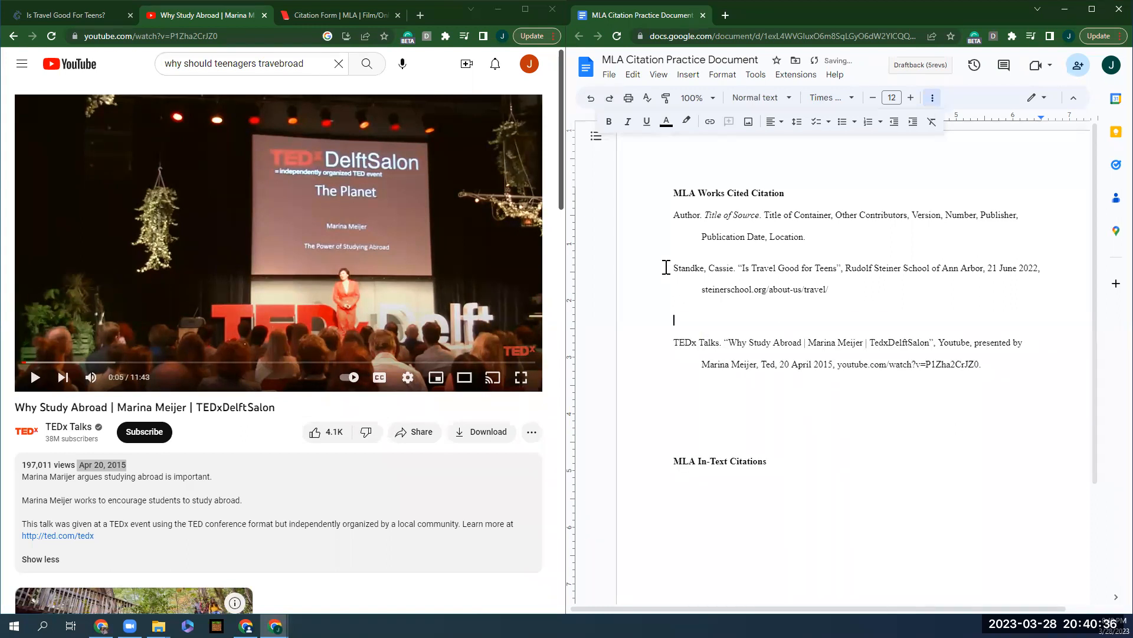
key(BackSpace)
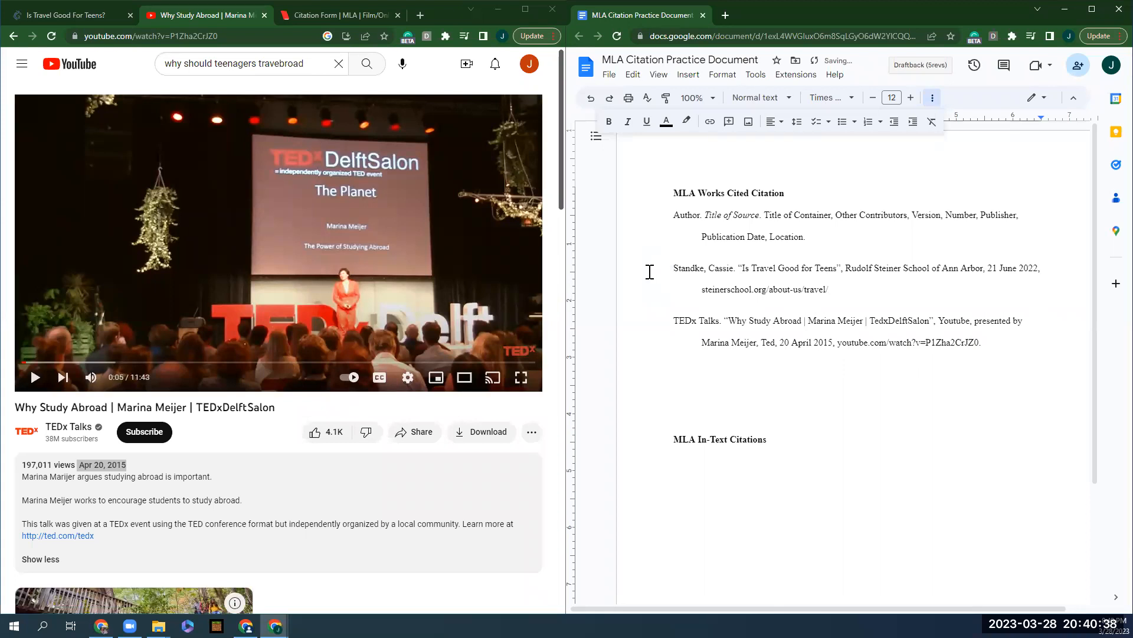
key(Return)
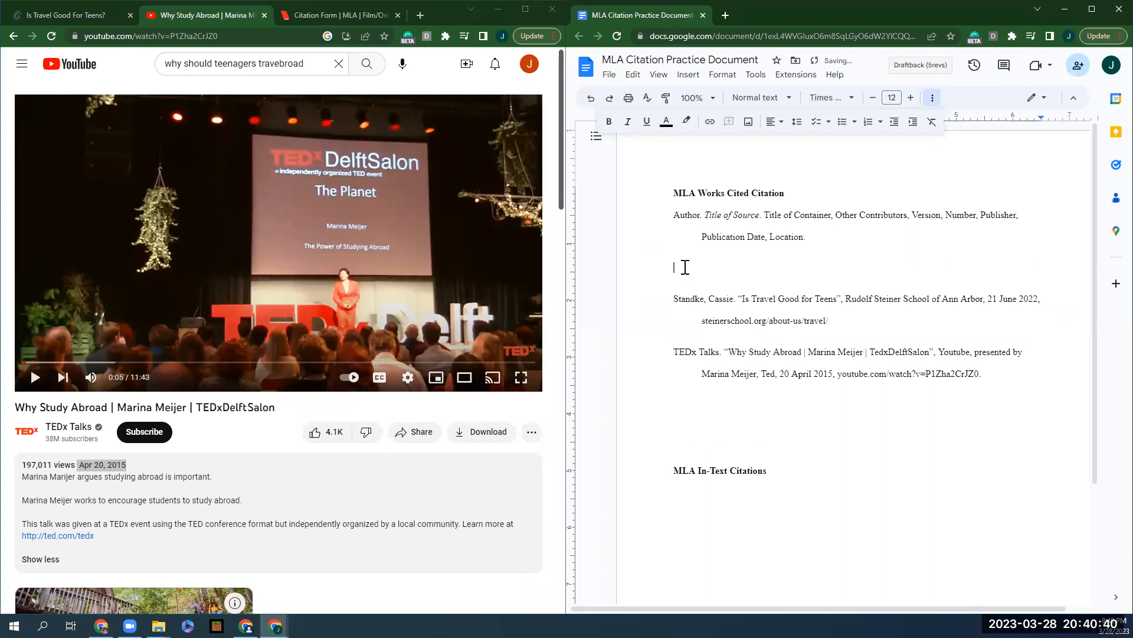
key(ctrl+v)
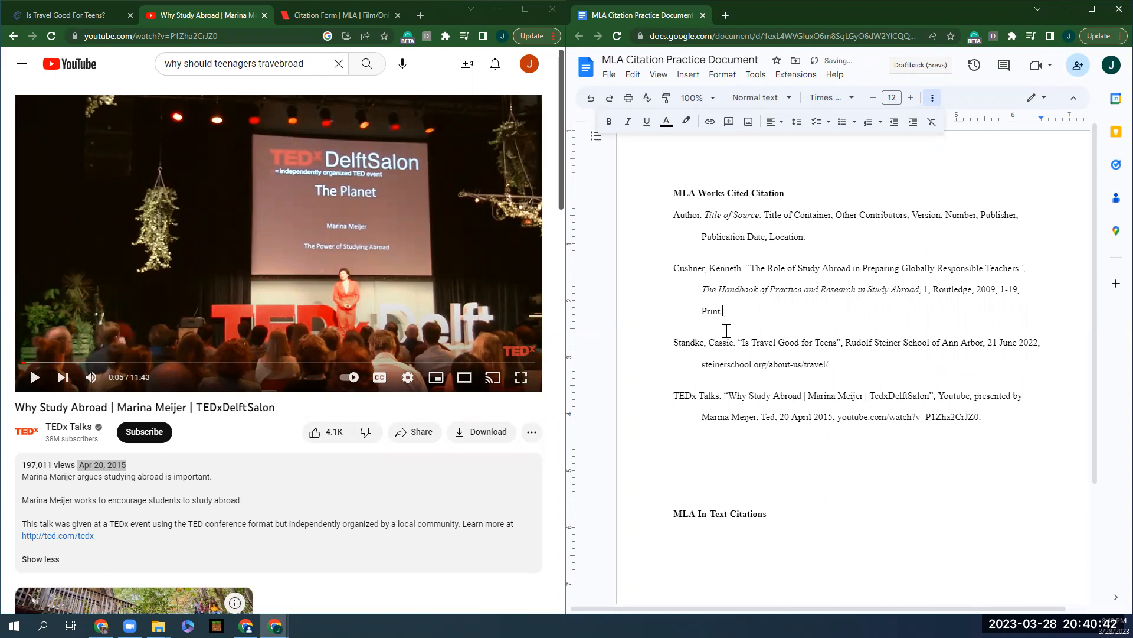
Step: Delete the extra blank lines between the video citation and the "MLA In-Text Citations" heading
click(1000, 397)
click(994, 419)
key(Return)
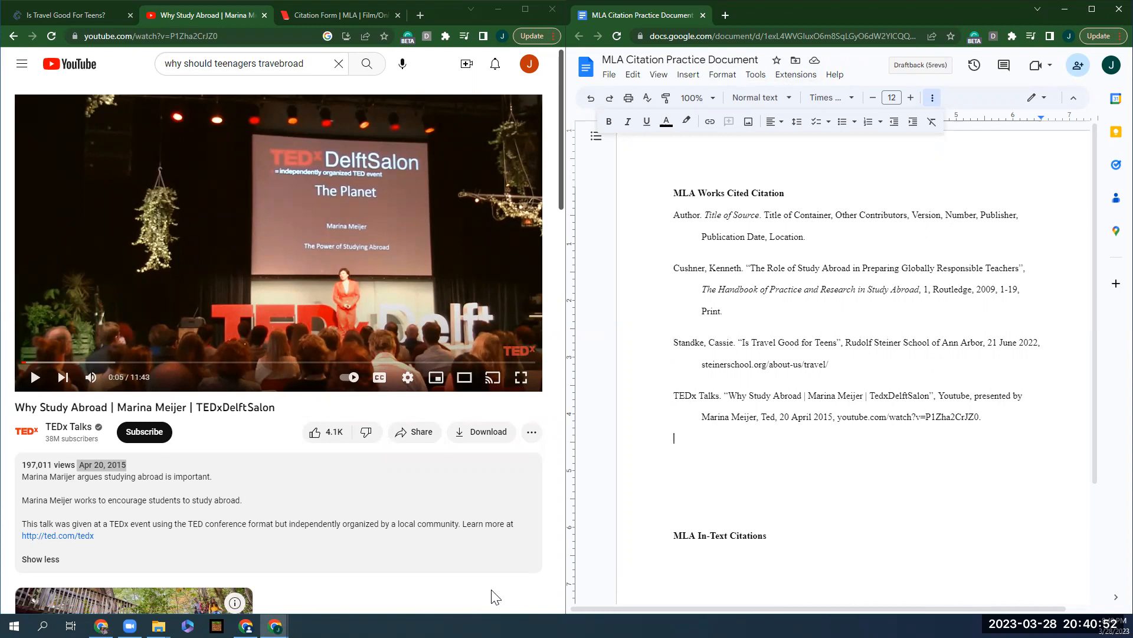
click(756, 75)
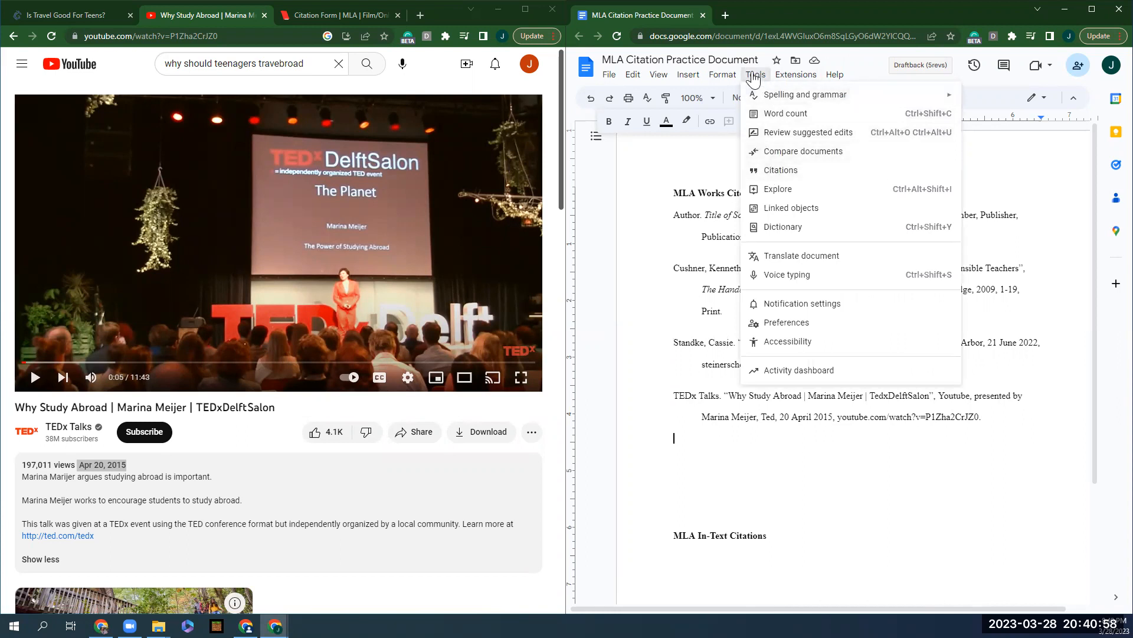
click(755, 75)
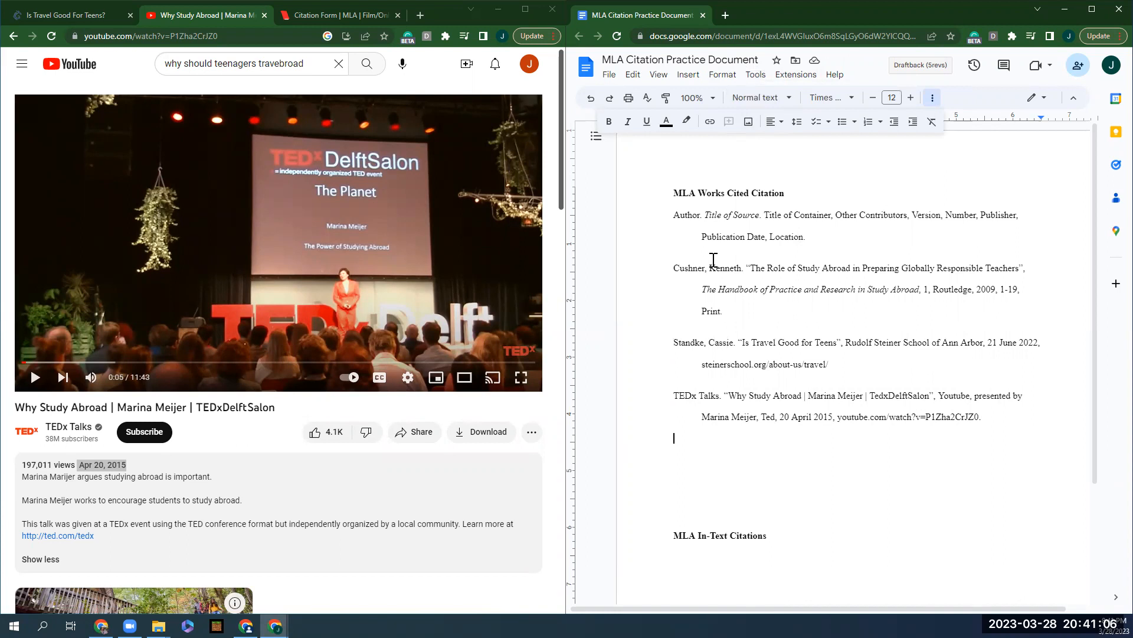
drag(684, 508, 656, 440)
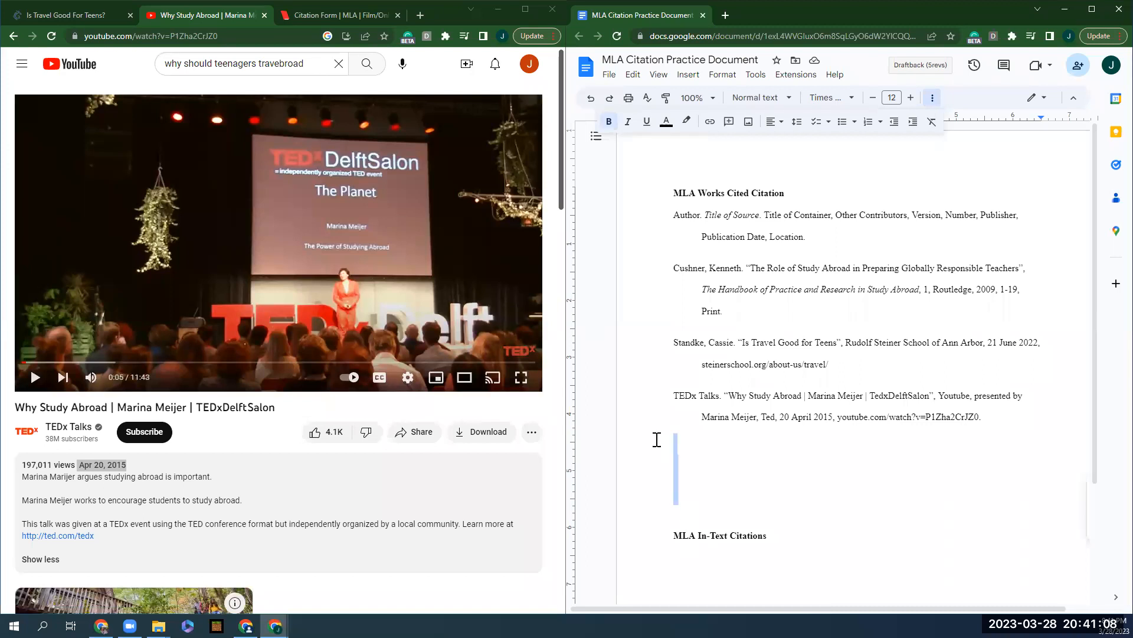
key(BackSpace)
Step: Add a non-bold numbered list under the MLA In-Text Citations heading: "Signal Phrase", "Author or Title", "Quote or Paraphrase", "Attribution or Citation Tag"
click(800, 463)
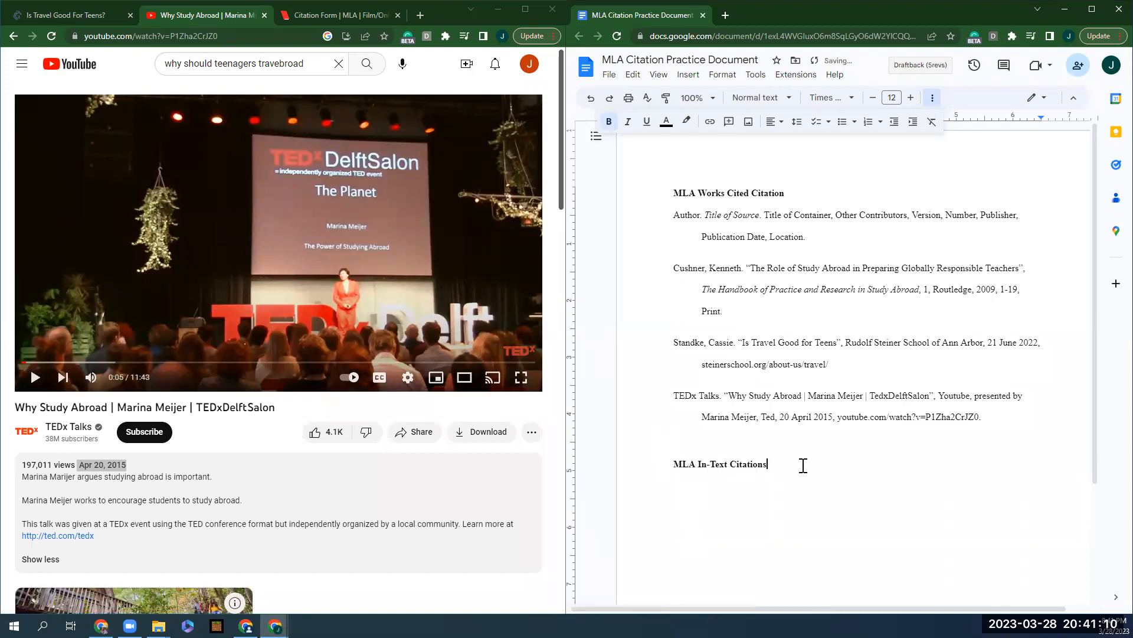
key(ctrl+b)
key(Return)
text(1. Signal Phrase)
key(Return)
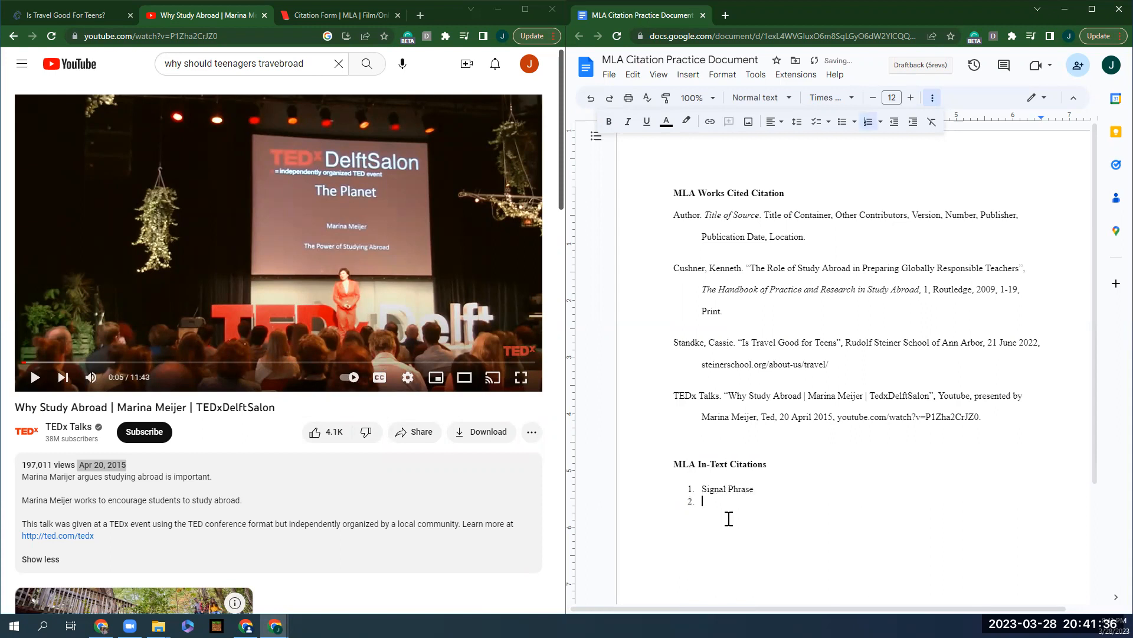
text(Author or Title)
key(Return)
text(Quote or Paraphrase)
key(Return)
text(A)
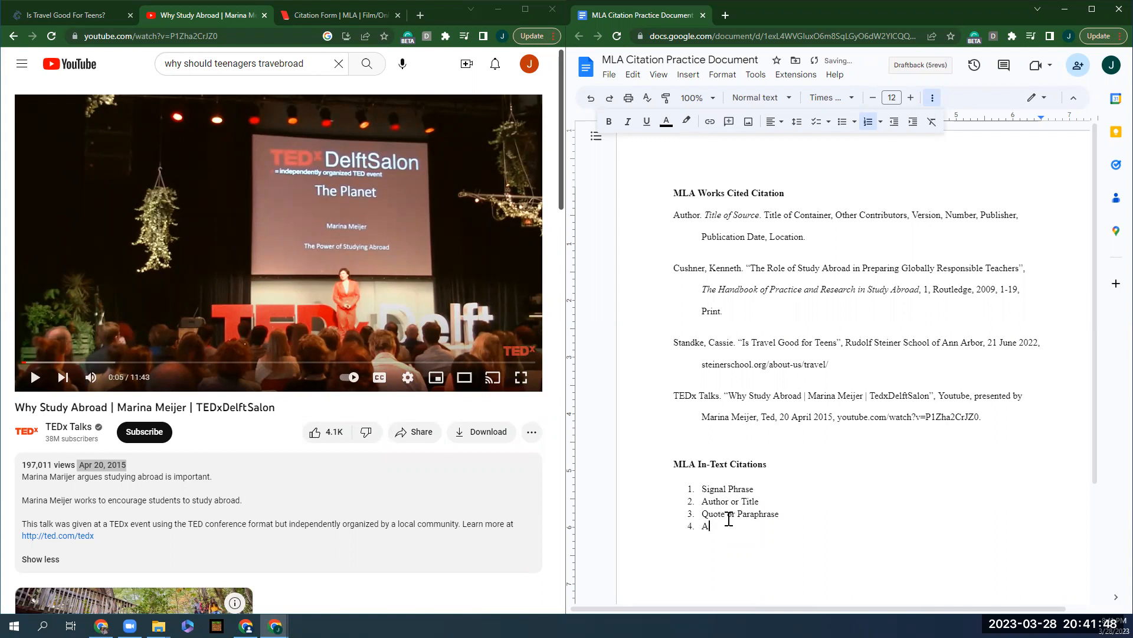
text(ttribution or Citation Tag)
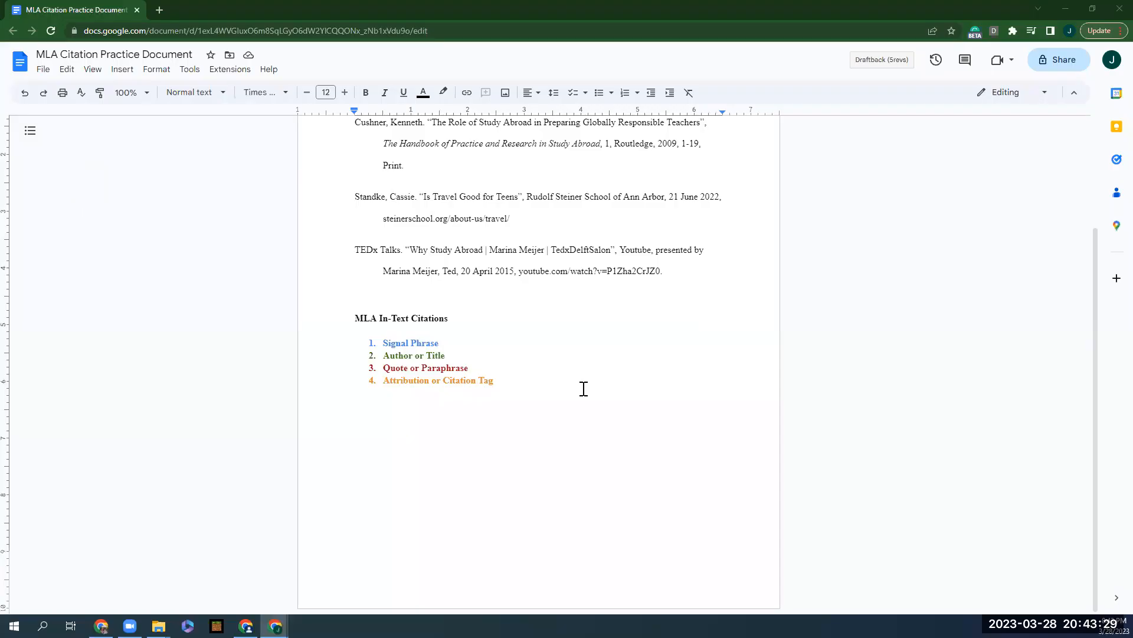
Step: Add below the list, in quotation marks: "For teens, traveling abroad is exhilarating, stimulating, frustrating and—whether they're looking for it or not—extremely educational."
click(462, 434)
text(")
text(For teens, traveling abroad is exhilarating, stimulating, frustrating and—whether they're looking for it or not—extremely educational.)
text(")
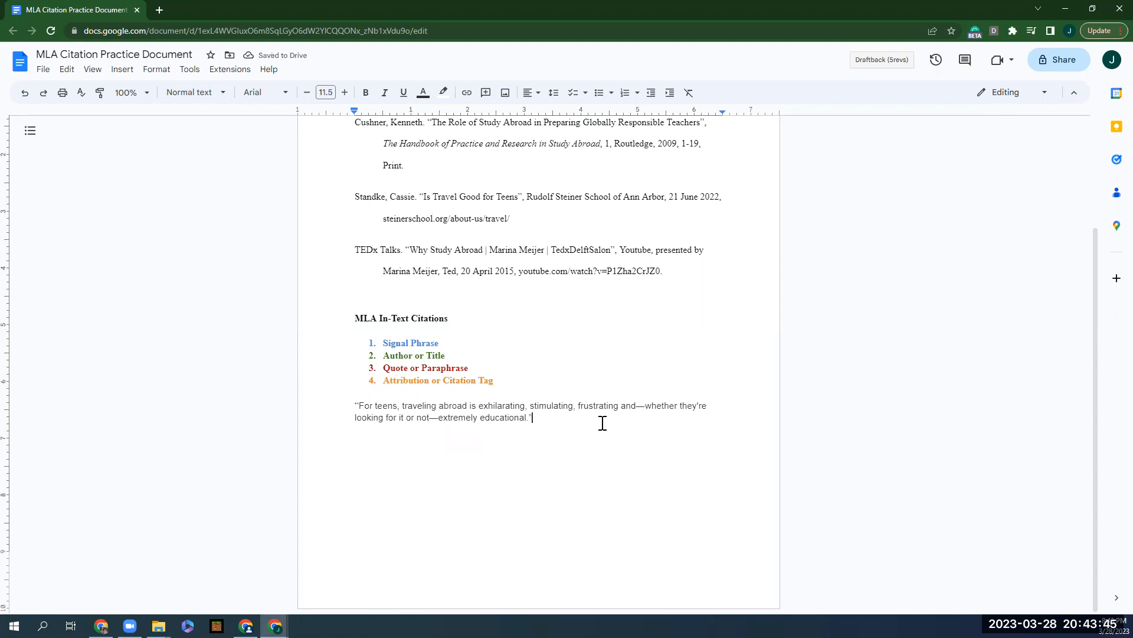
click(528, 419)
key(BackSpace)
text(.)
drag(526, 417, 530, 420)
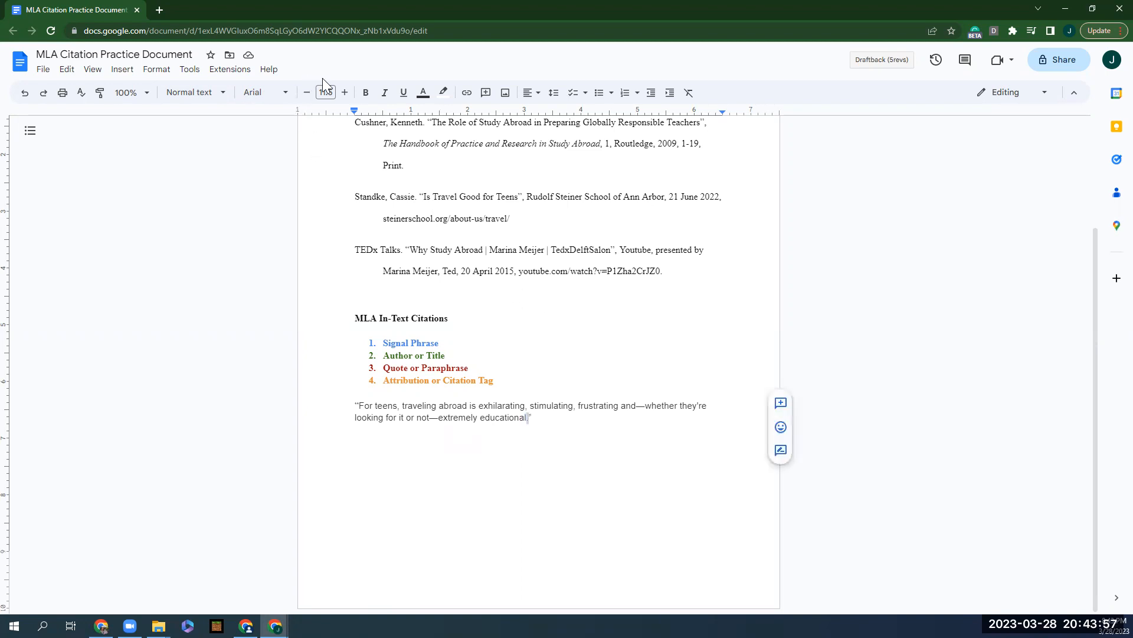
Step: Clear the quoted passage's formatting and set it in Times New Roman, size 12, with double line spacing
click(148, 94)
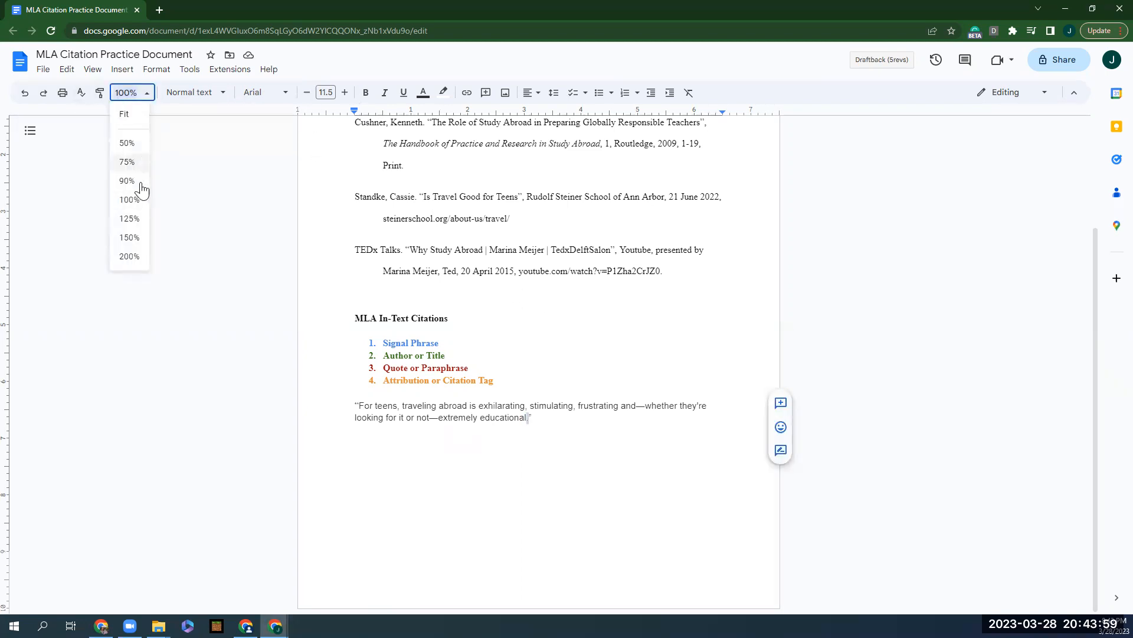
key(Return)
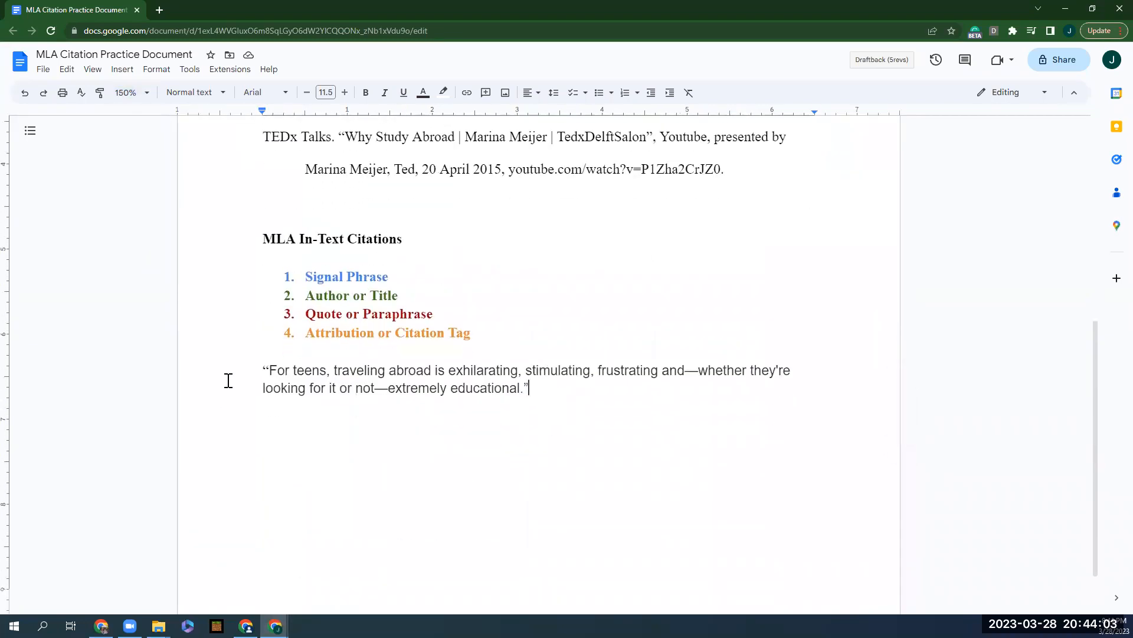
drag(263, 370, 546, 384)
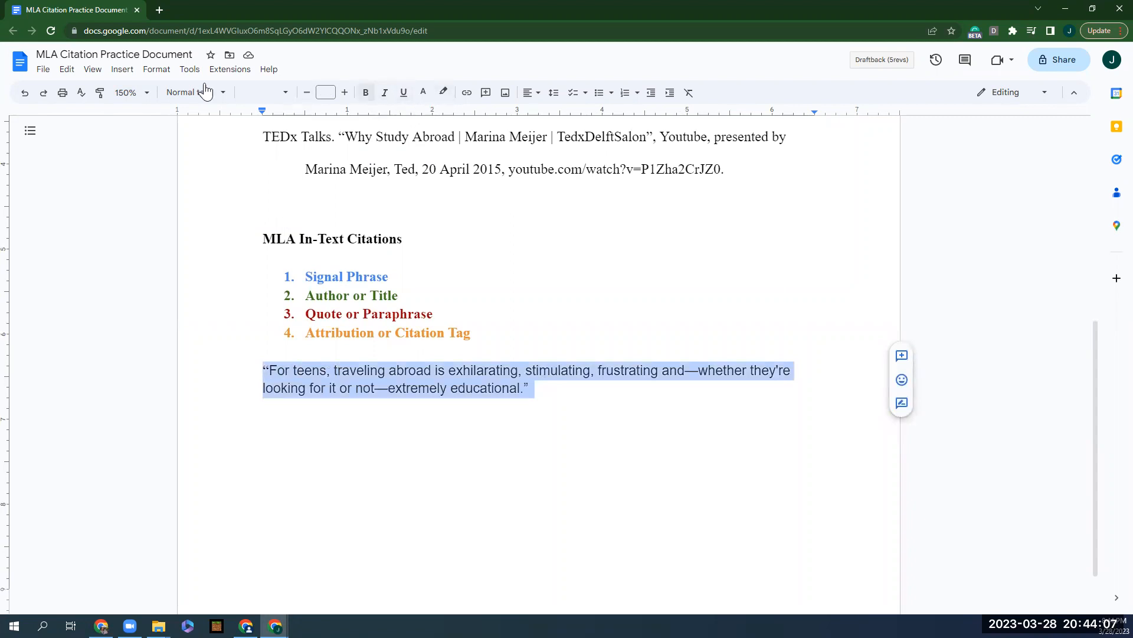
click(689, 92)
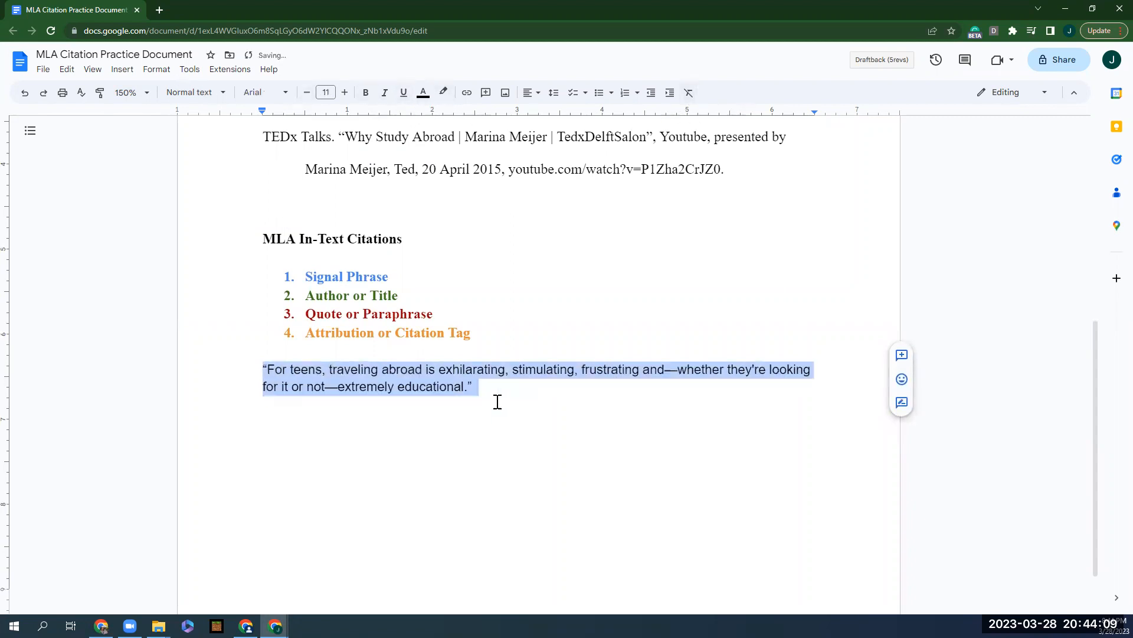
click(260, 93)
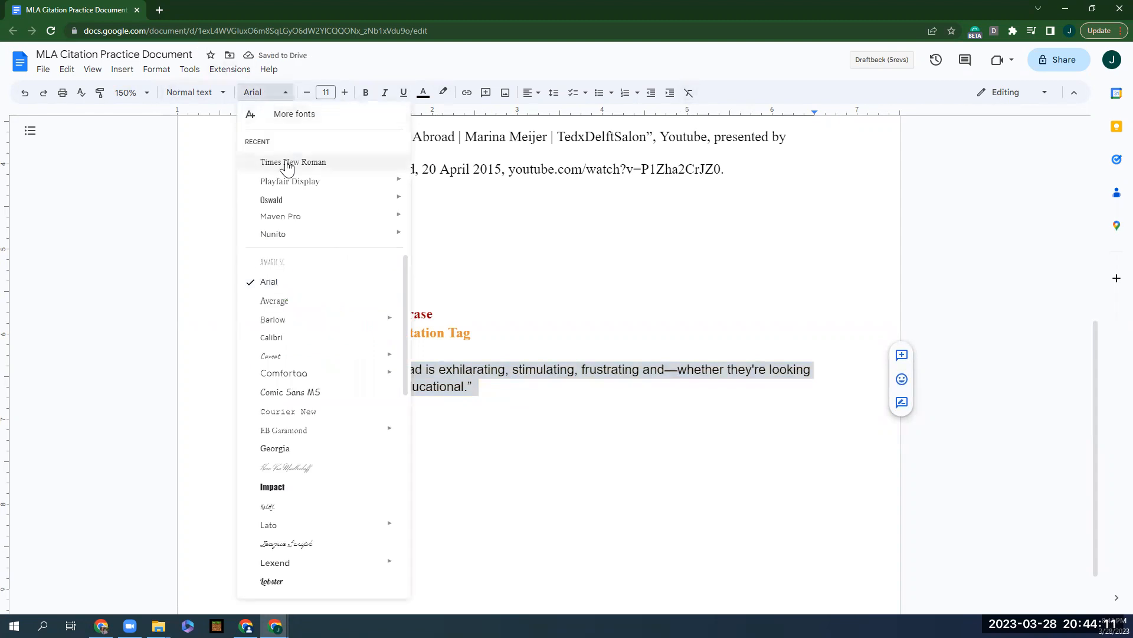
click(286, 162)
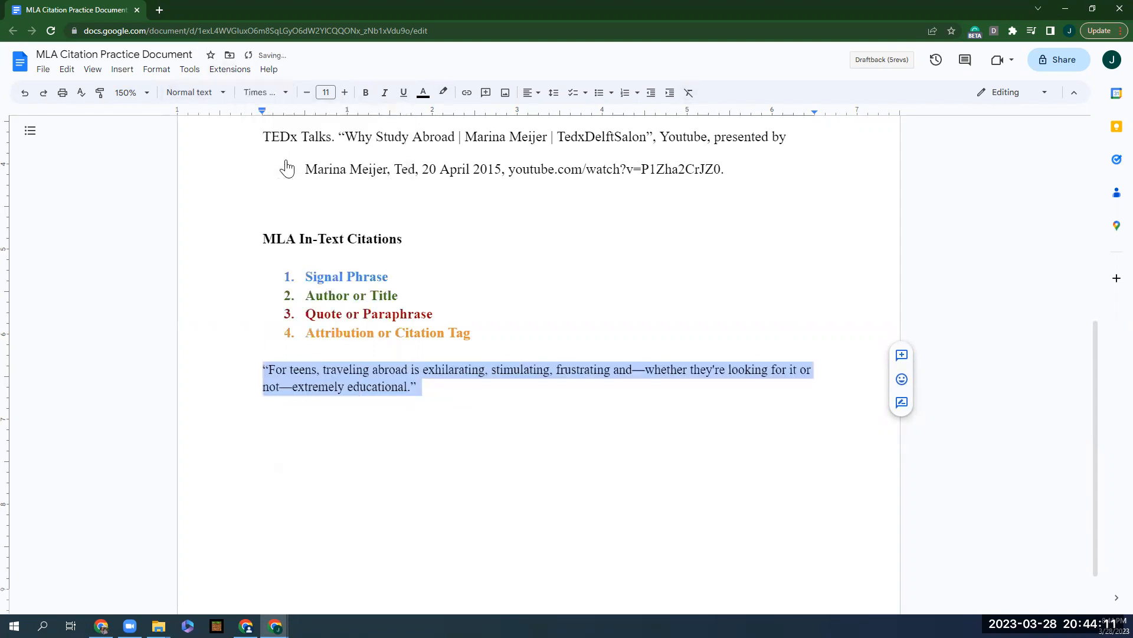
click(344, 93)
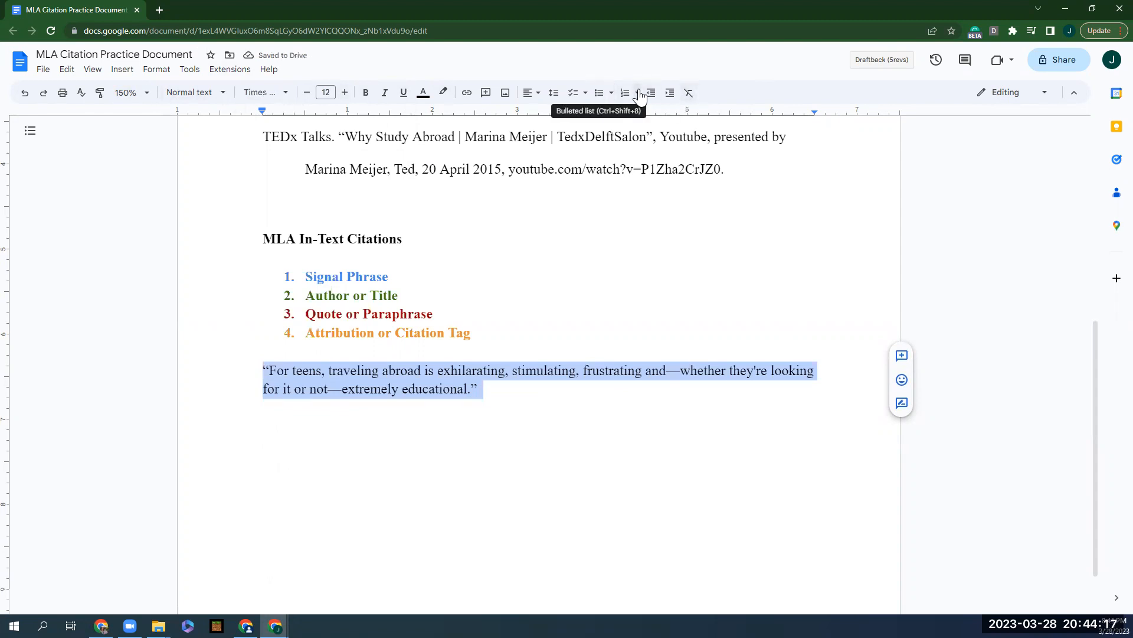
click(550, 96)
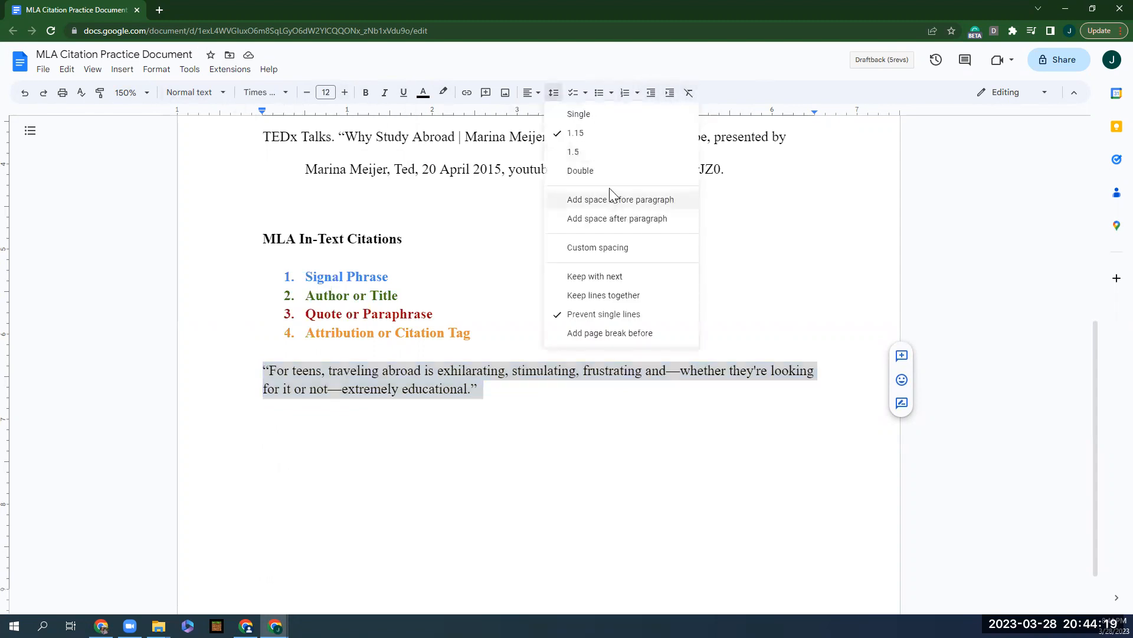
click(607, 177)
Step: Move the quote's final period outside the closing quotation mark, leaving a space before it, and lowercase the opening word to "for"
click(490, 413)
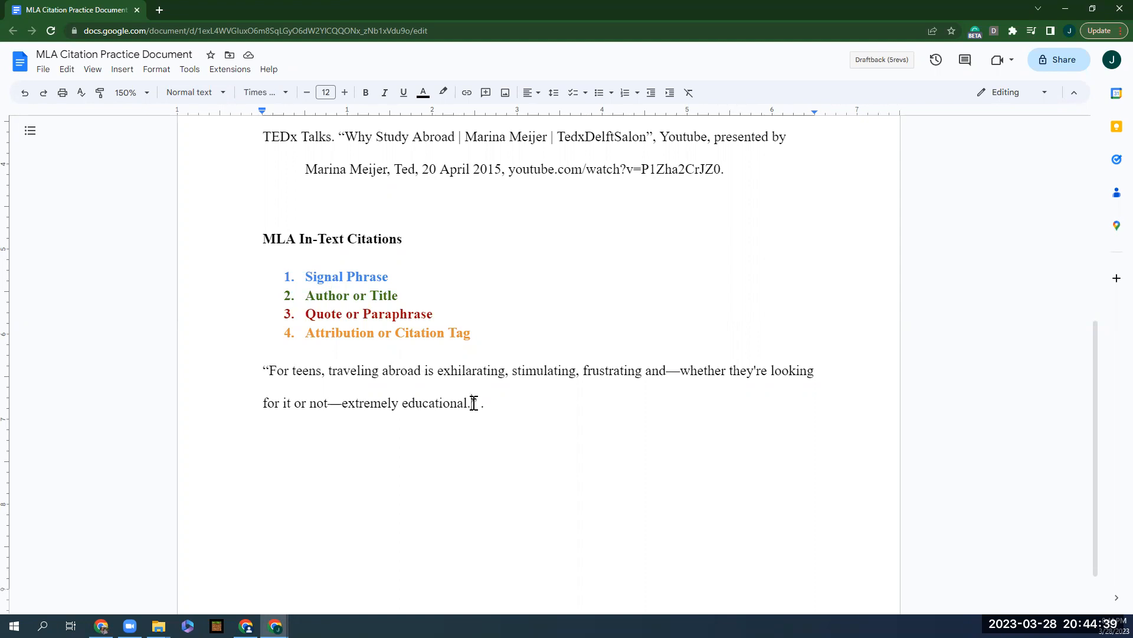
key(BackSpace)
key(BackSpace)
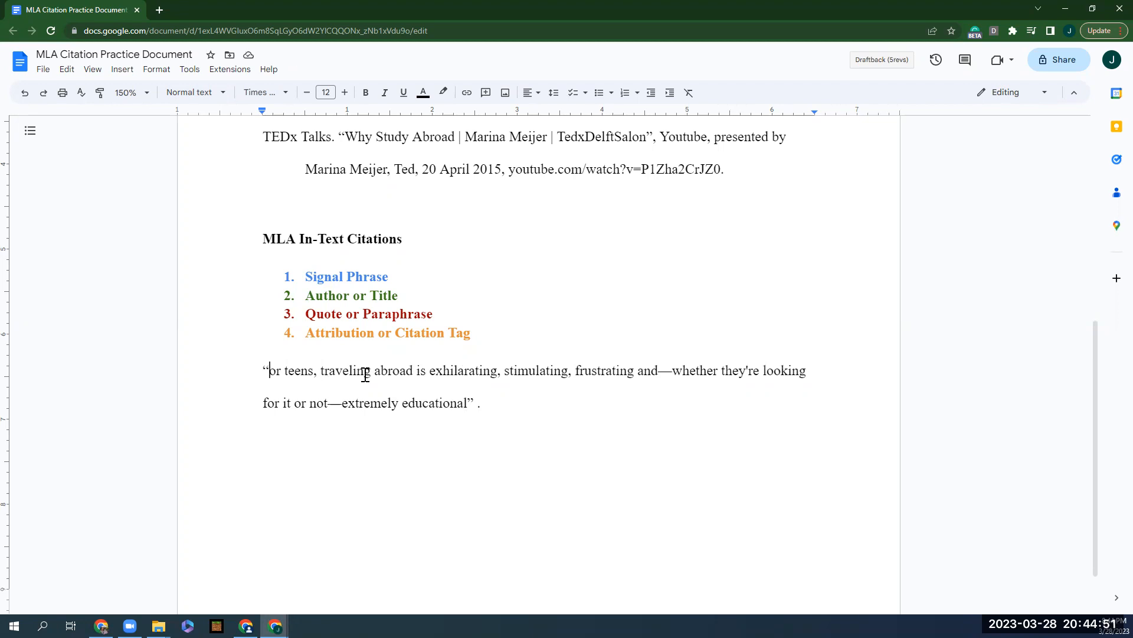
text(f)
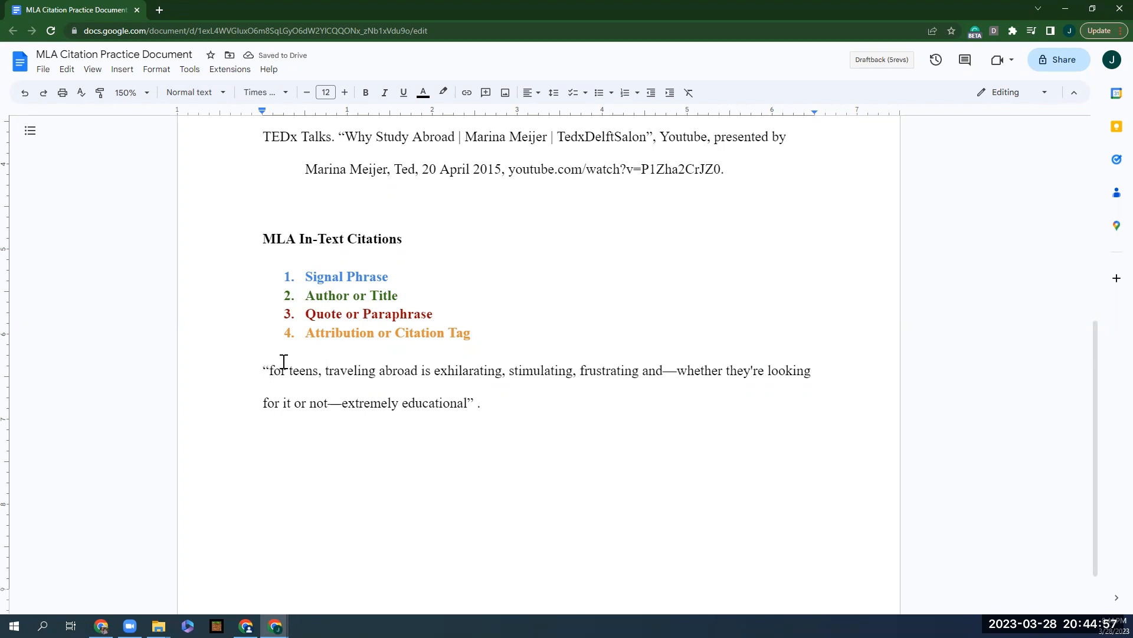
Step: Introduce the quote with "In the article, “Is Travel Good for Teens”," followed by the article author's full name and "suggests that"
scroll(366, 338, up, 3)
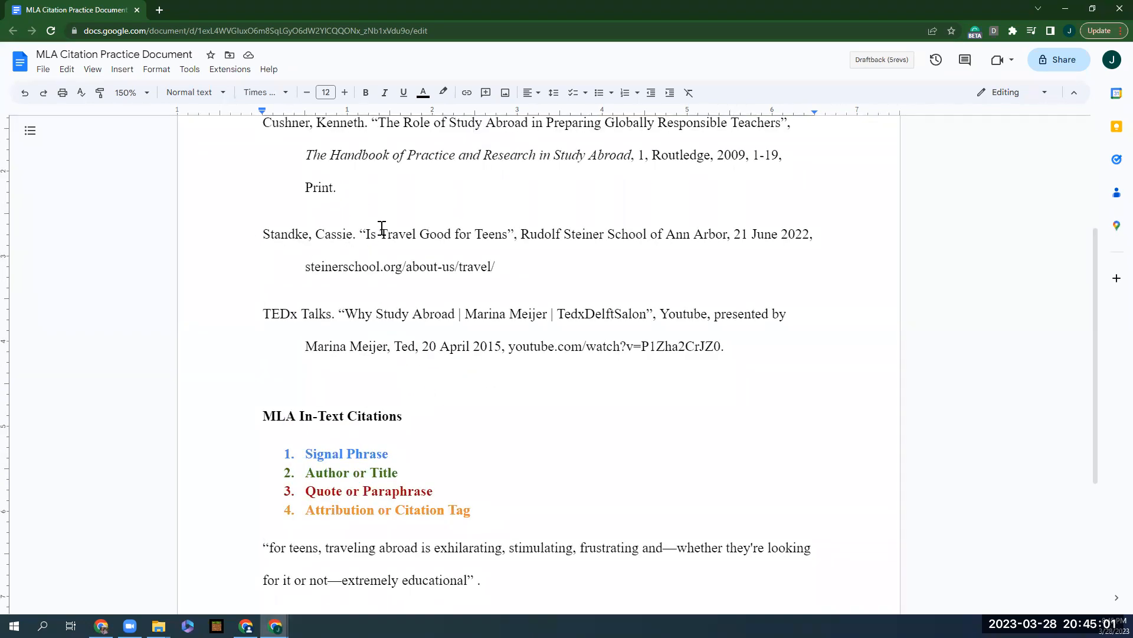
scroll(401, 231, down, 1)
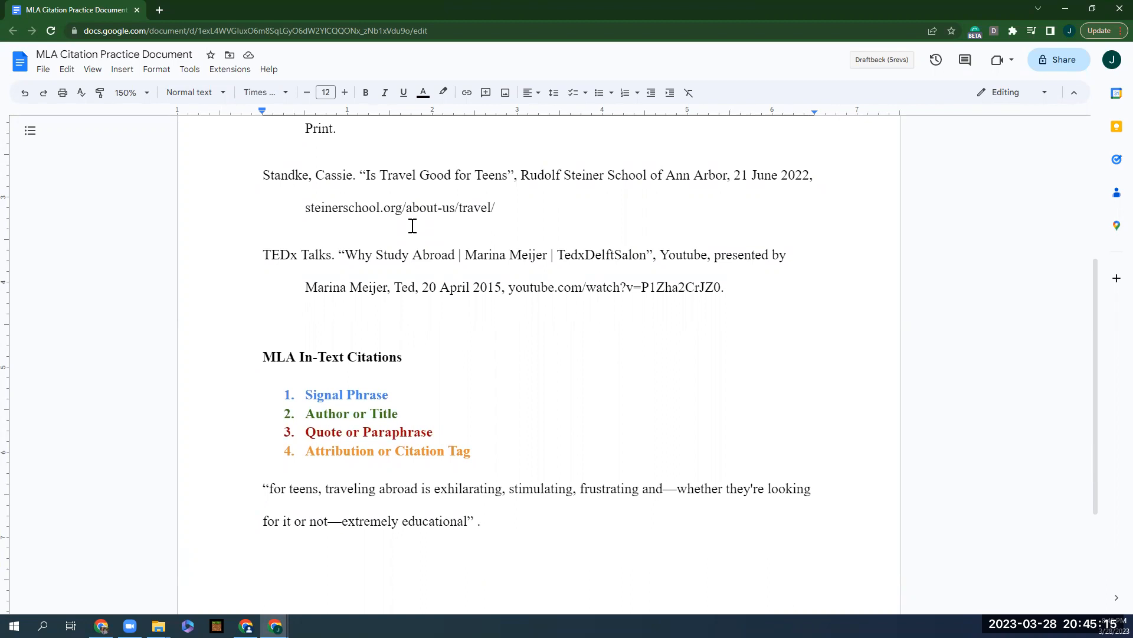
text(In the )
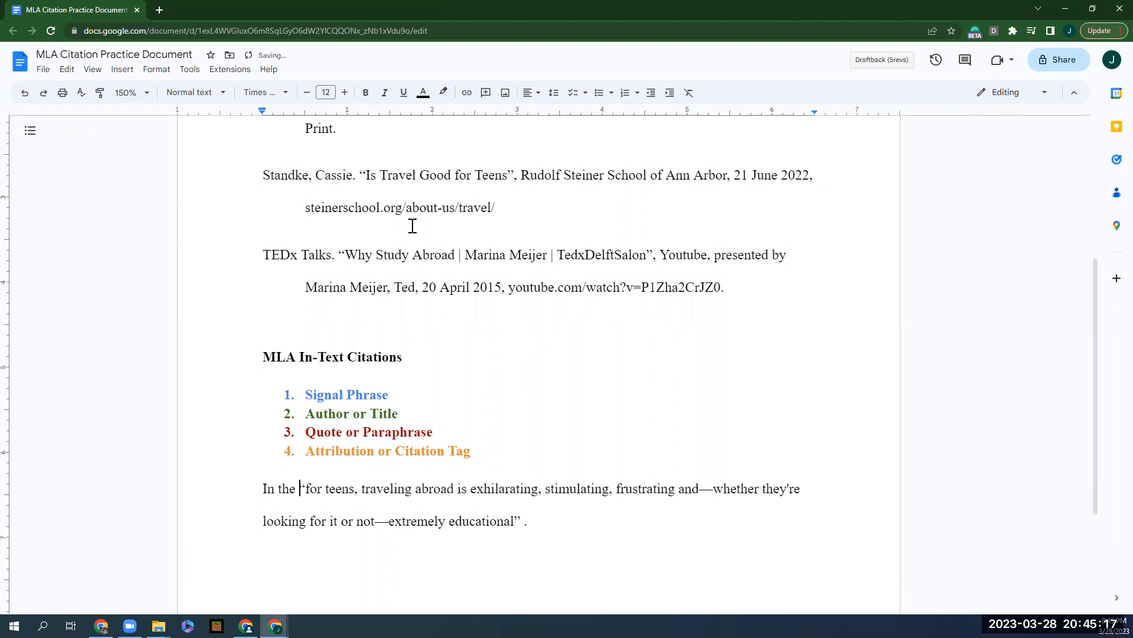
text(article, )
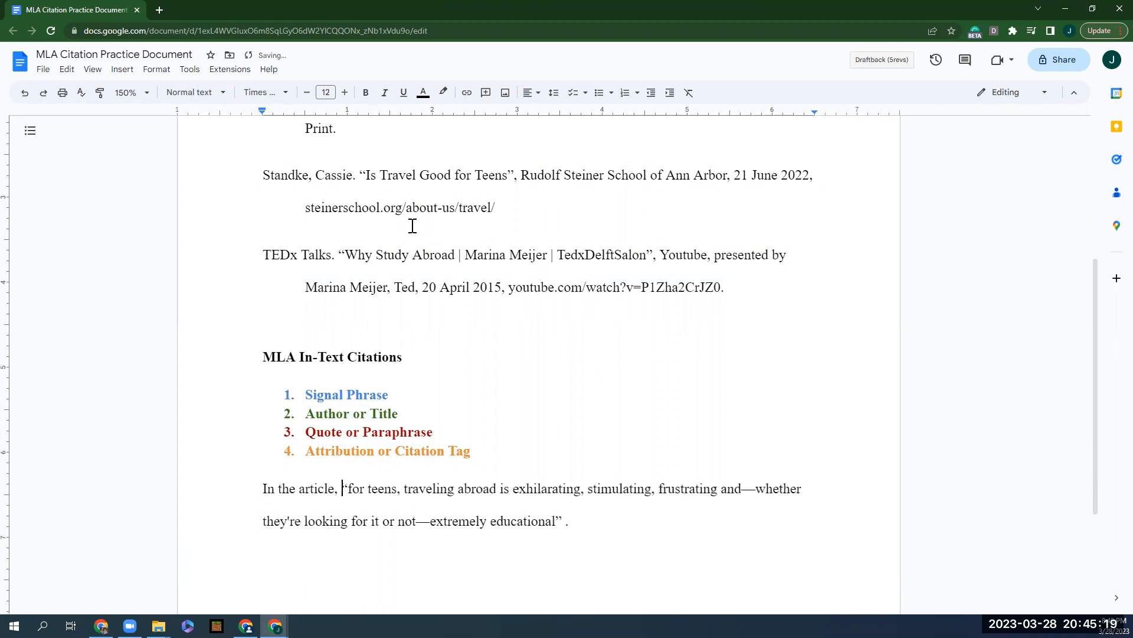
text("Is T)
text(ravel Good for )
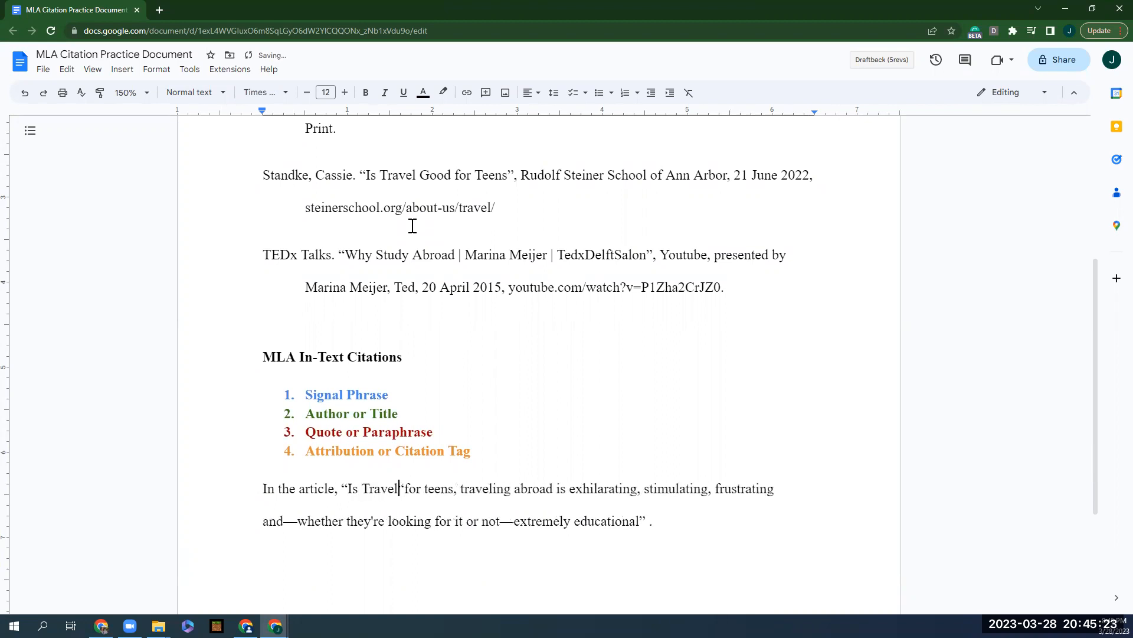
text(Teens", )
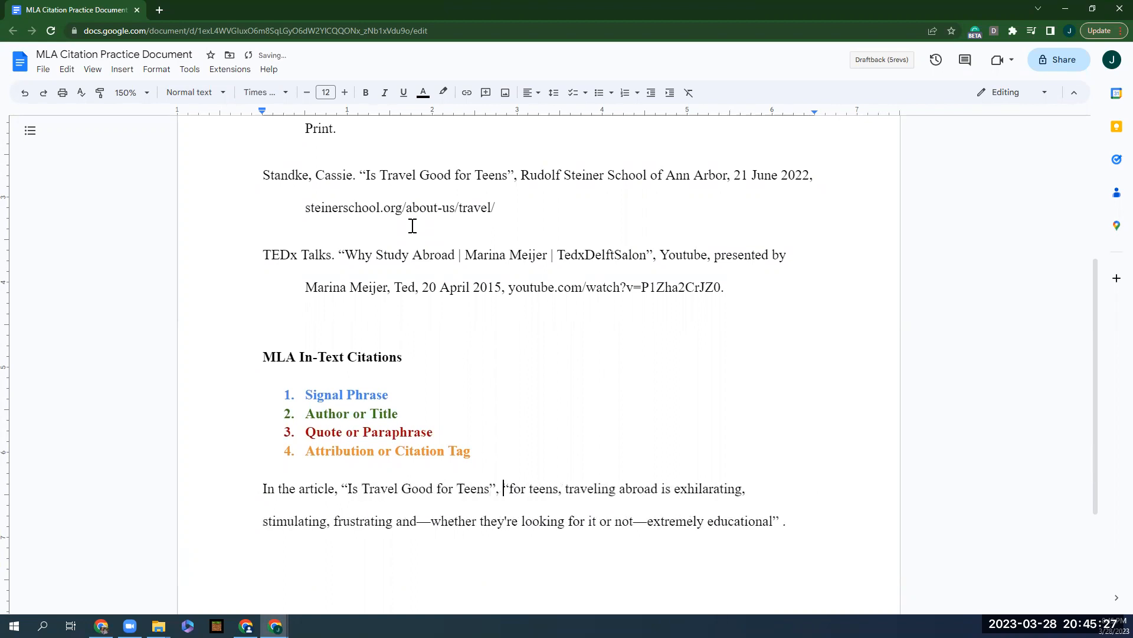
text(Cassie Stan)
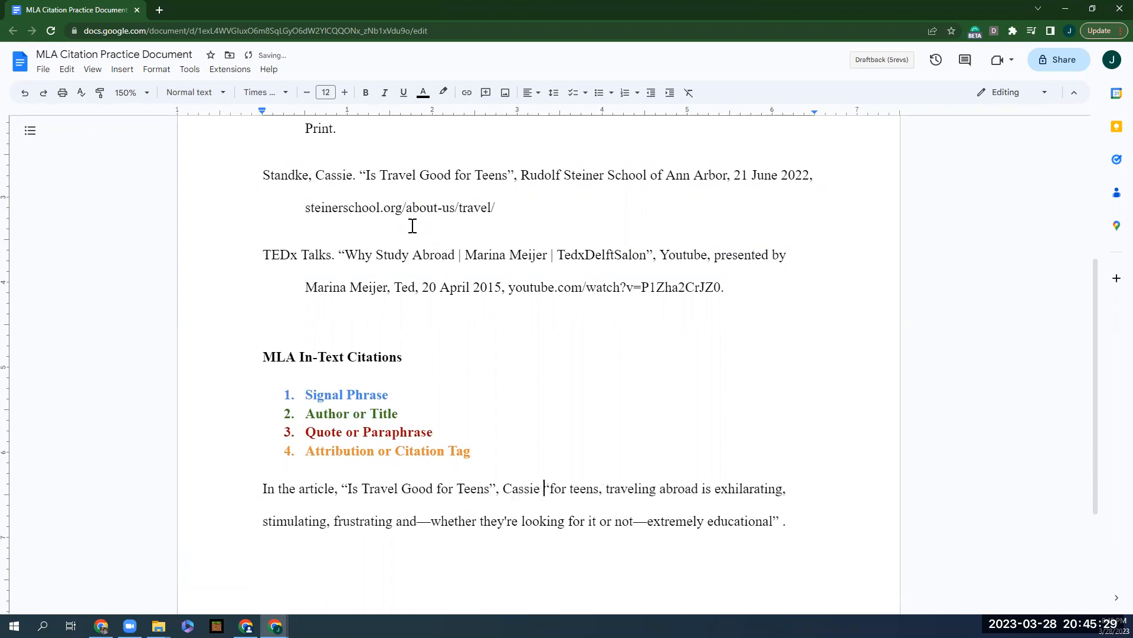
text(dke s)
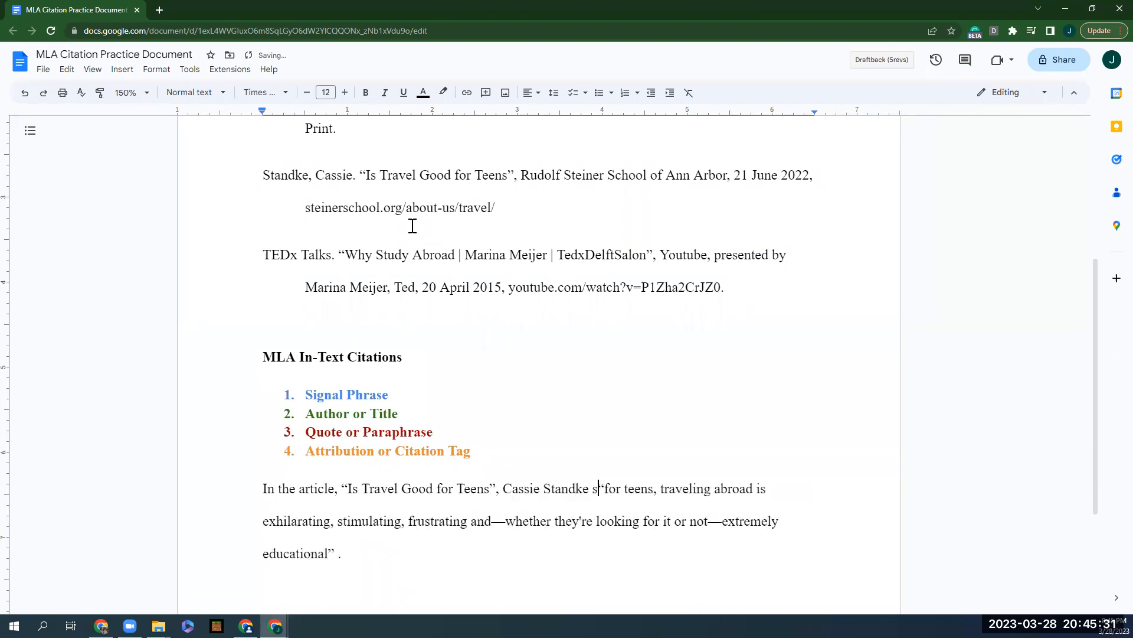
key(BackSpace)
text(suggests that)
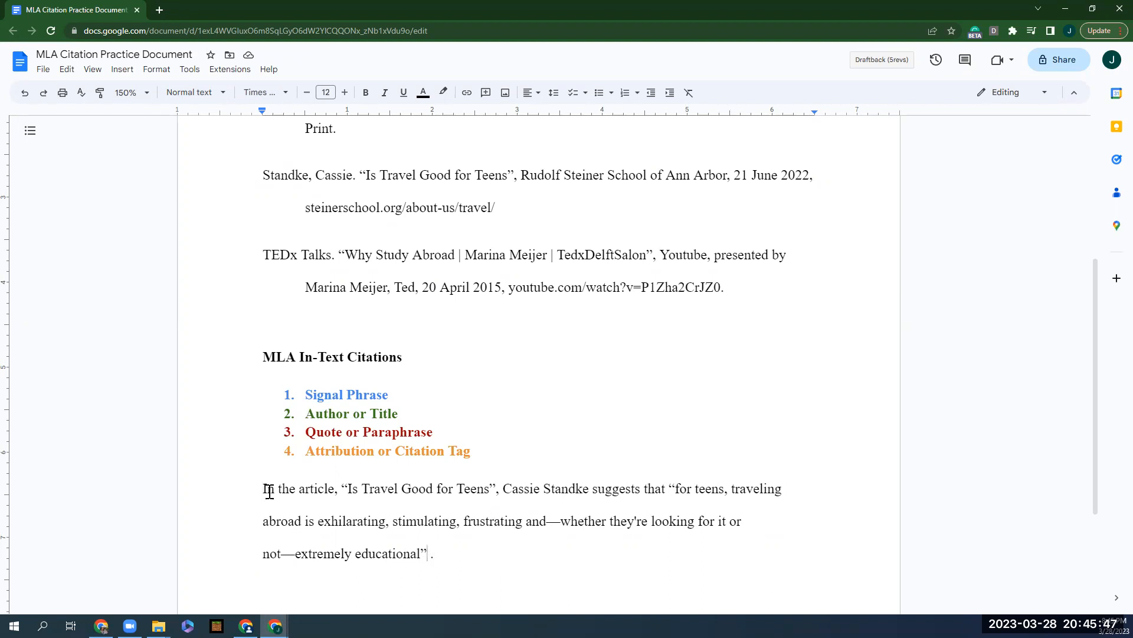
Step: Colour the words "In the article" in the same blue as the Signal Phrase list item
drag(263, 489, 334, 490)
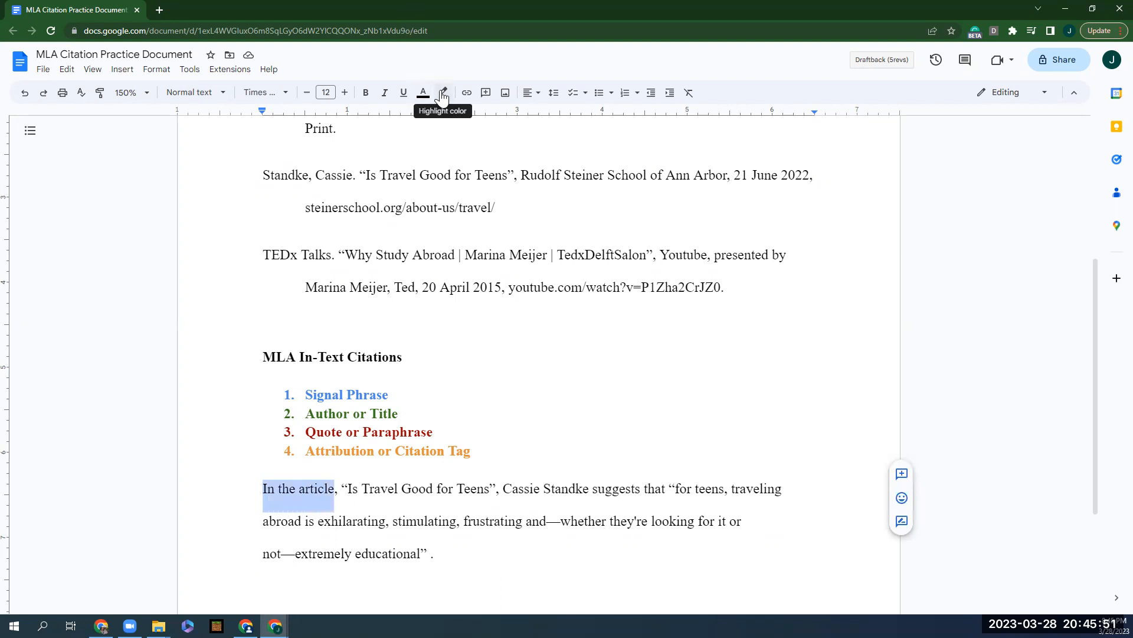
click(425, 98)
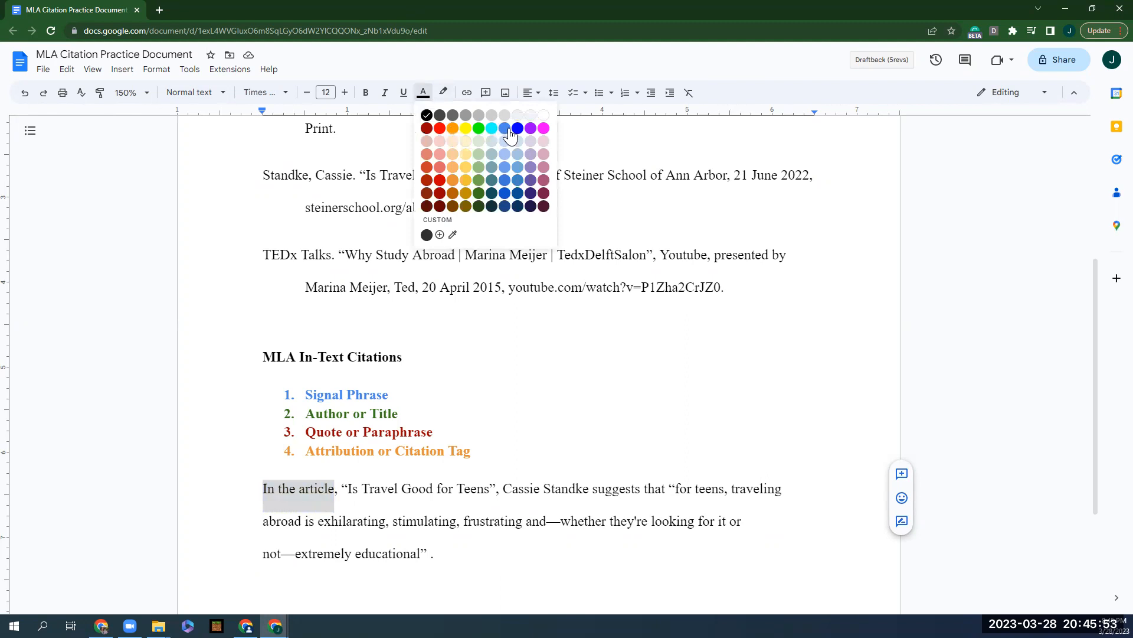
click(509, 129)
click(394, 494)
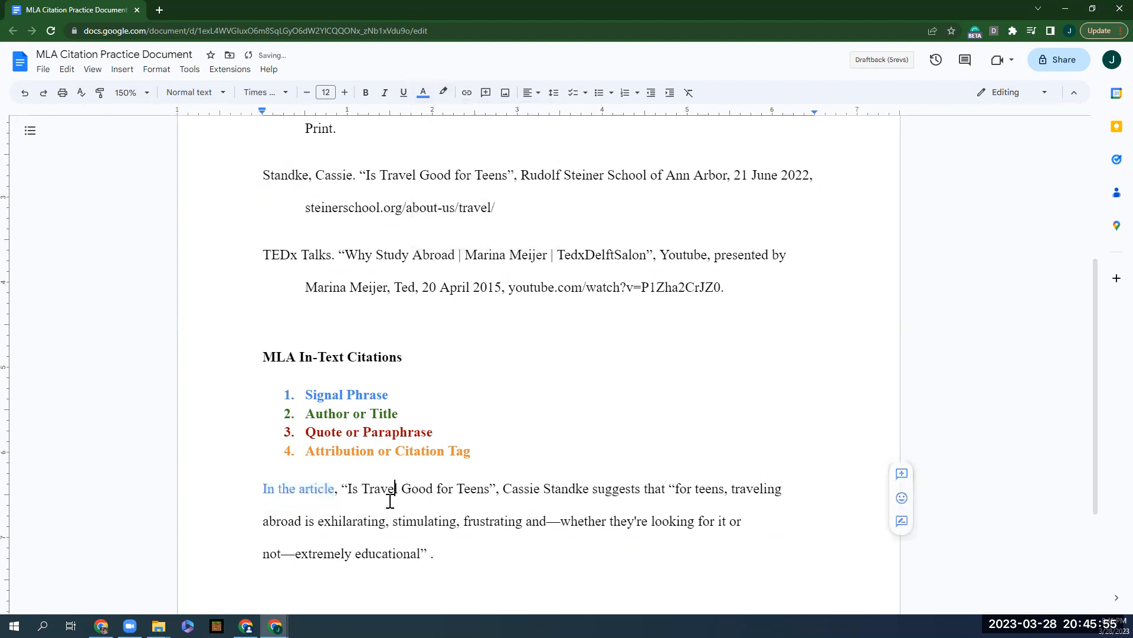
Step: Colour the article title and the author's full name in the dark green of the Author or Title list item
drag(344, 489, 591, 494)
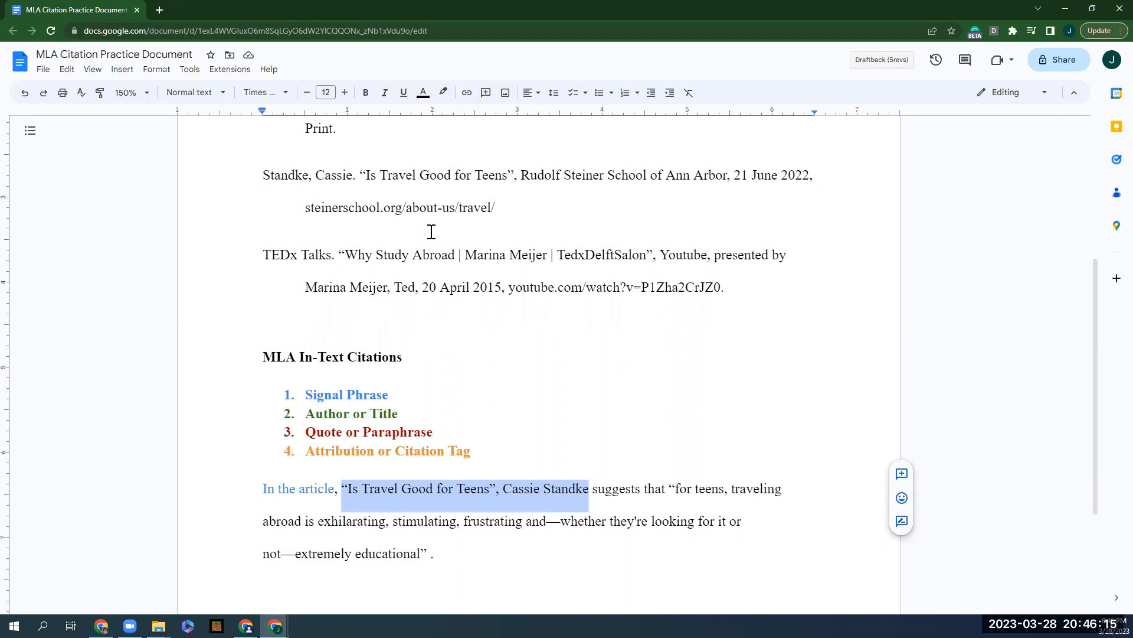
click(424, 93)
click(478, 193)
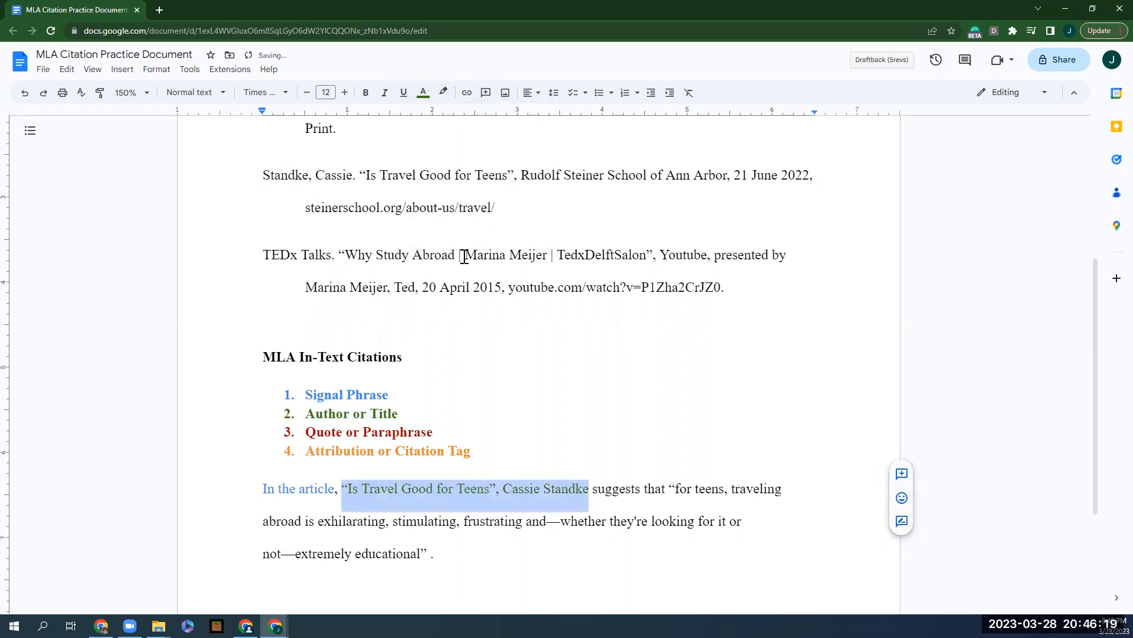
click(597, 460)
Step: Colour "suggests that" before the quote in the same blue as the Signal Phrase list item
scroll(599, 461, down, 1)
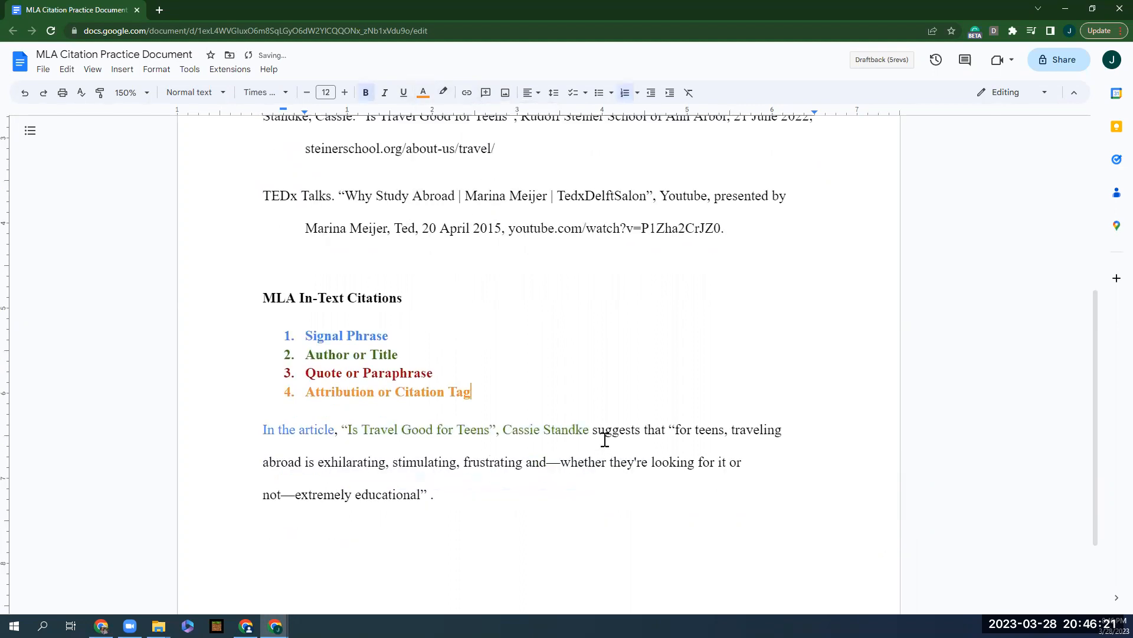
drag(665, 429, 592, 429)
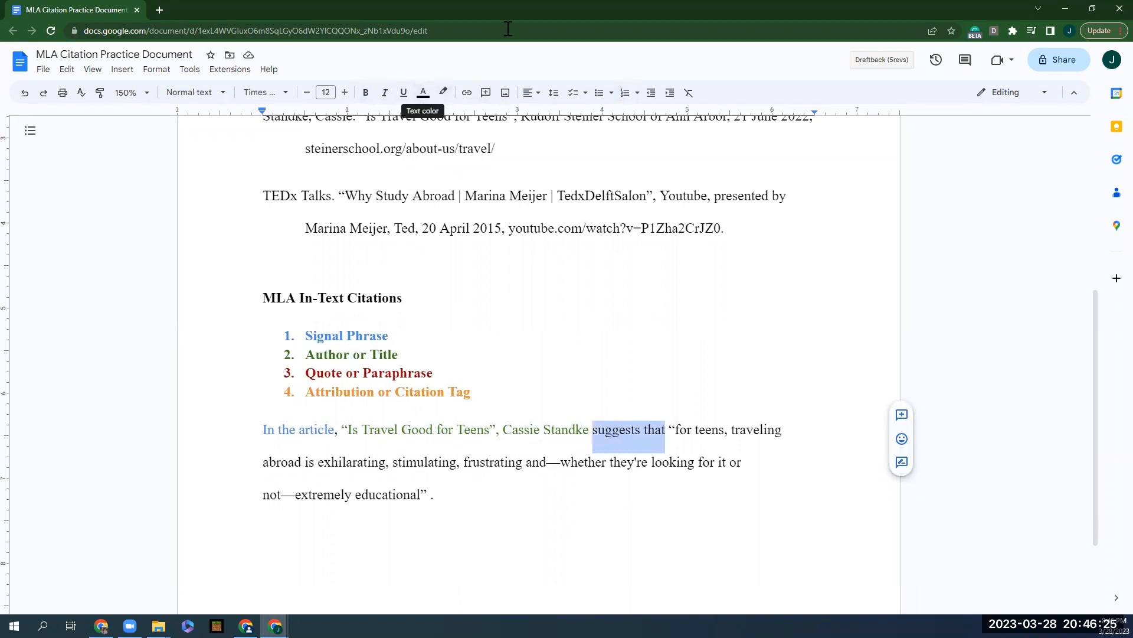
click(424, 95)
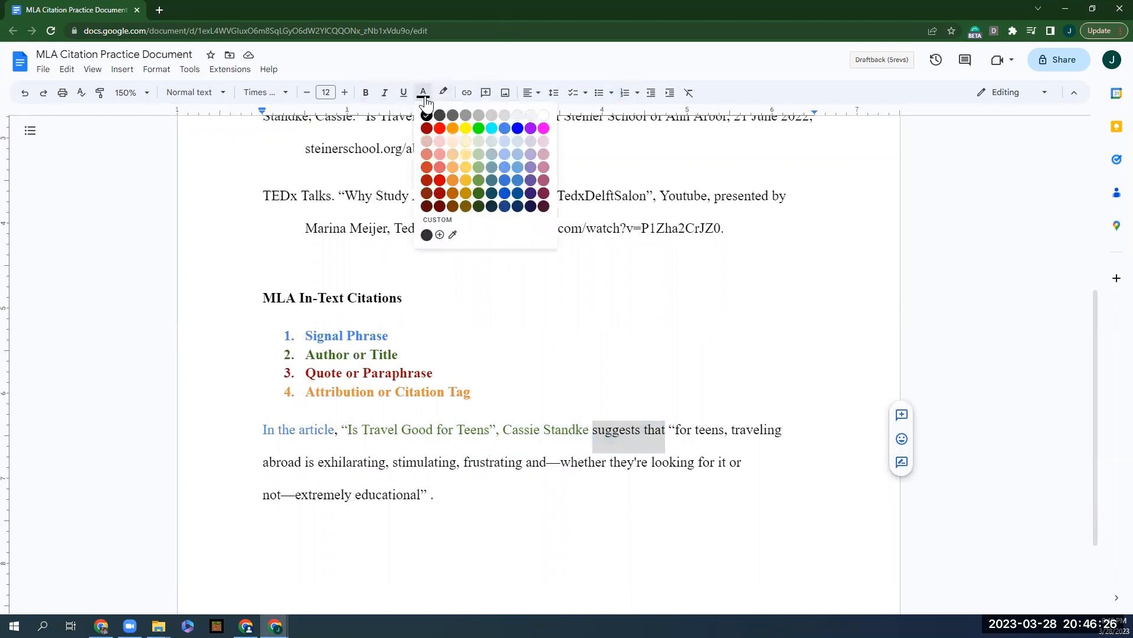
click(504, 130)
click(318, 436)
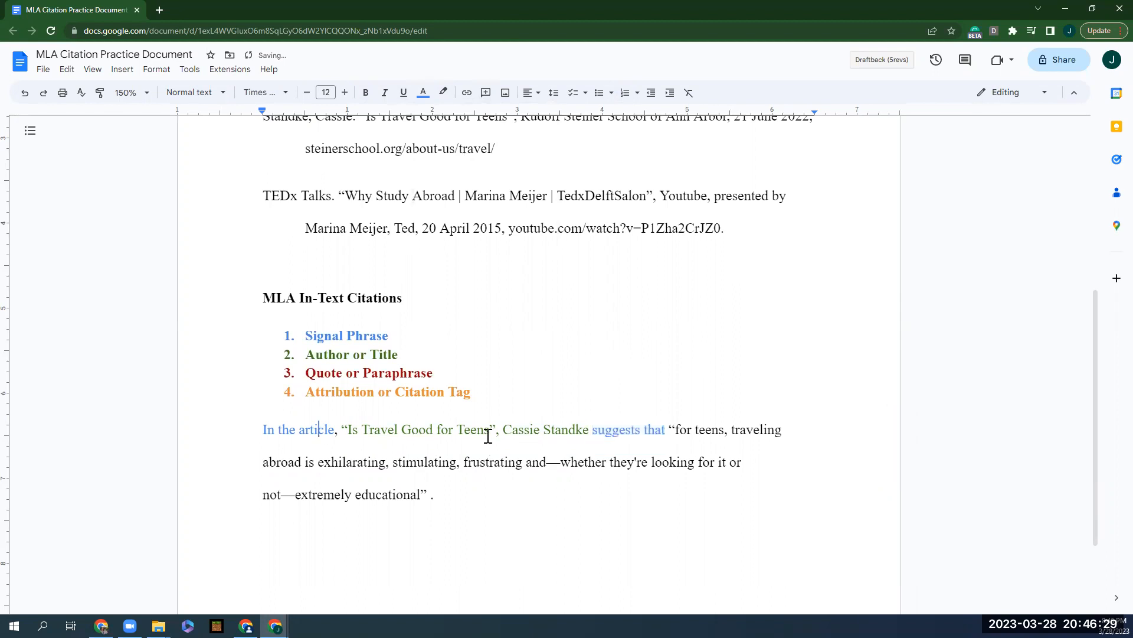
drag(305, 335, 369, 335)
drag(264, 430, 323, 433)
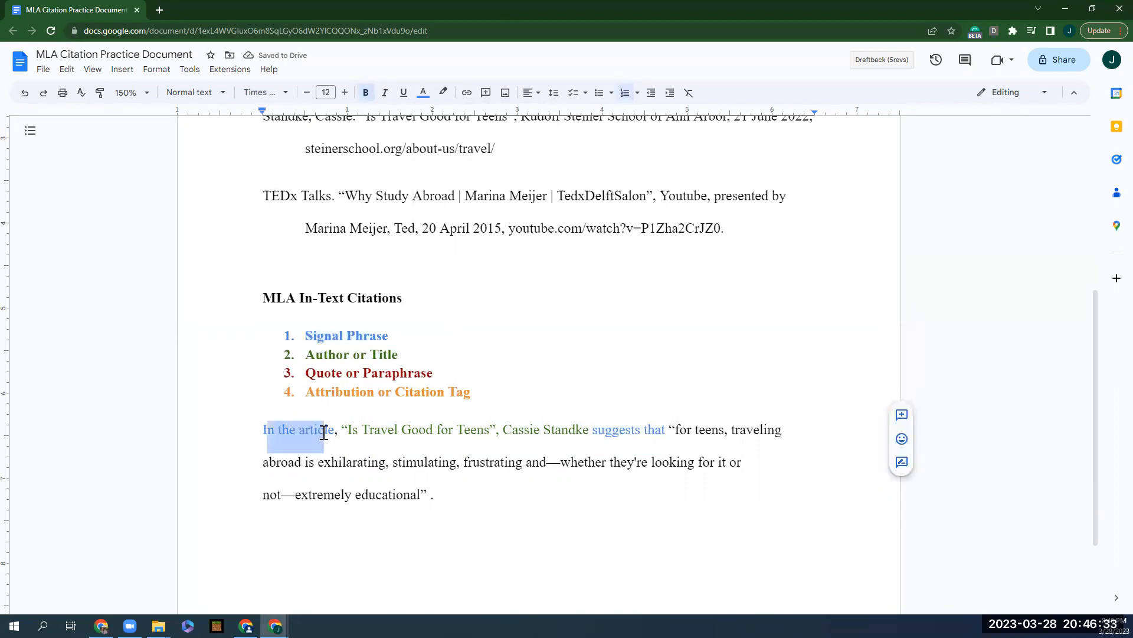
drag(665, 435, 593, 433)
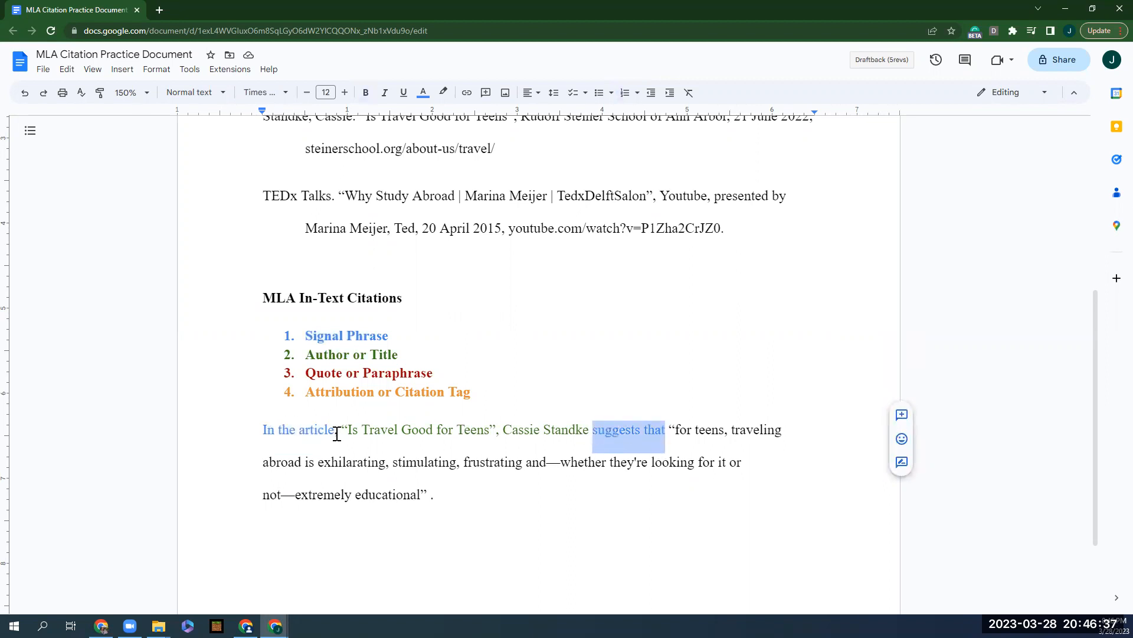
Step: Colour the entire quotation, including its quotation marks, in the dark red of the Quote or Paraphrase list item
drag(670, 419, 422, 501)
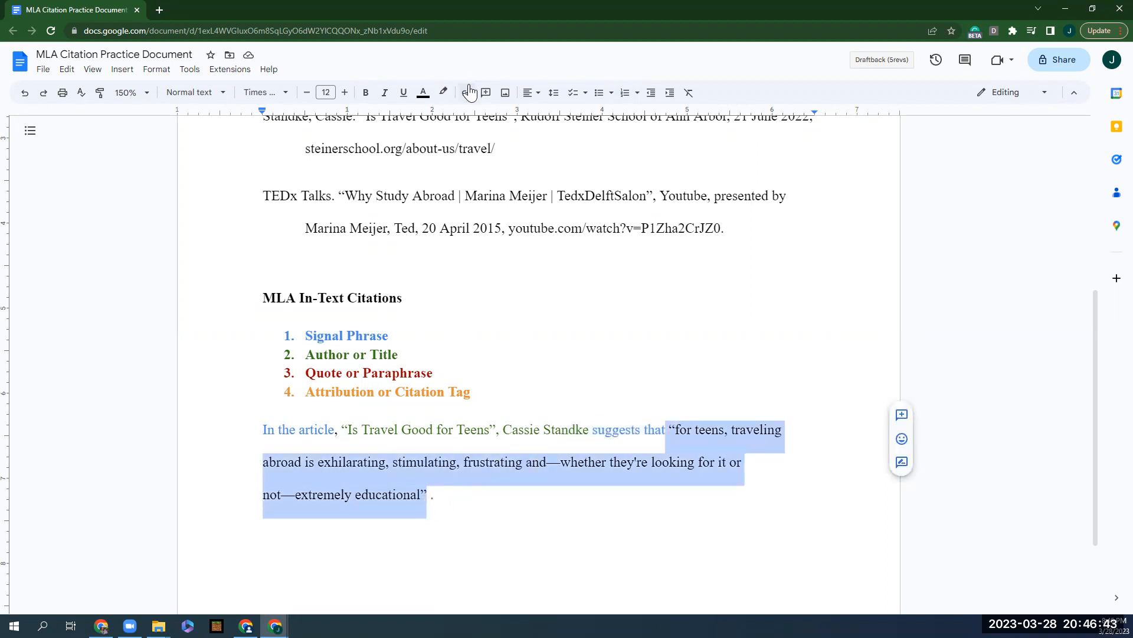
click(424, 93)
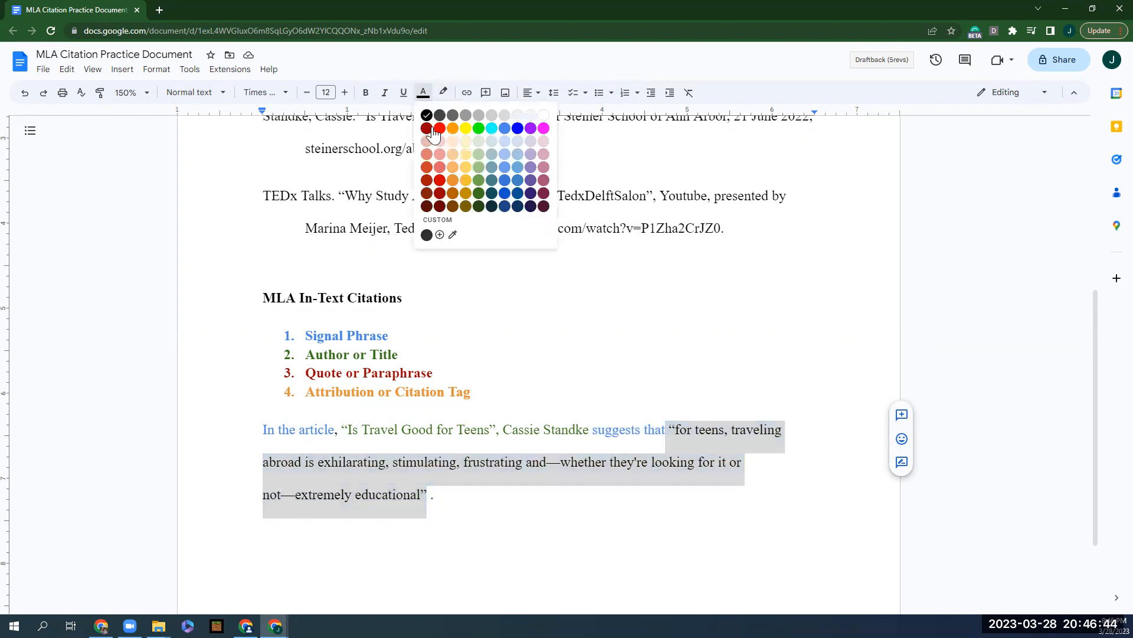
click(441, 194)
Step: Insert the citation tag "(Rudolf Steiner School)" in orange after the quote, with the final period directly behind the closing parenthesis
click(437, 502)
click(429, 496)
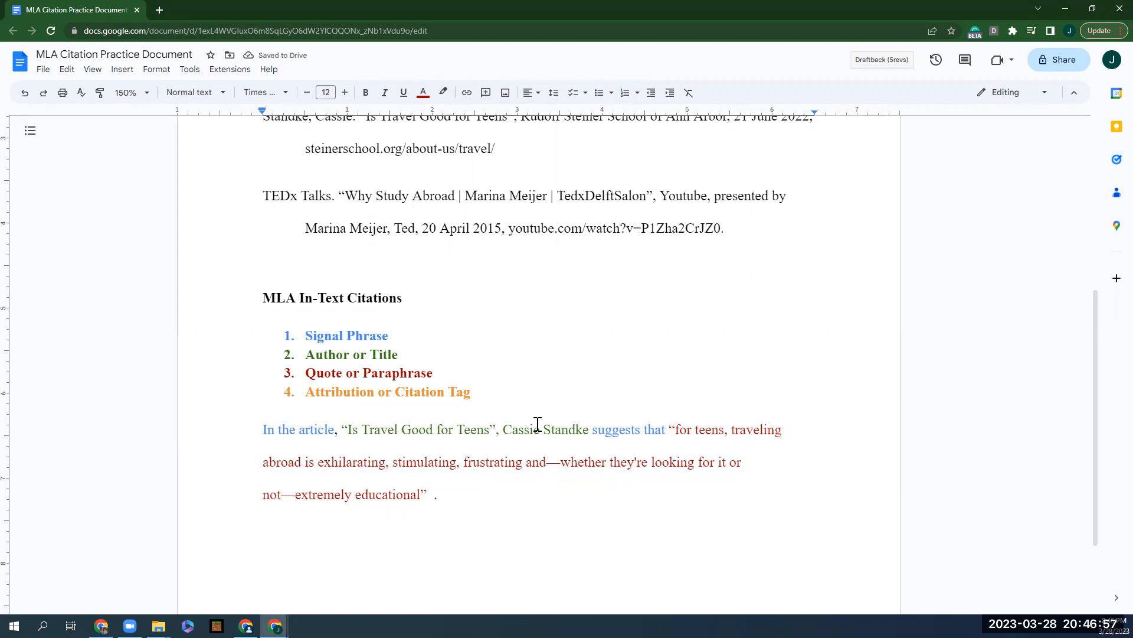
click(423, 92)
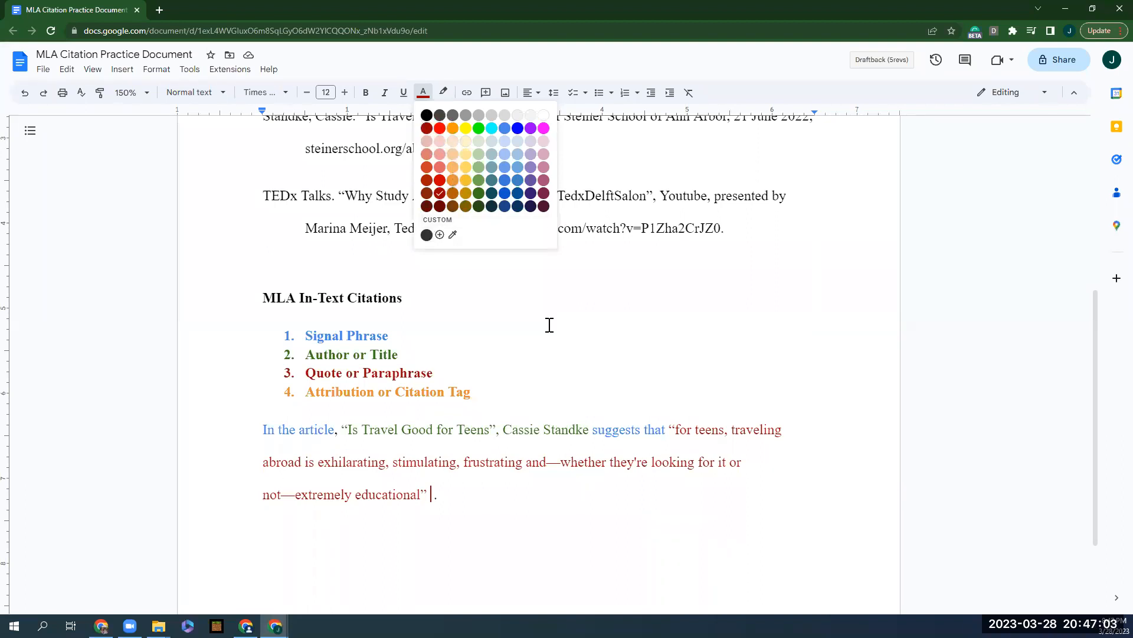
click(580, 353)
text(()
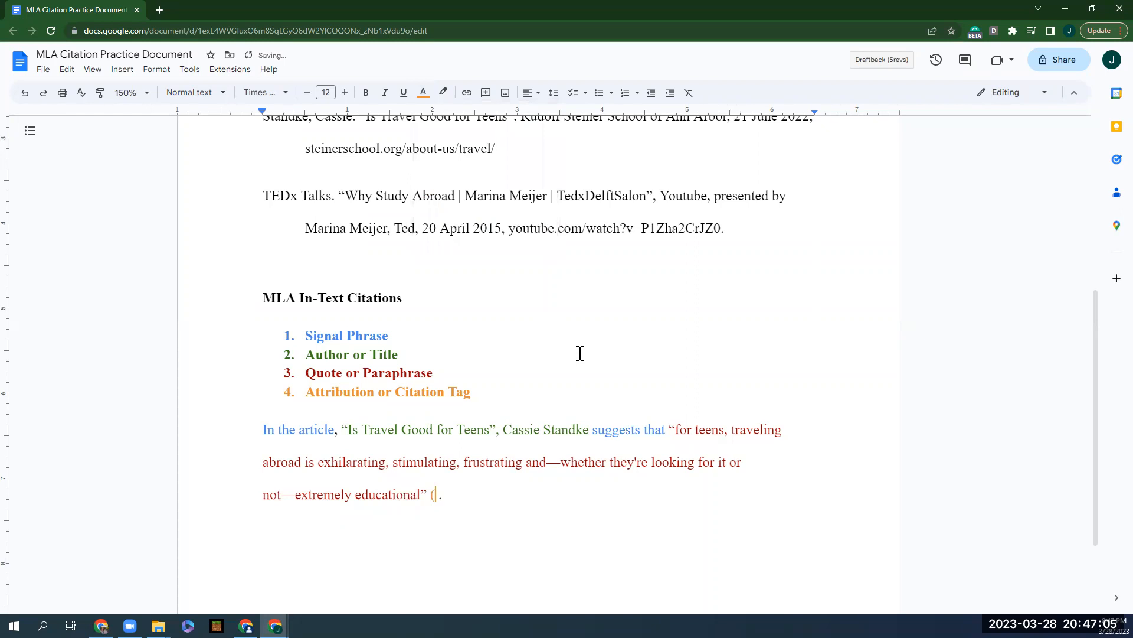
text(Rudlf Steiner School)
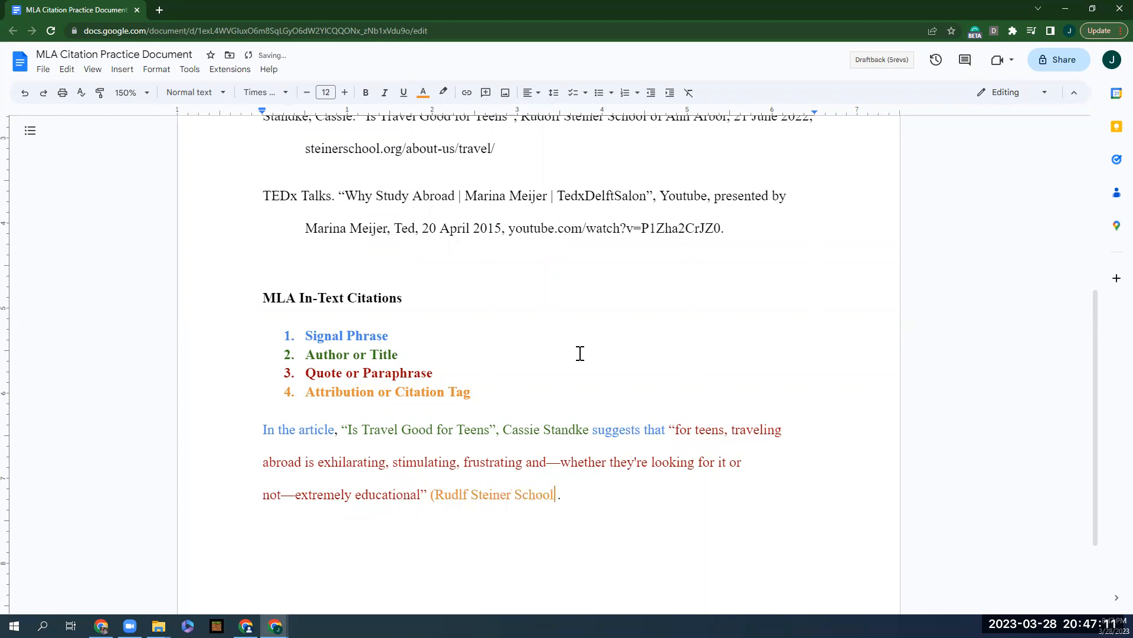
click(453, 496)
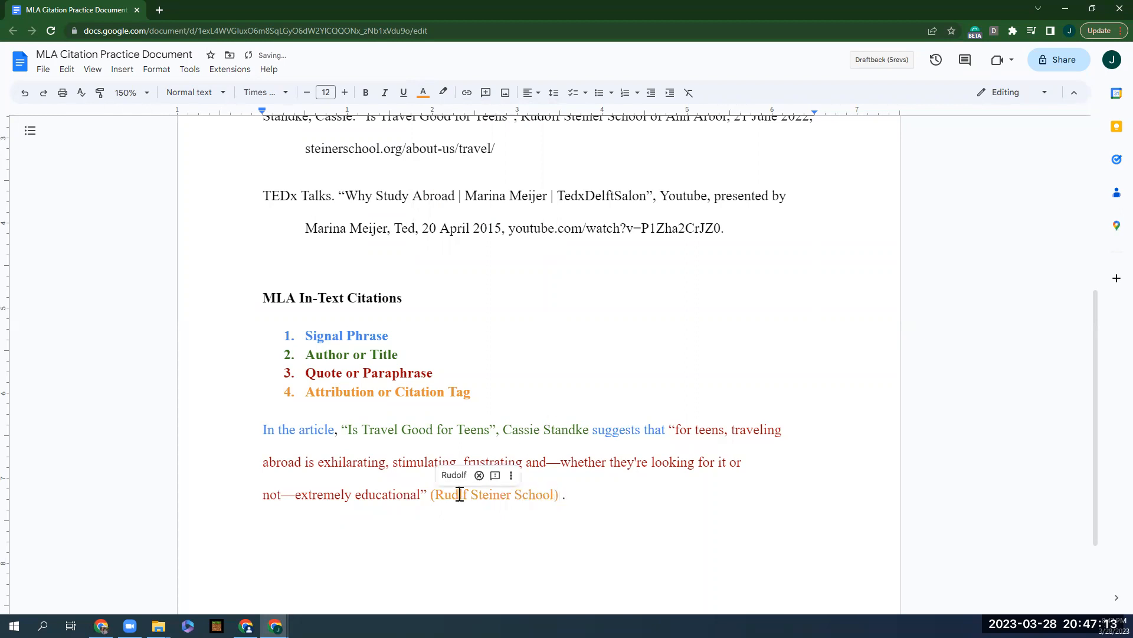
text(o)
scroll(593, 481, up, 1)
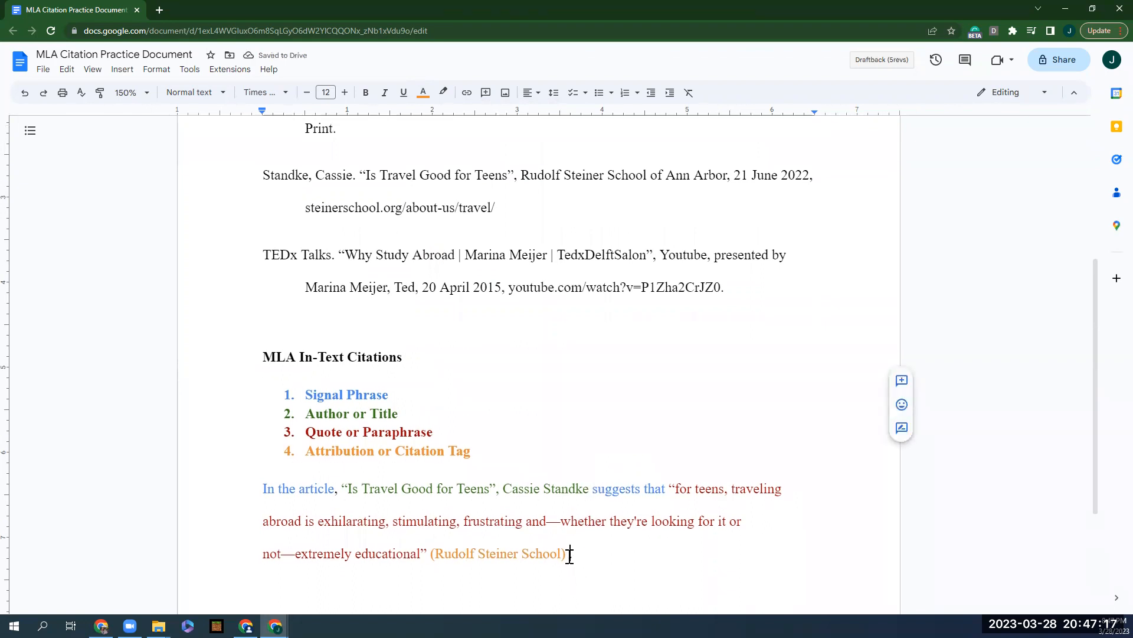
text(.)
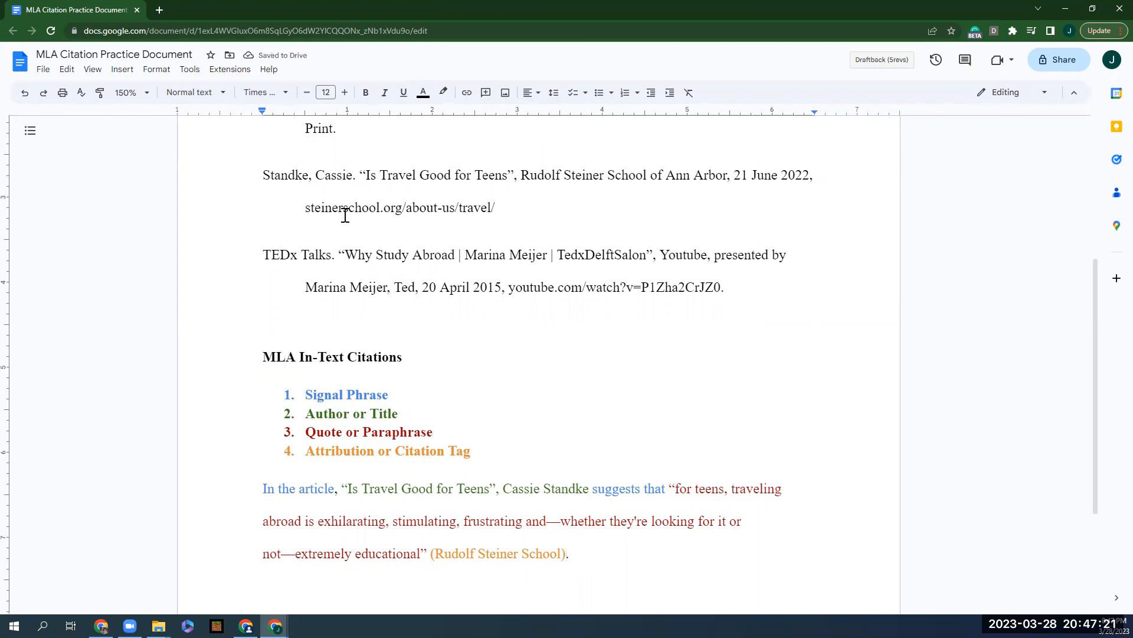
Step: Examine the author, title, publisher and web address in the works cited entry for "Is Travel Good for Teens"
drag(261, 175, 483, 176)
drag(706, 180, 723, 179)
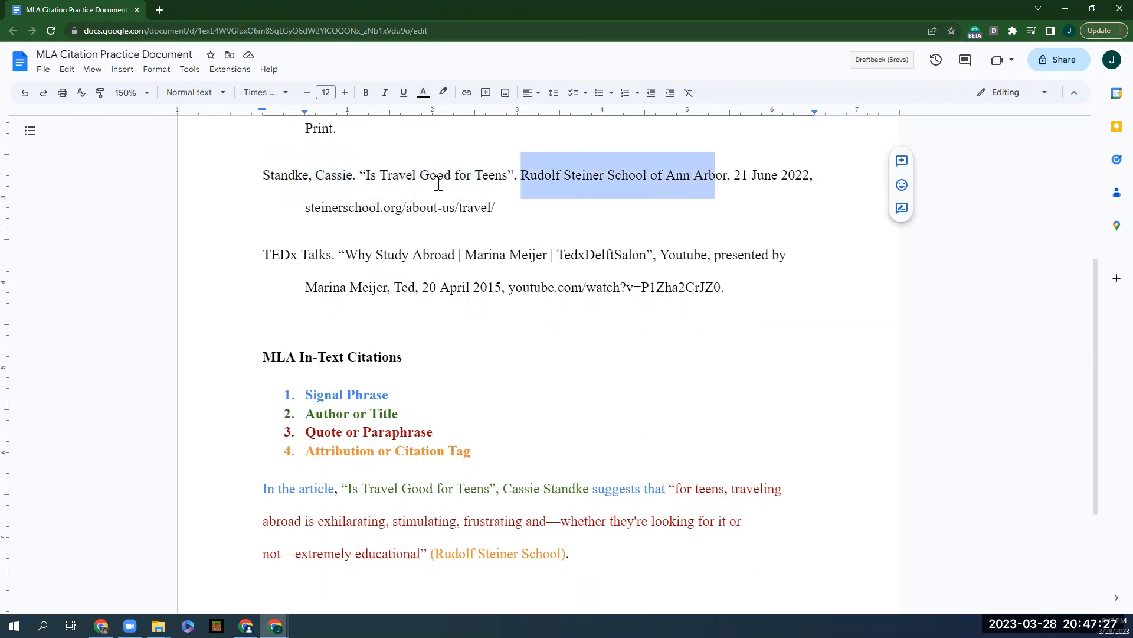
drag(264, 177, 514, 173)
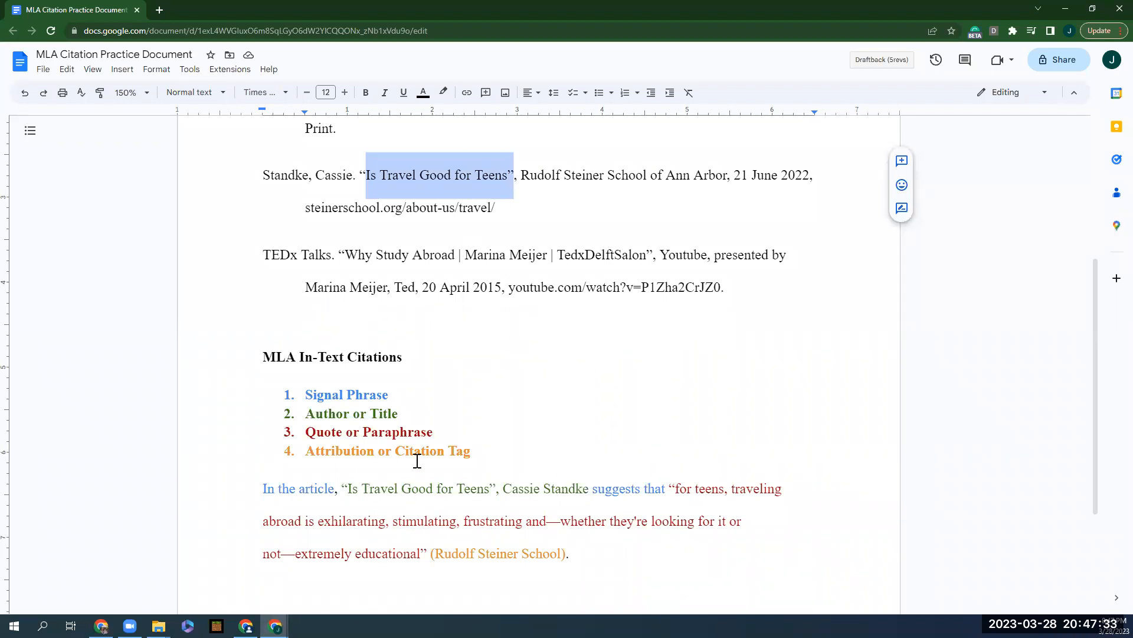
drag(519, 172, 729, 175)
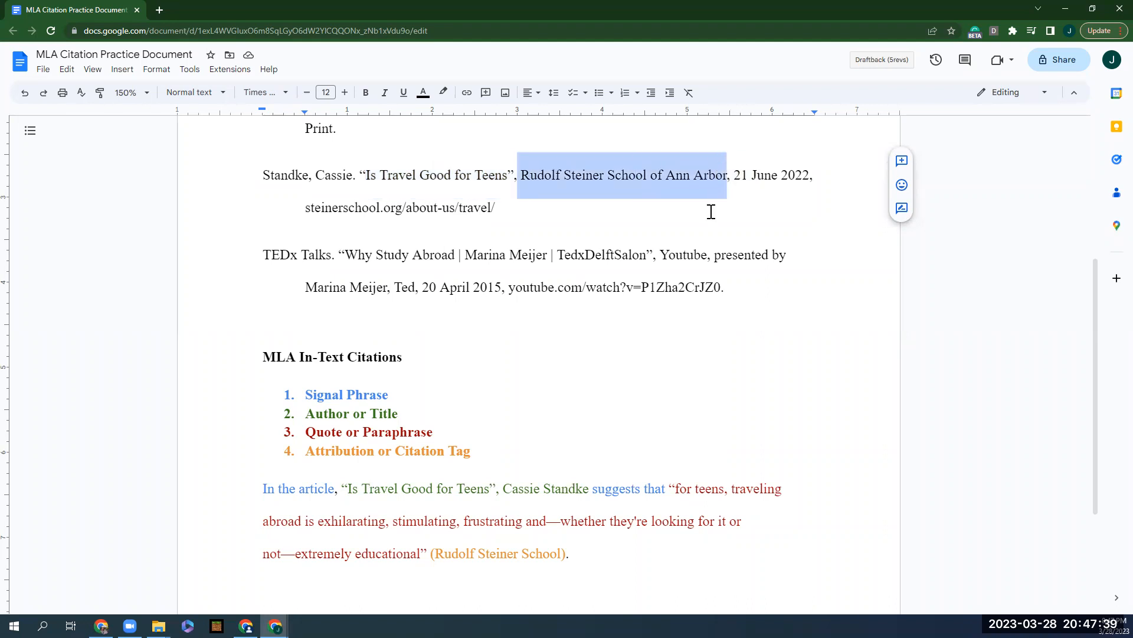
drag(525, 208, 303, 206)
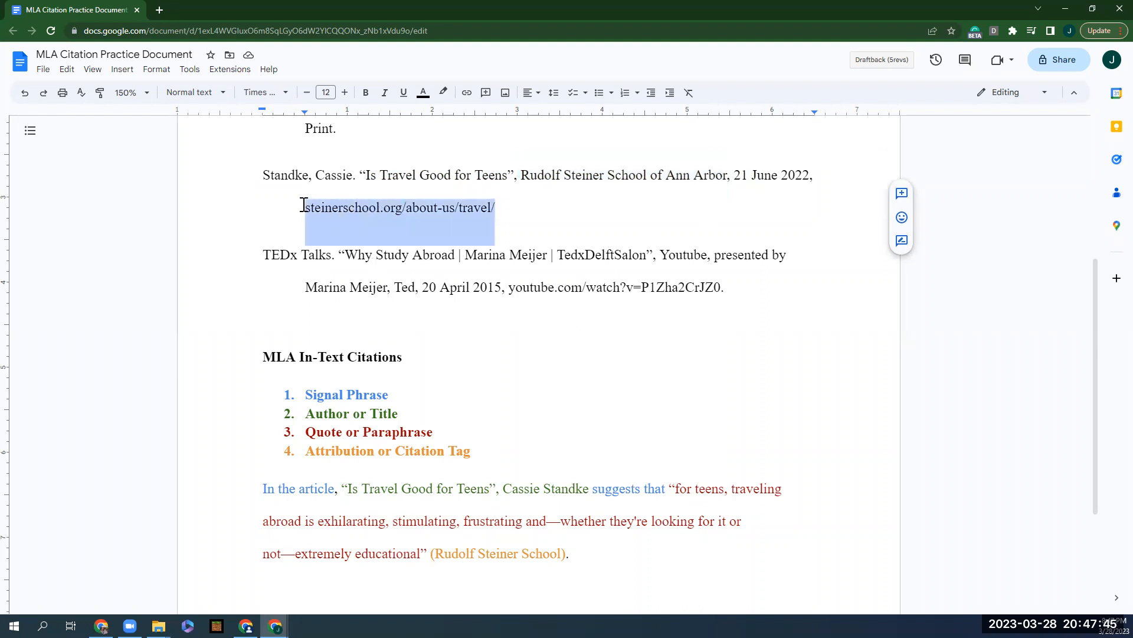
Step: Start a new line below the quote with "The benefits of traveling as a teenager are not a mystery to anyone," followed by the article author's surname
scroll(425, 255, down, 2)
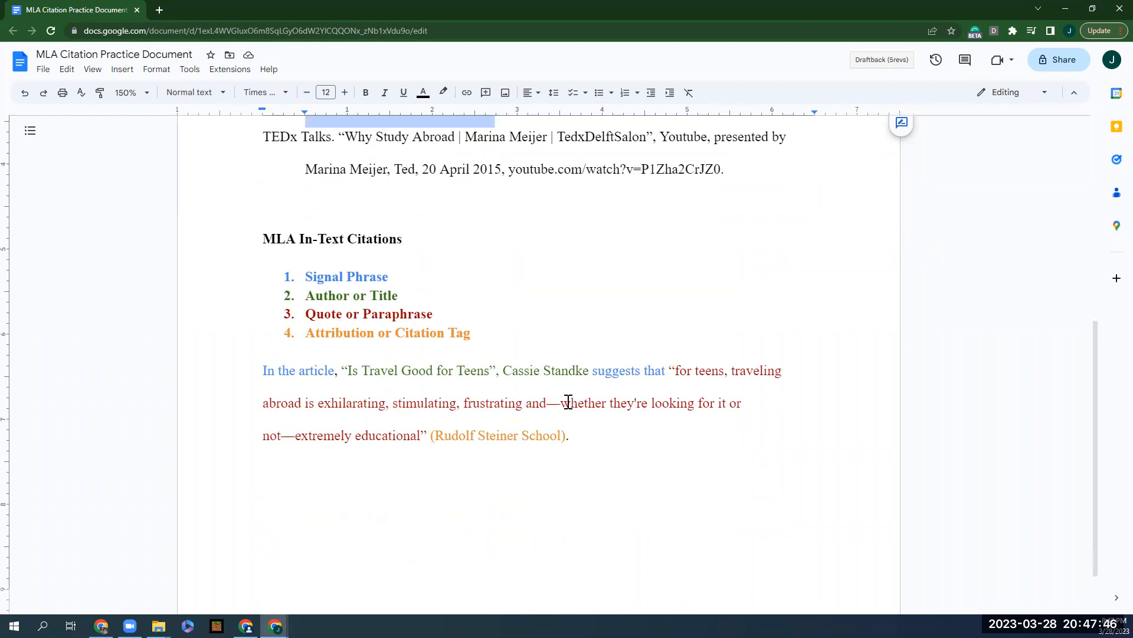
click(598, 466)
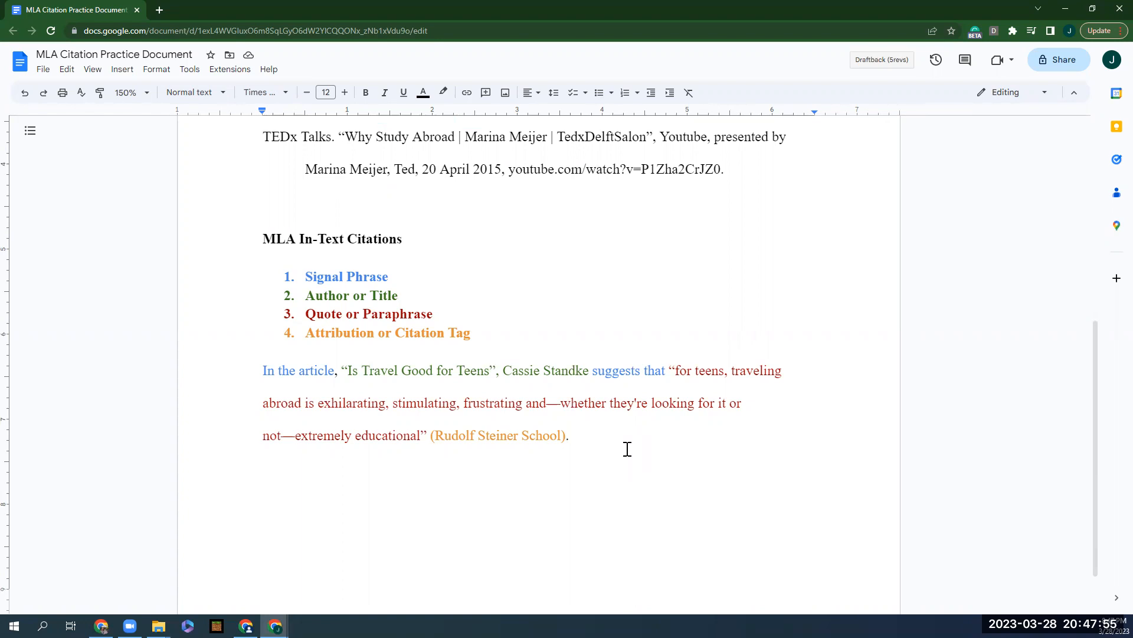
key(Return)
text(The benefits of traveling as a)
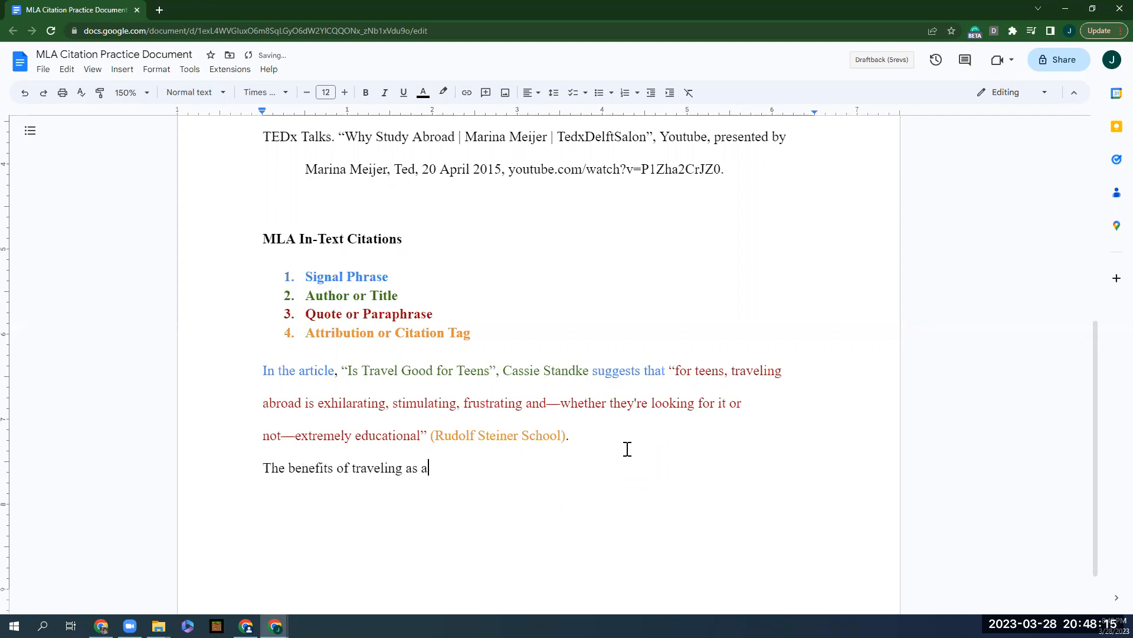
text( teean)
text(nager are)
text( not a myst)
text(ery t)
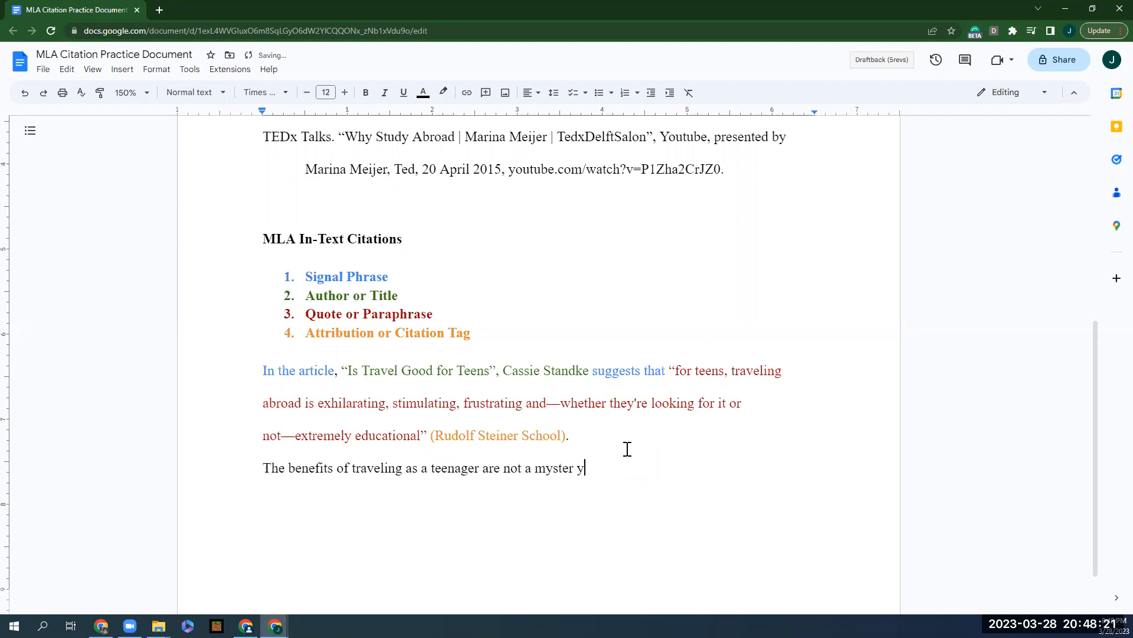
text(o anyone, Stanke)
key(BackSpace)
key(BackSpace)
text(d)
text(k)
Step: Continue the sentence after the surname with "in her article on traveling as teens, introduces the idea that"
text(e in her article on )
text(traveling as )
text(teen)
text(s, int)
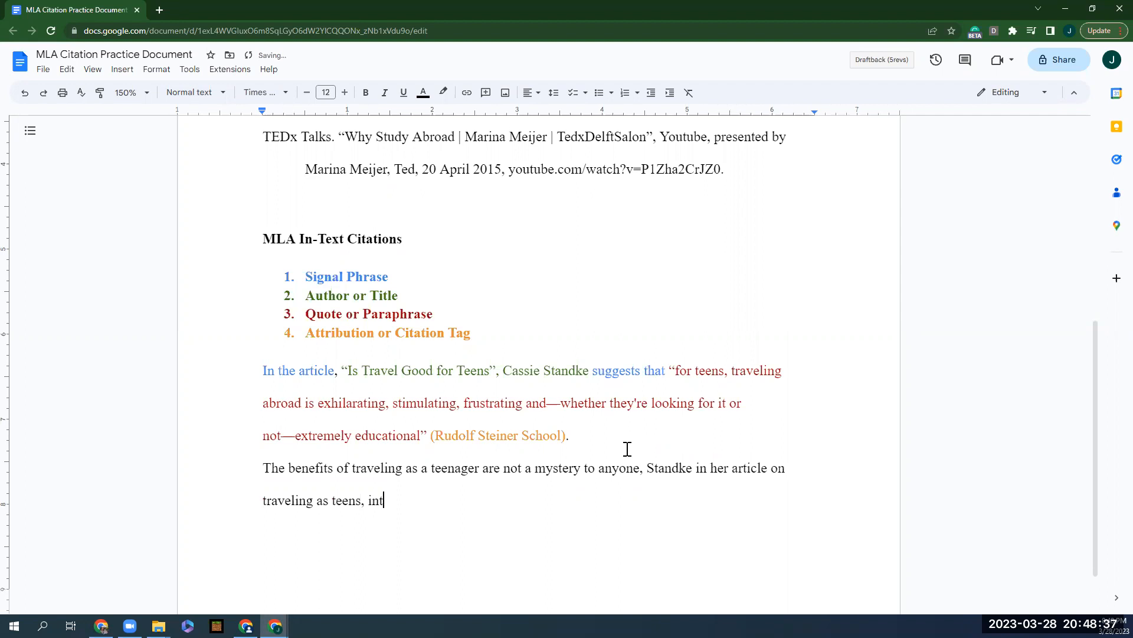
text(roduces the idea that )
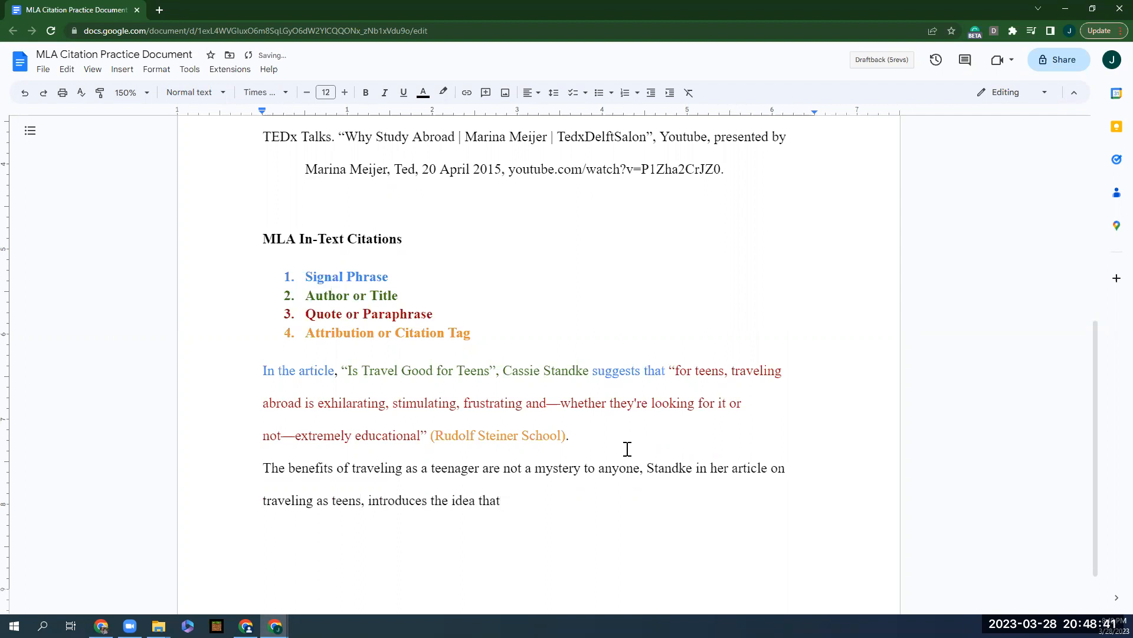
Step: Complete the paraphrase with "teens that travel abroad have exhilarating, stimulating, frustrating and often educational experiences."
text(f)
text(teens )
text(that travel abr)
text(oad have ex)
text(hil)
key(Tab)
text(, sti)
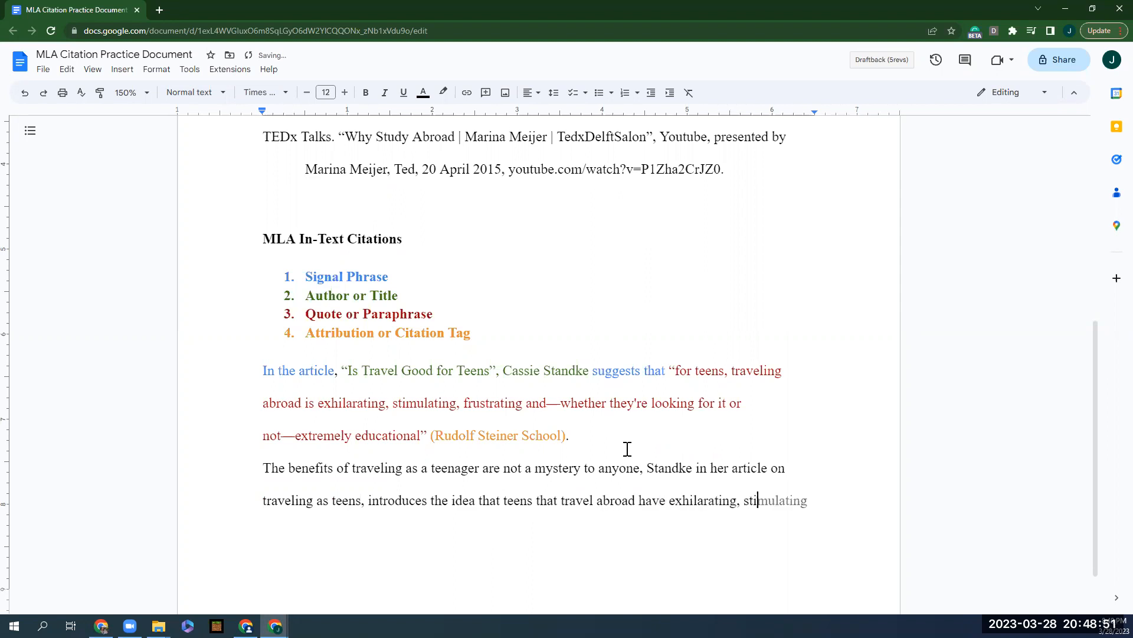
text(millating, frustratino)
key(BackSpace)
key(BackSpace)
text(ng and often)
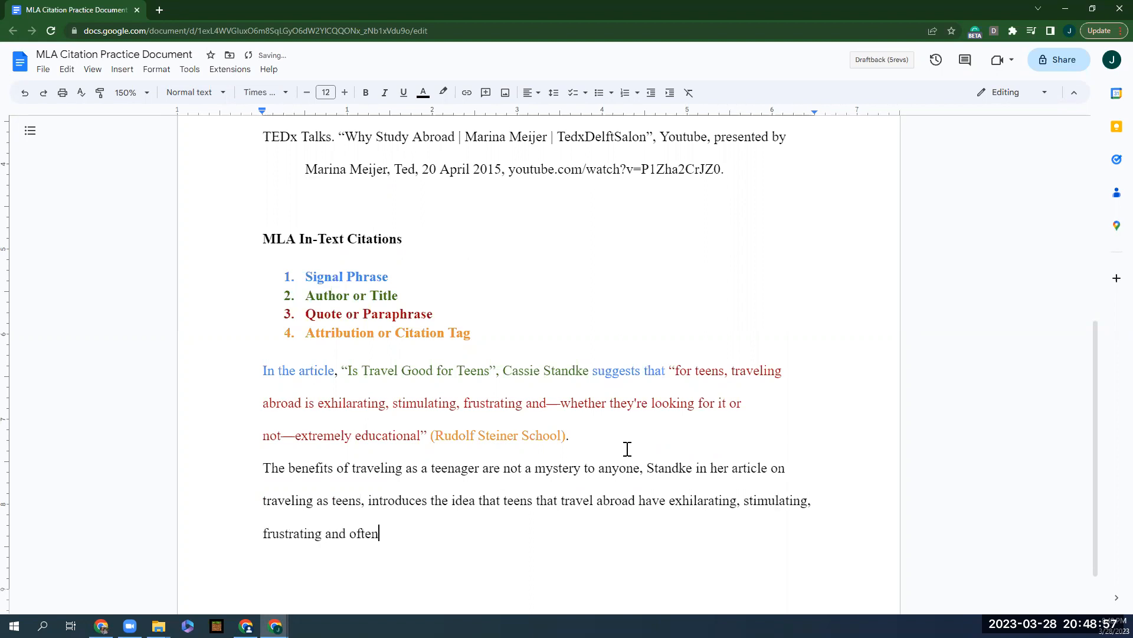
text( ed)
key(Tab)
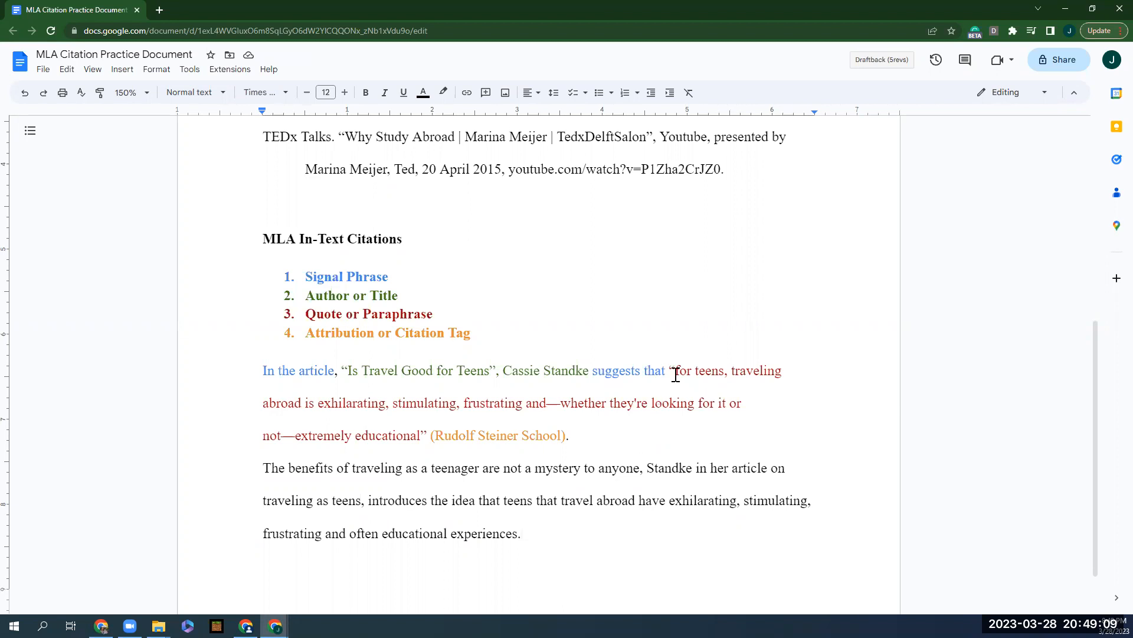
Step: Colour the author's surname in the paraphrase dark green to match the Author or Title label
drag(673, 369, 430, 435)
click(514, 534)
drag(648, 469, 696, 474)
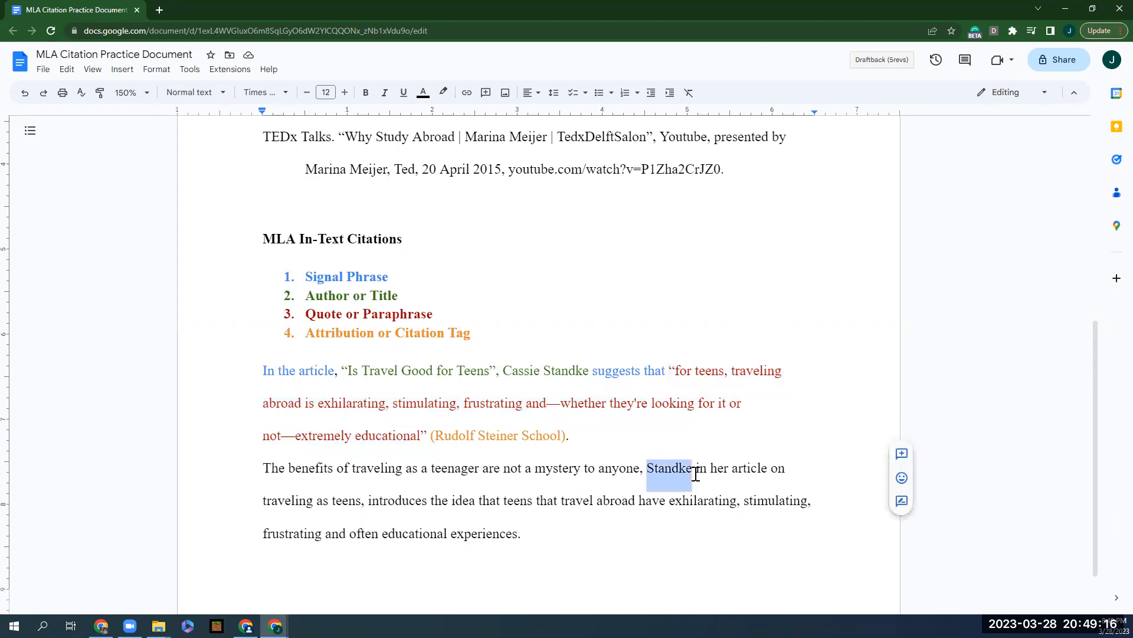
click(422, 93)
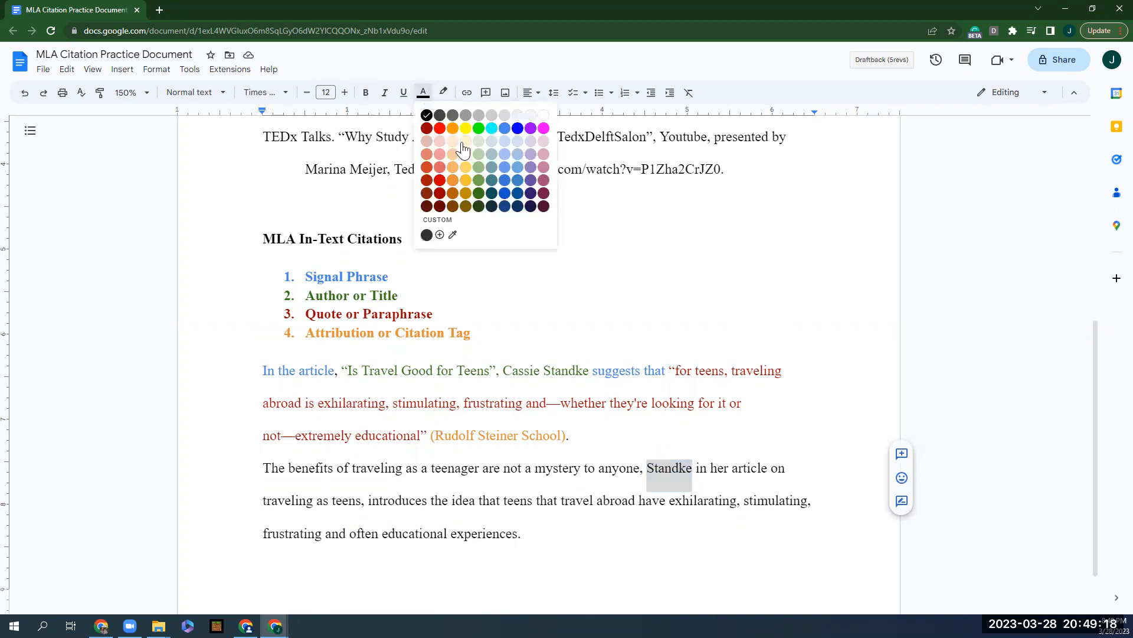
click(479, 195)
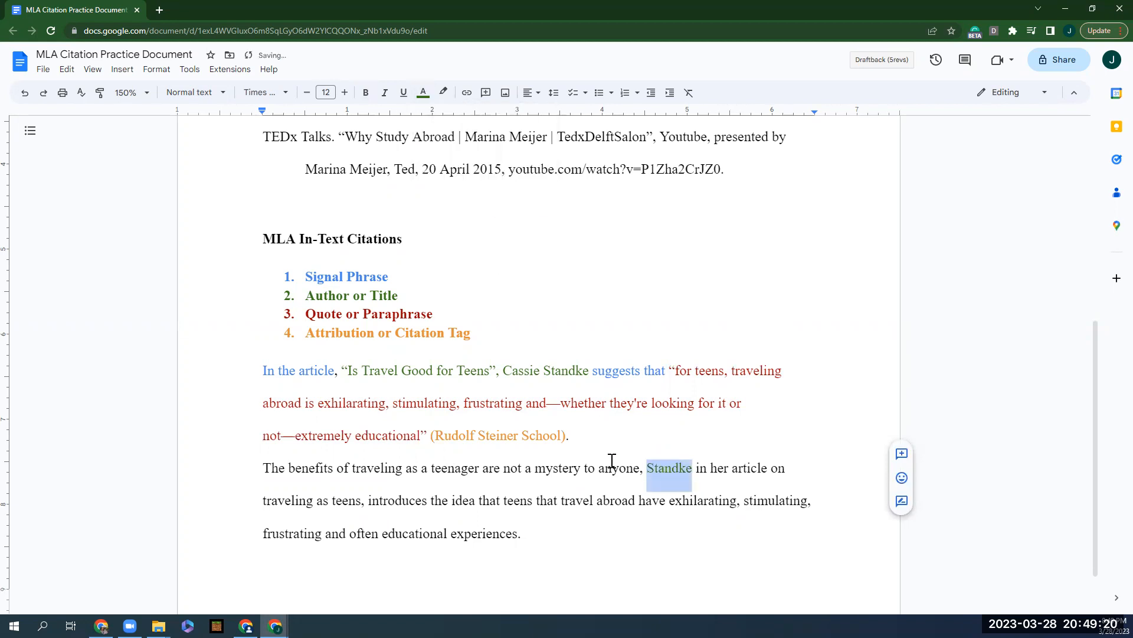
Step: Insert the citation tag (“Is Travel Good for Teens”) before the paraphrase's final period, consulting the works cited template for which element to use
click(611, 529)
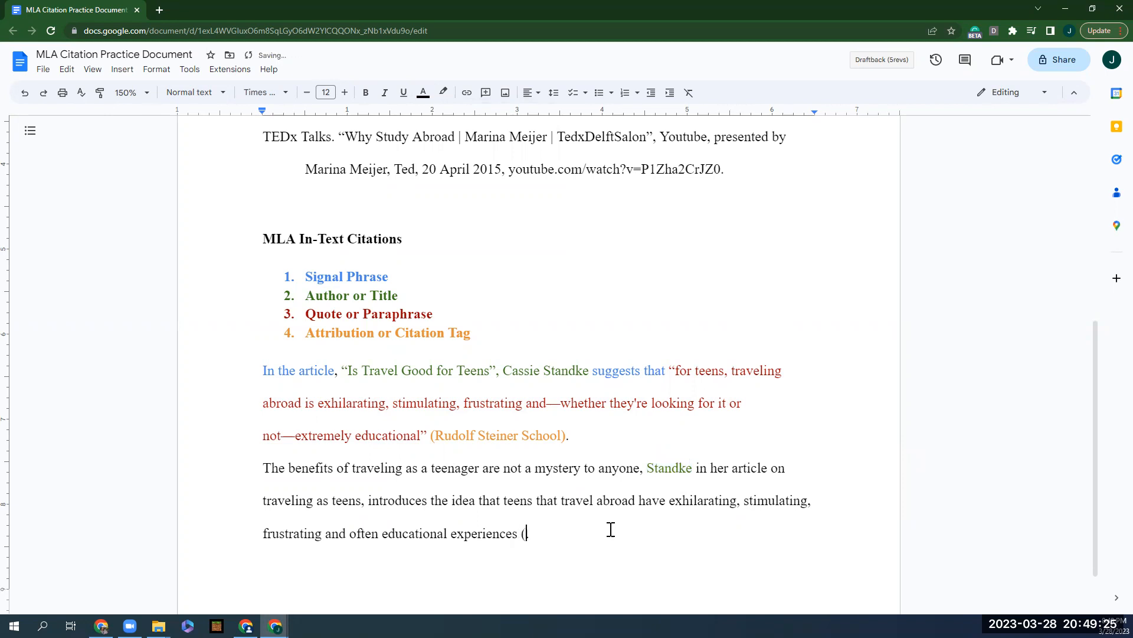
scroll(424, 266, up, 7)
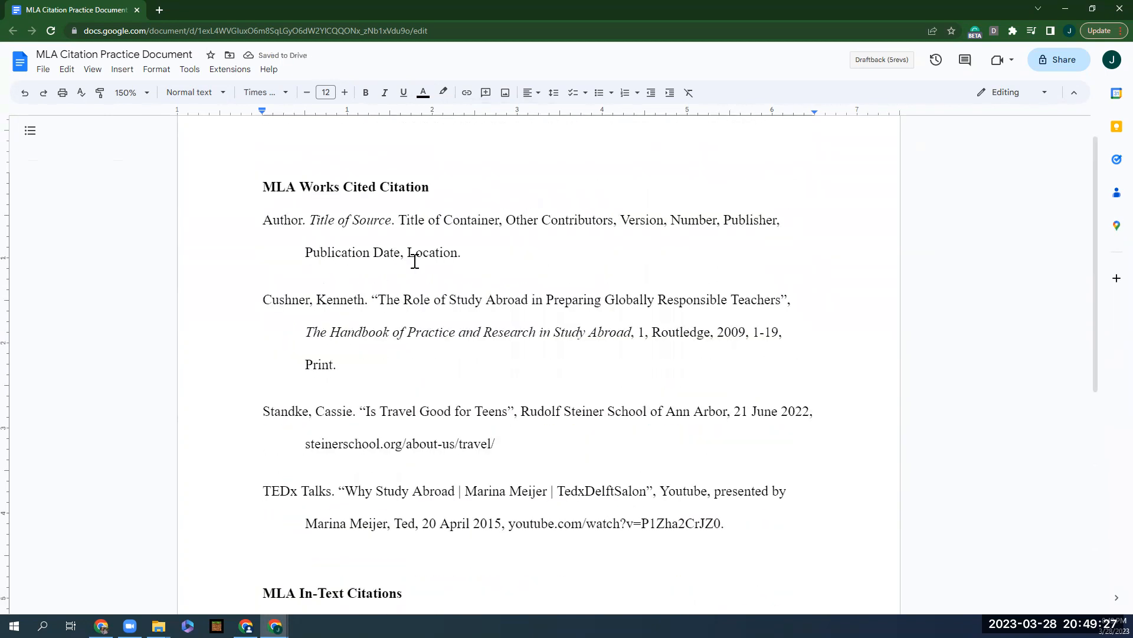
click(348, 254)
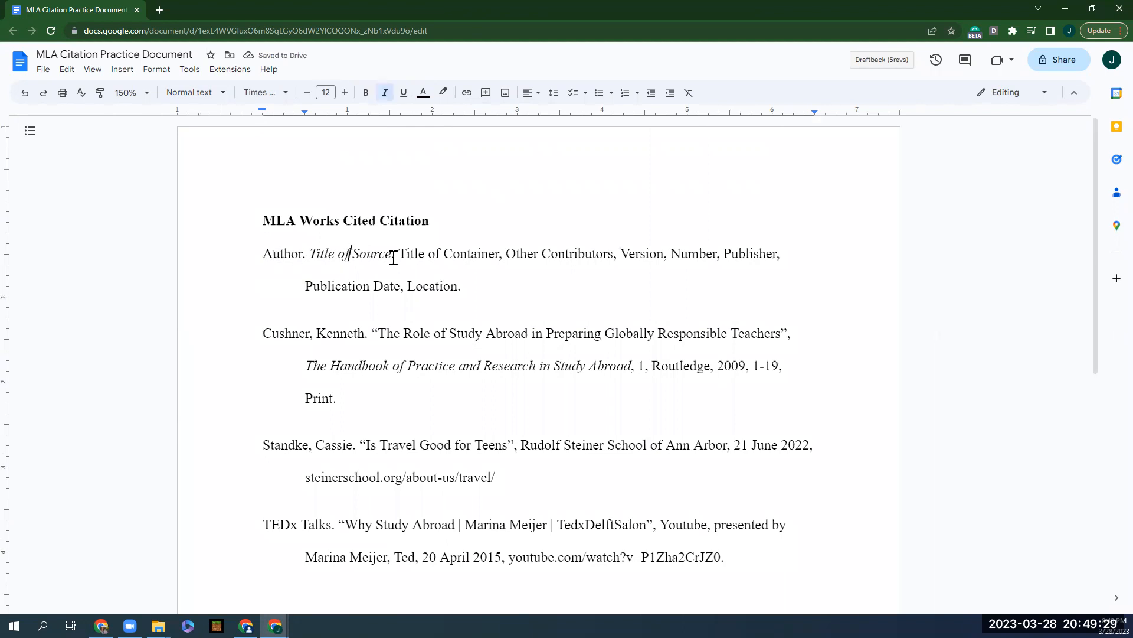
click(424, 261)
click(290, 258)
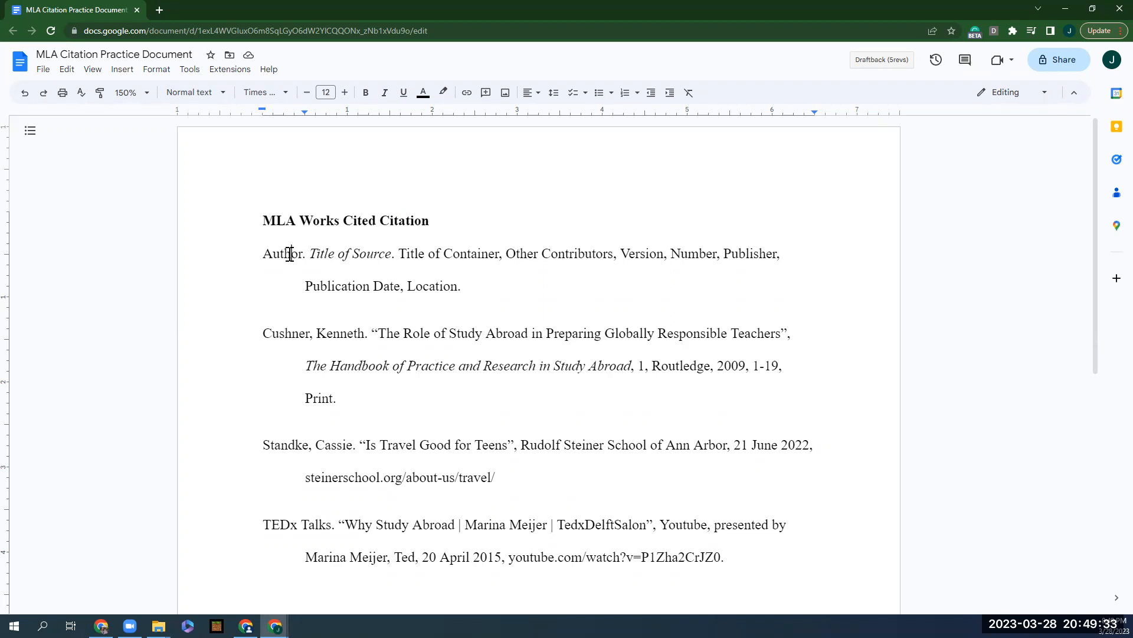
click(369, 253)
click(446, 254)
click(352, 254)
scroll(518, 408, down, 8)
click(526, 466)
text(")
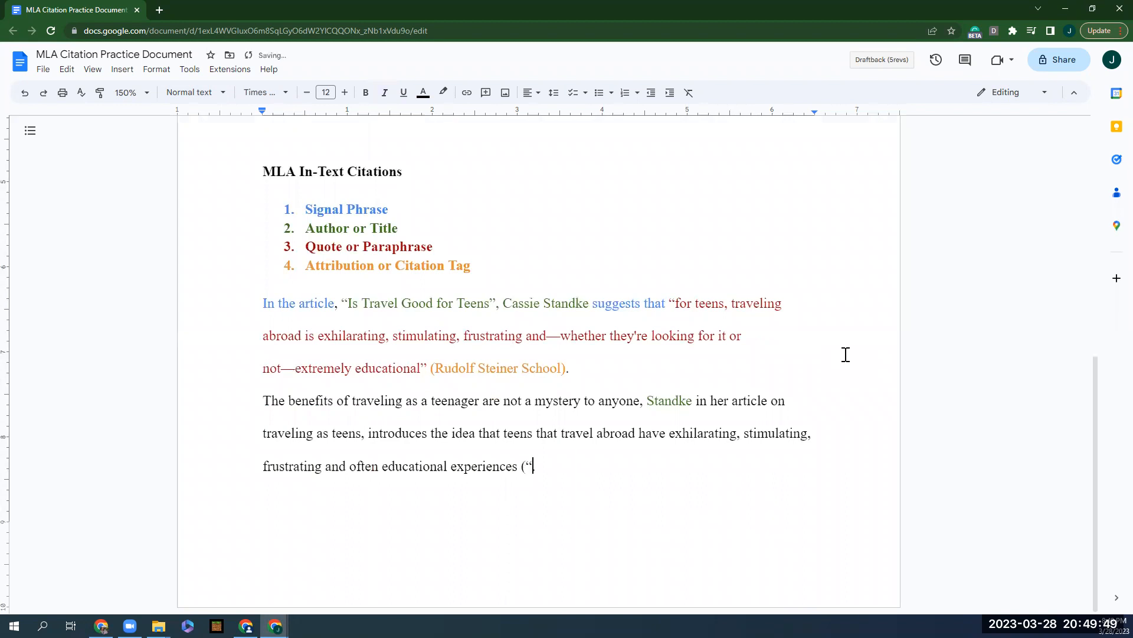
text(Is Travel Good for Te)
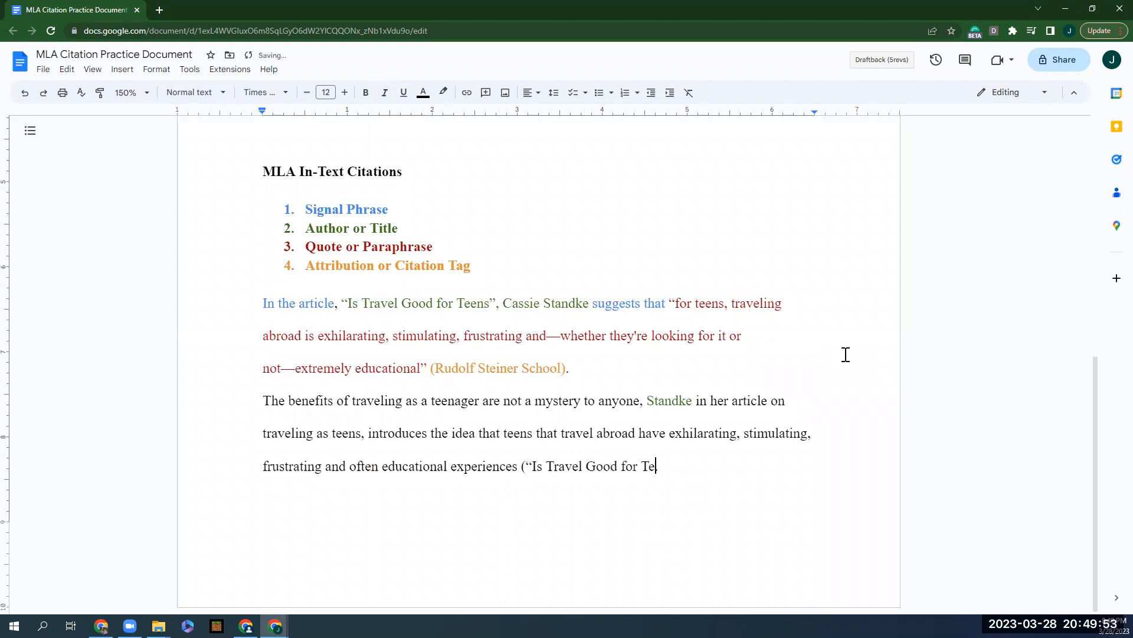
text(ens")
Step: Colour "The benefits of traveling as a teenager are not a mystery to anyone," and "in her article on traveling as teens," cornflower blue
drag(263, 401, 644, 402)
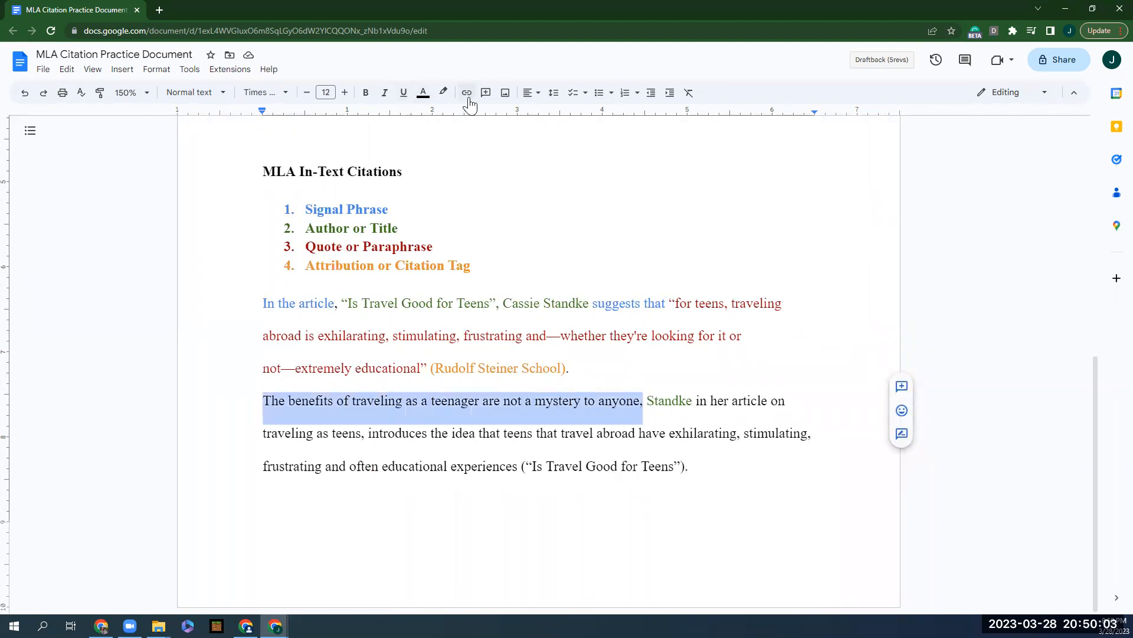
click(423, 93)
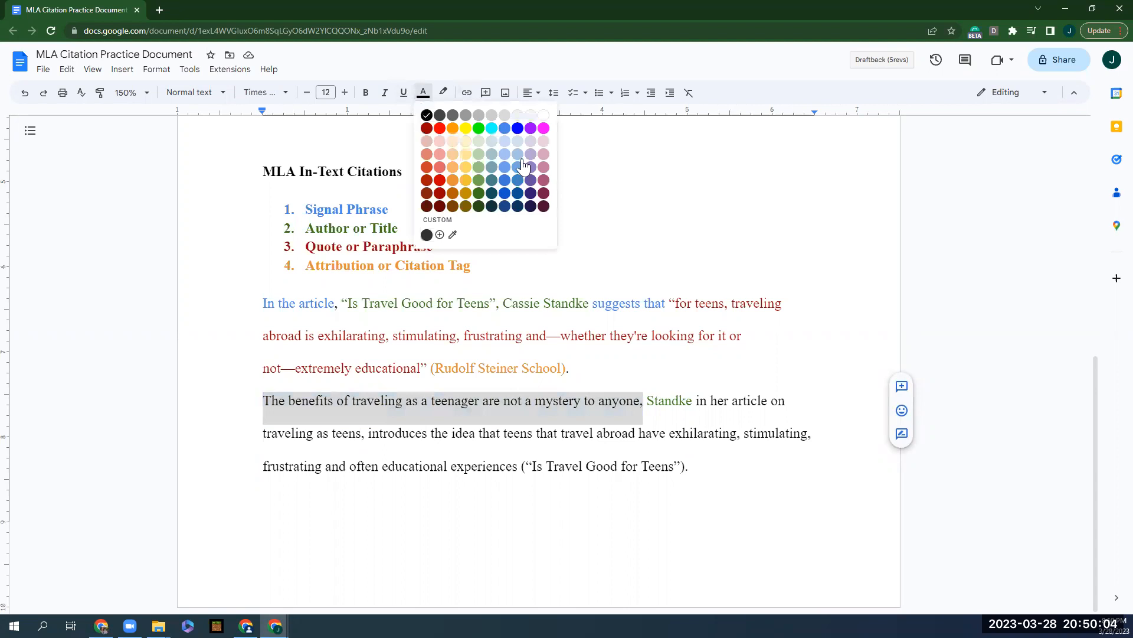
click(507, 130)
click(699, 401)
drag(699, 401, 366, 436)
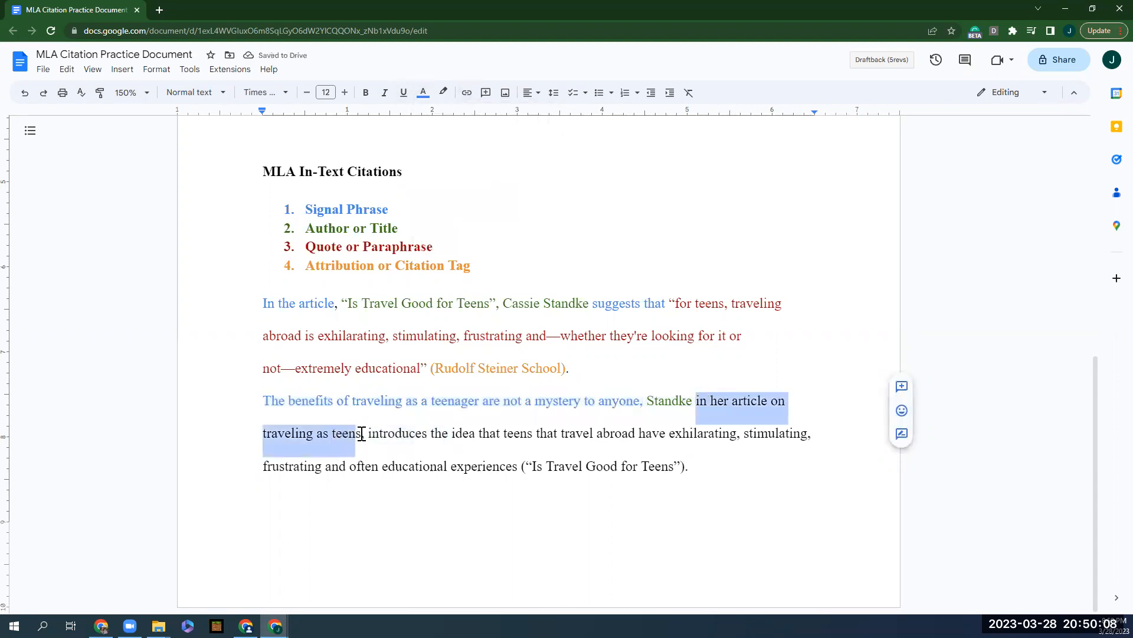
click(422, 92)
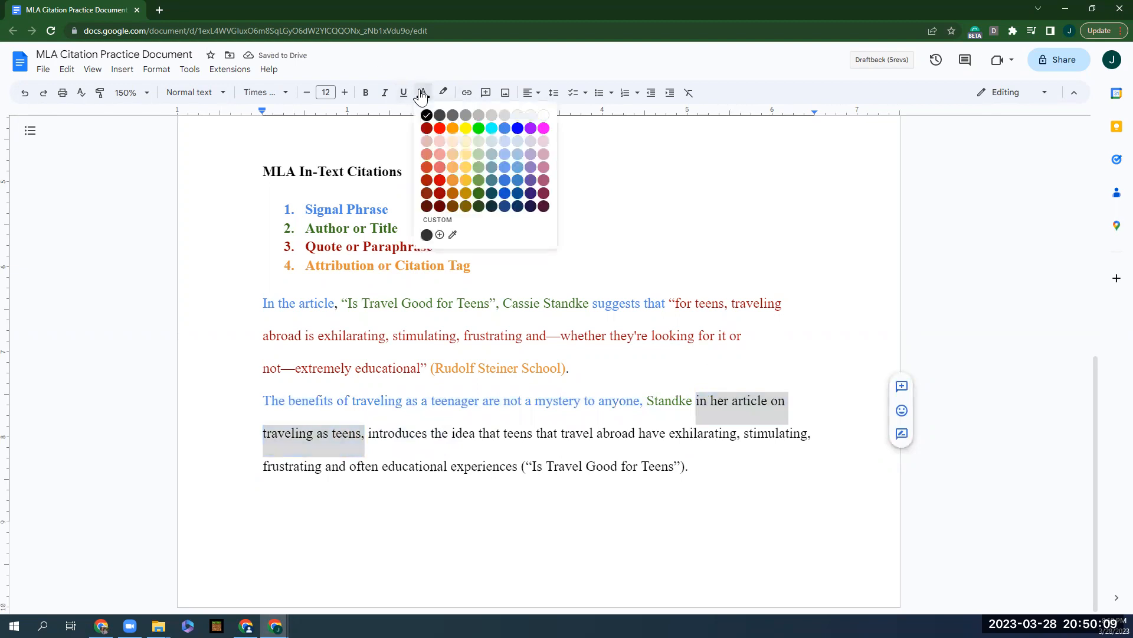
click(507, 128)
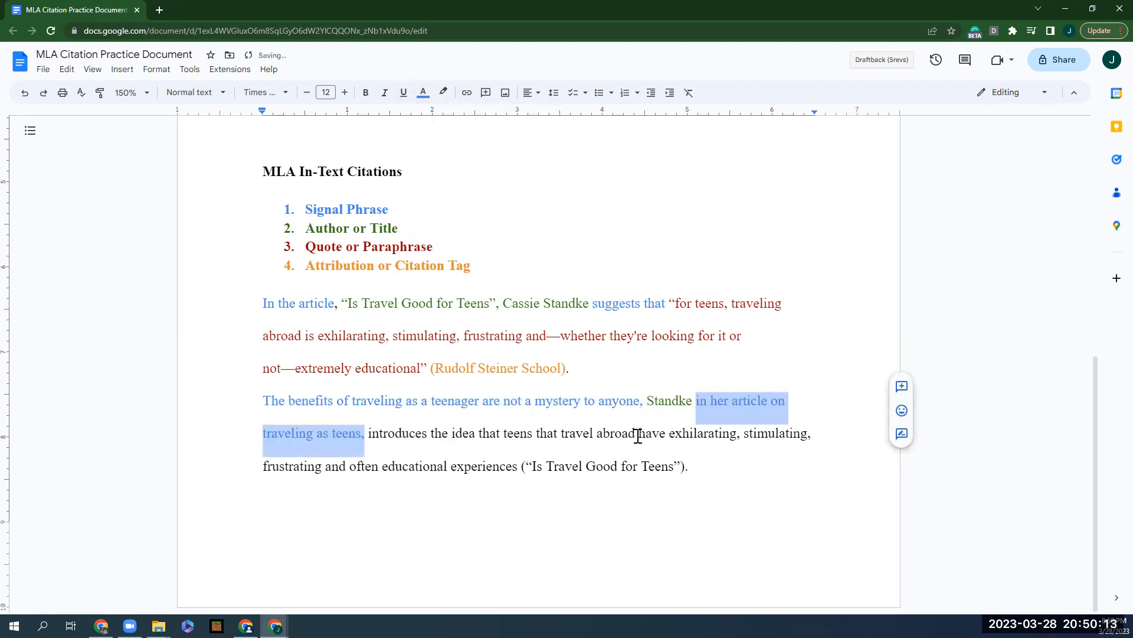
Step: Colour the paraphrased text from "that teens that travel abroad" through "educational experiences" dark red
click(375, 434)
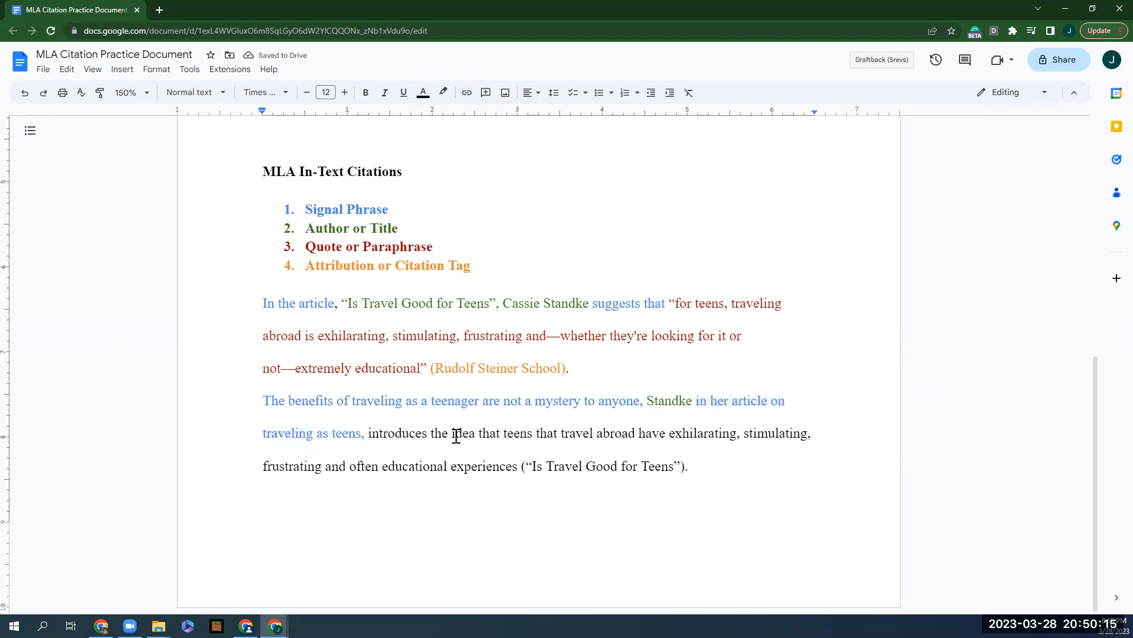
drag(479, 434, 521, 470)
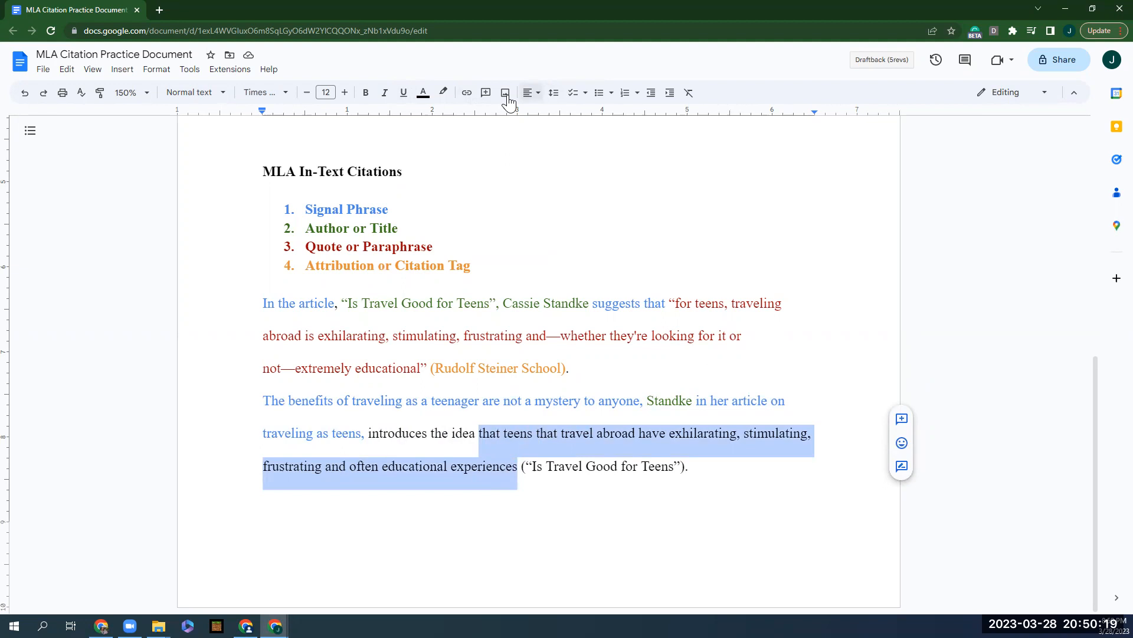
click(423, 93)
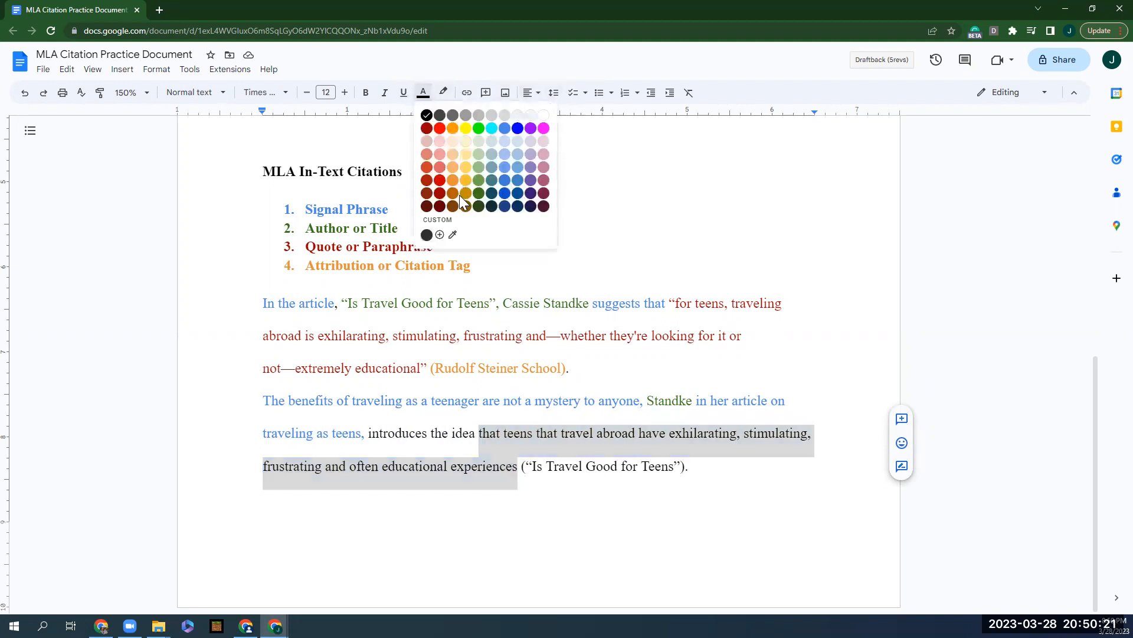
click(440, 193)
Step: Colour the citation tag (“Is Travel Good for Teens”) orange, leaving the closing period out of the selection
click(526, 470)
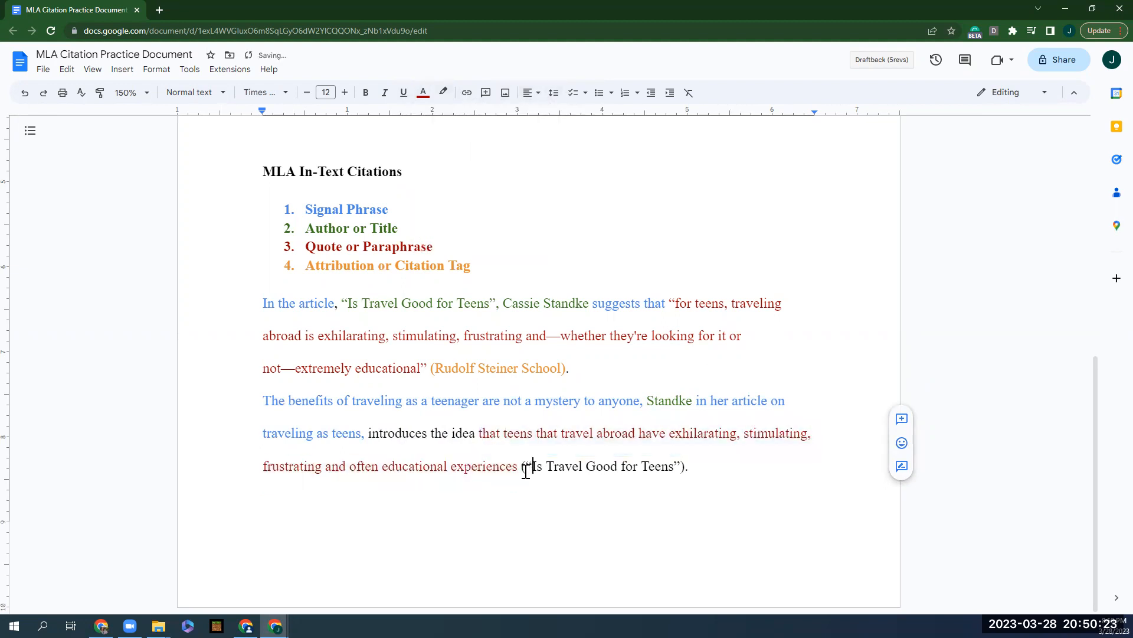
drag(522, 470, 686, 472)
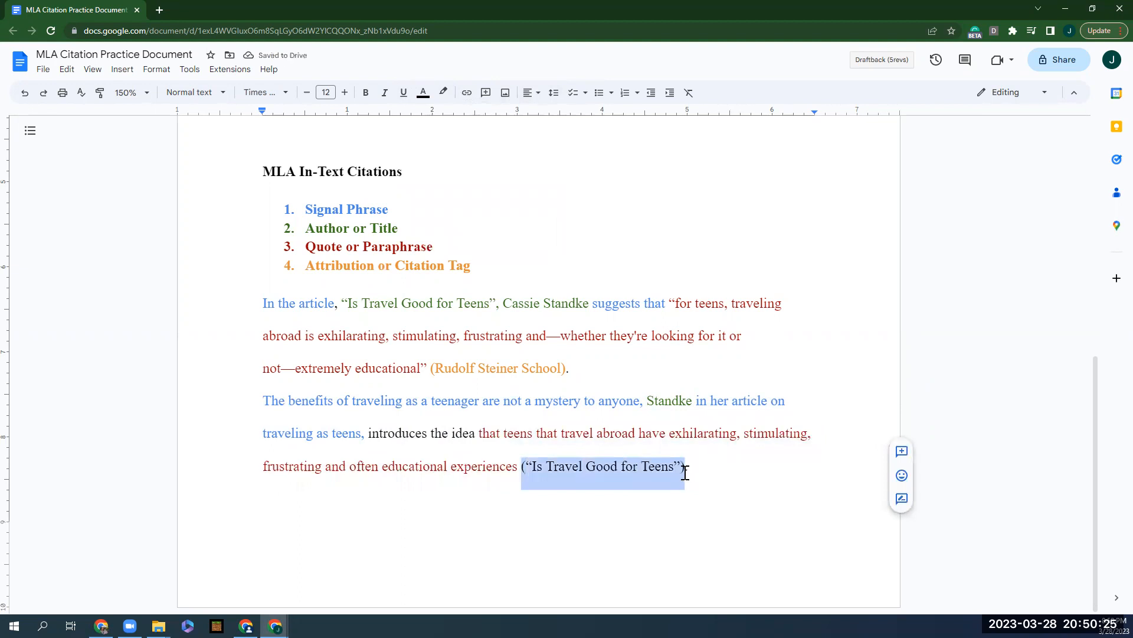
click(423, 93)
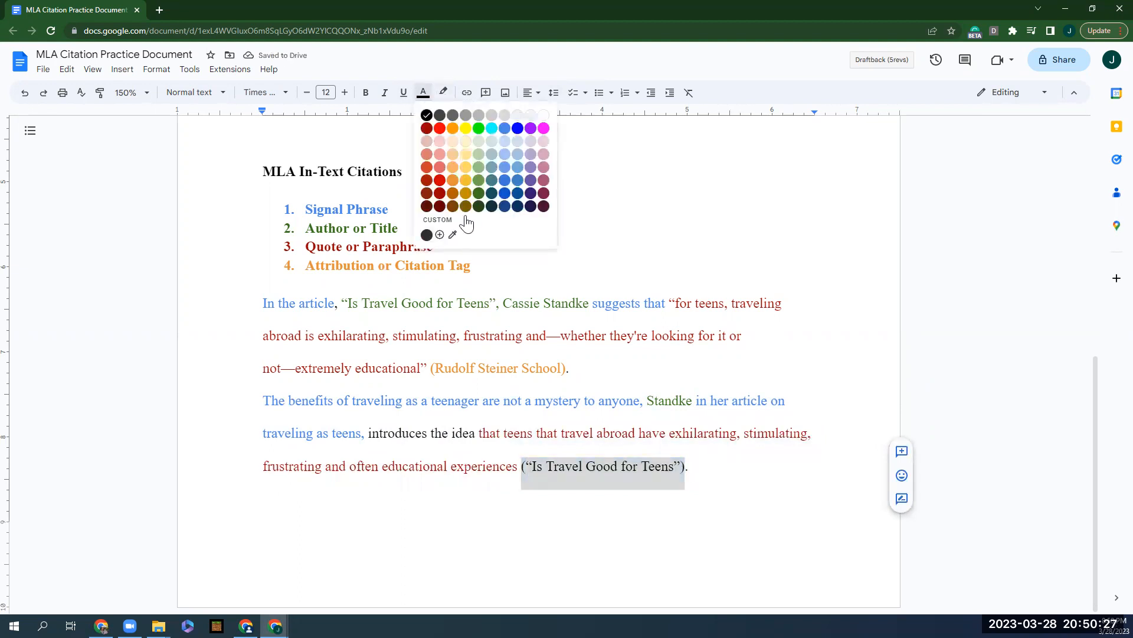
click(453, 180)
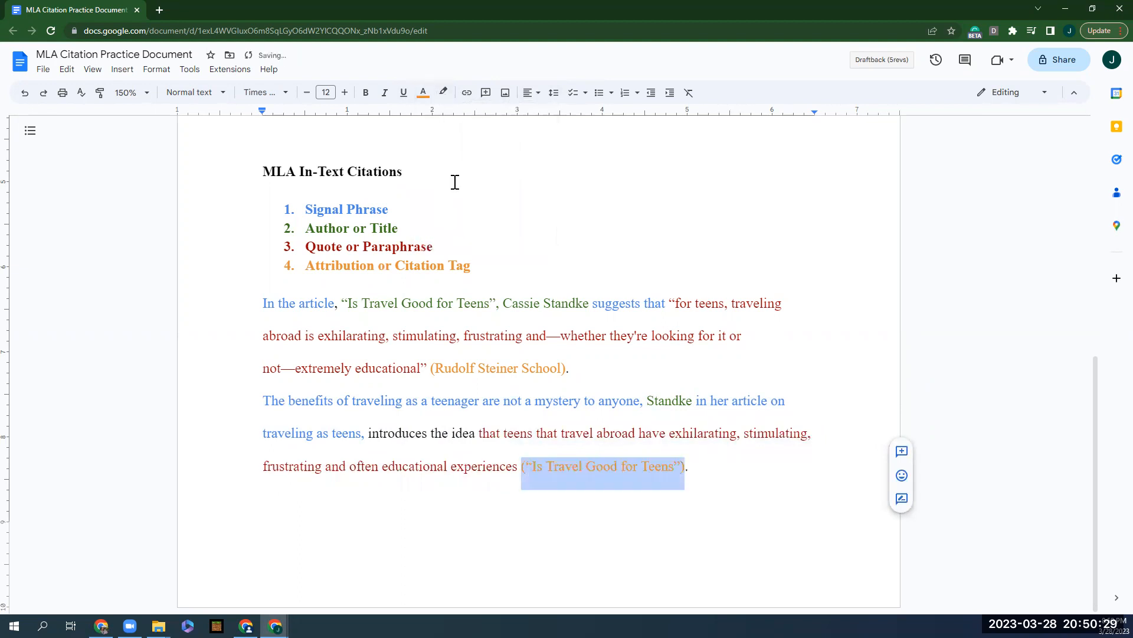
Step: Colour "introduces the idea" in the paraphrase the same blue as the signal phrase
drag(478, 434, 368, 433)
click(423, 92)
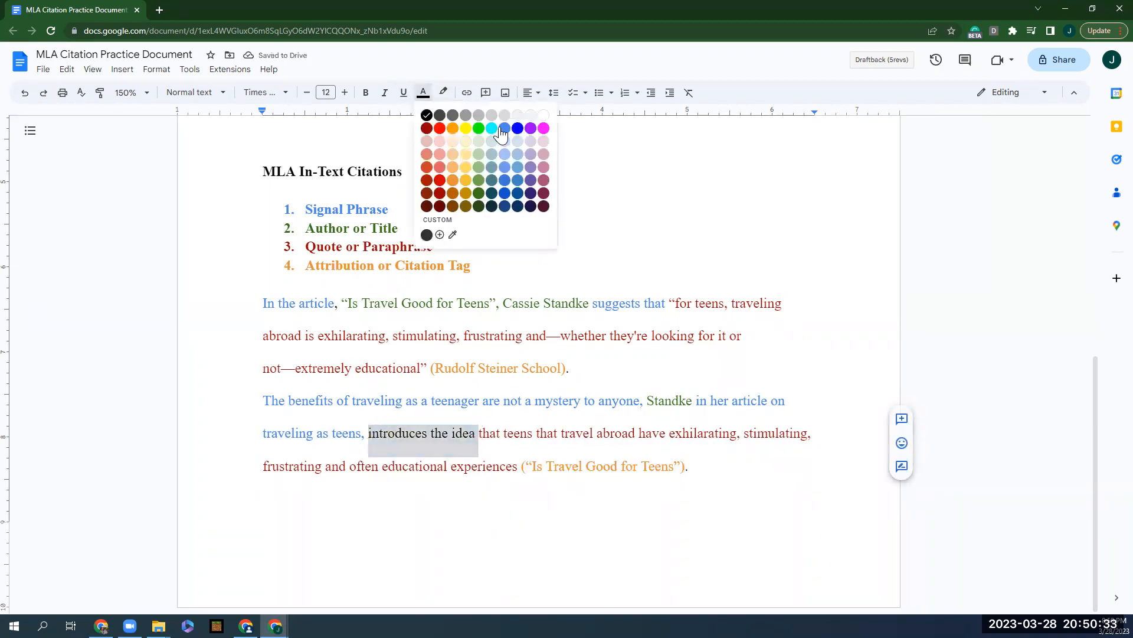
click(497, 132)
click(542, 355)
drag(257, 400, 638, 402)
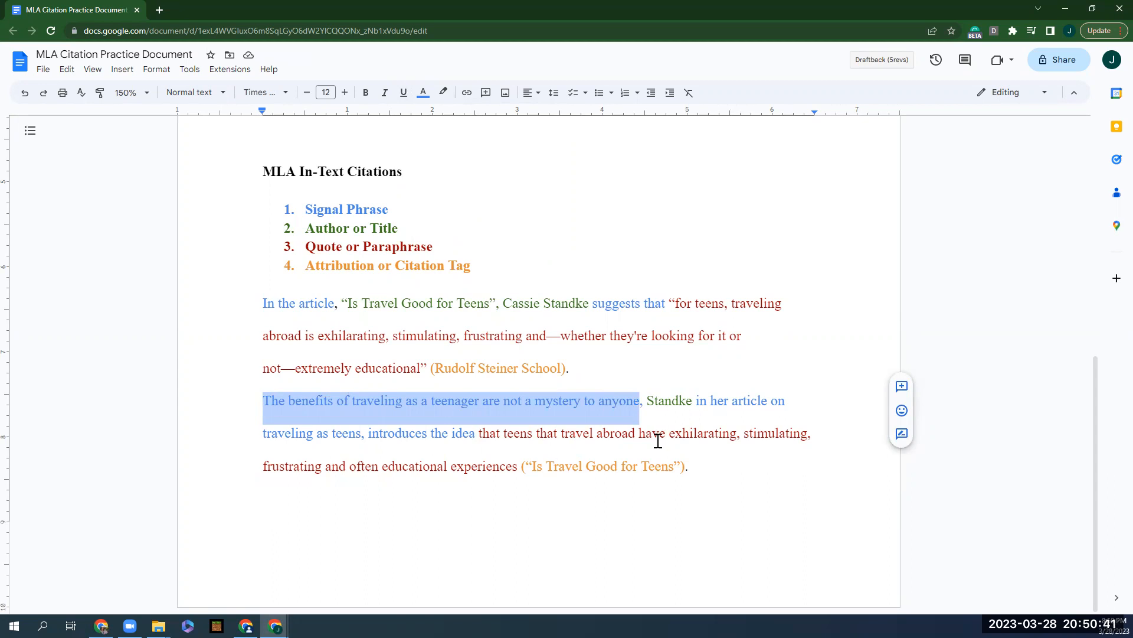
click(735, 471)
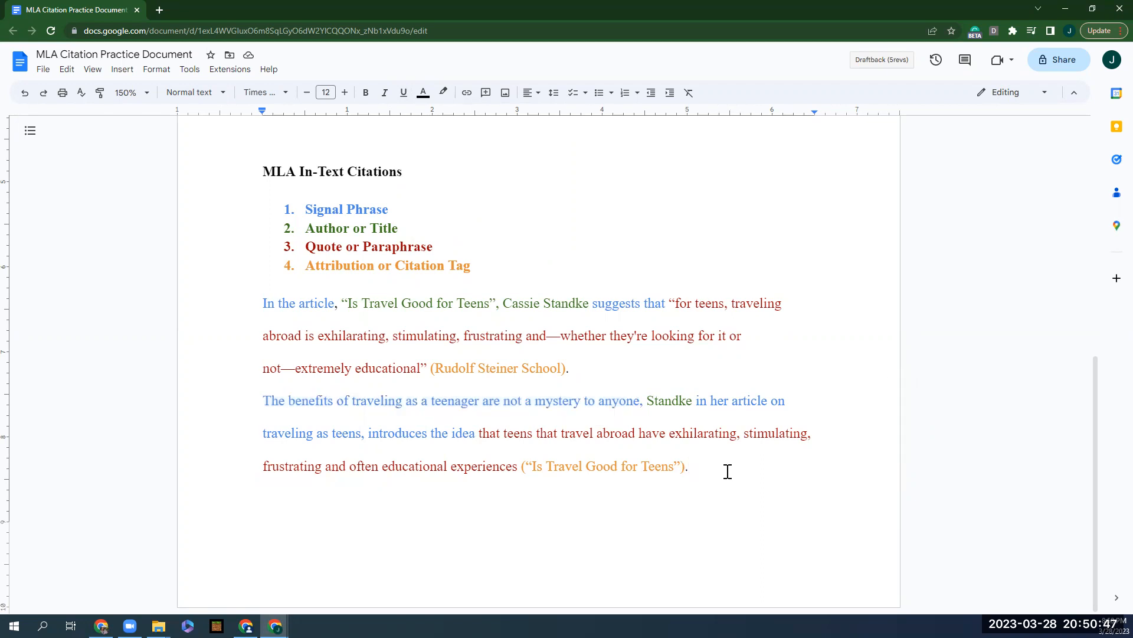
drag(294, 367, 418, 369)
drag(518, 470, 395, 467)
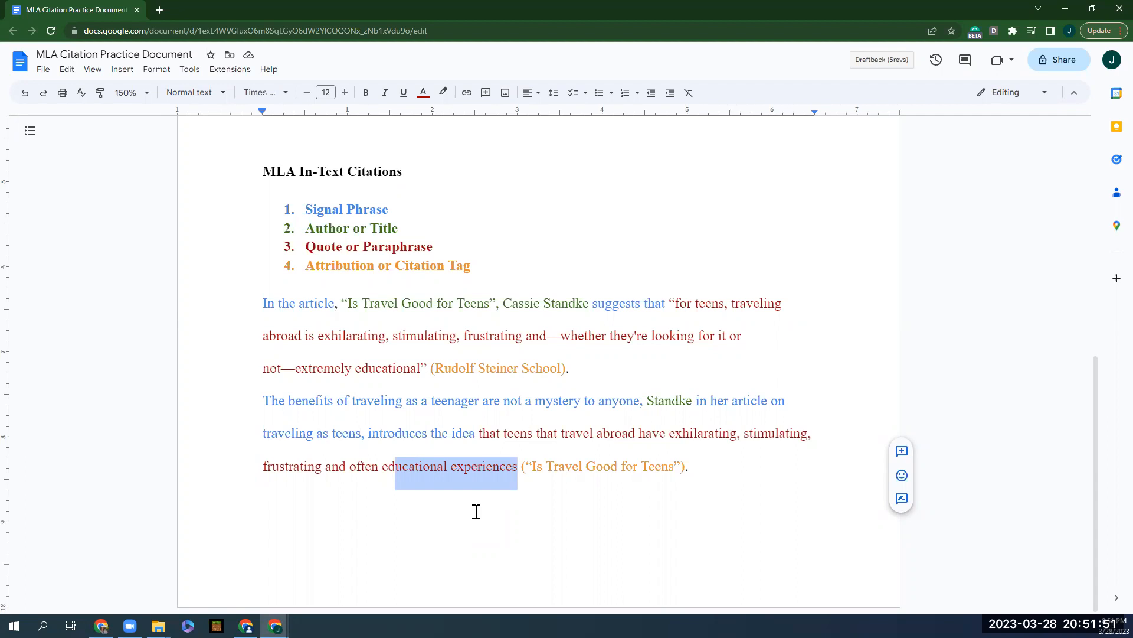
Step: Add two blank lines below the end of the paraphrase
click(738, 466)
key(Return)
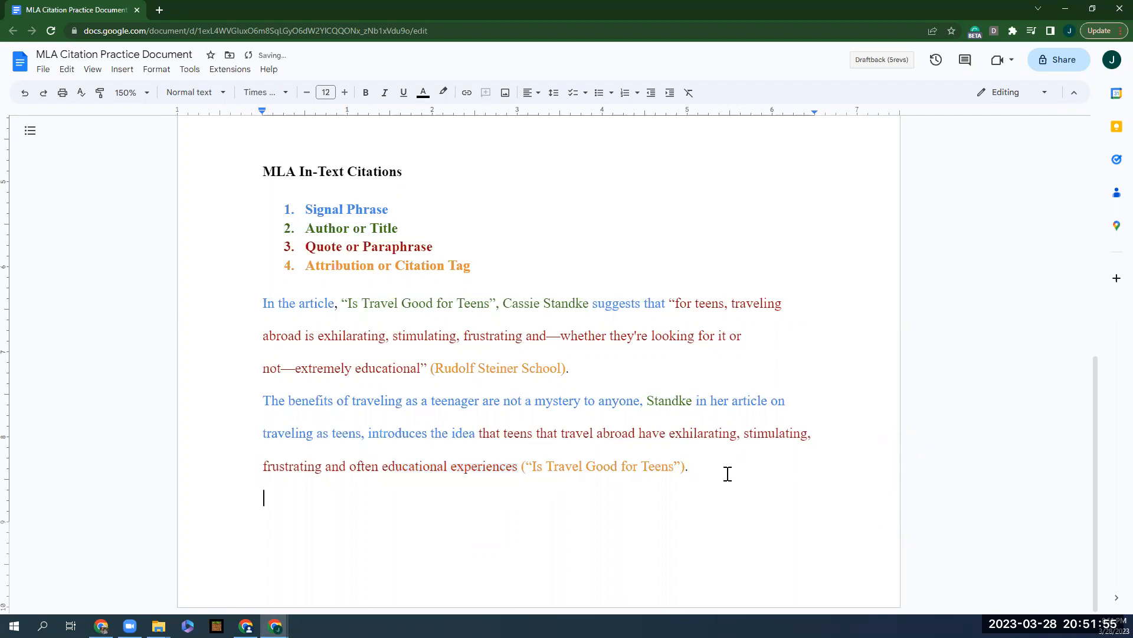
key(Return)
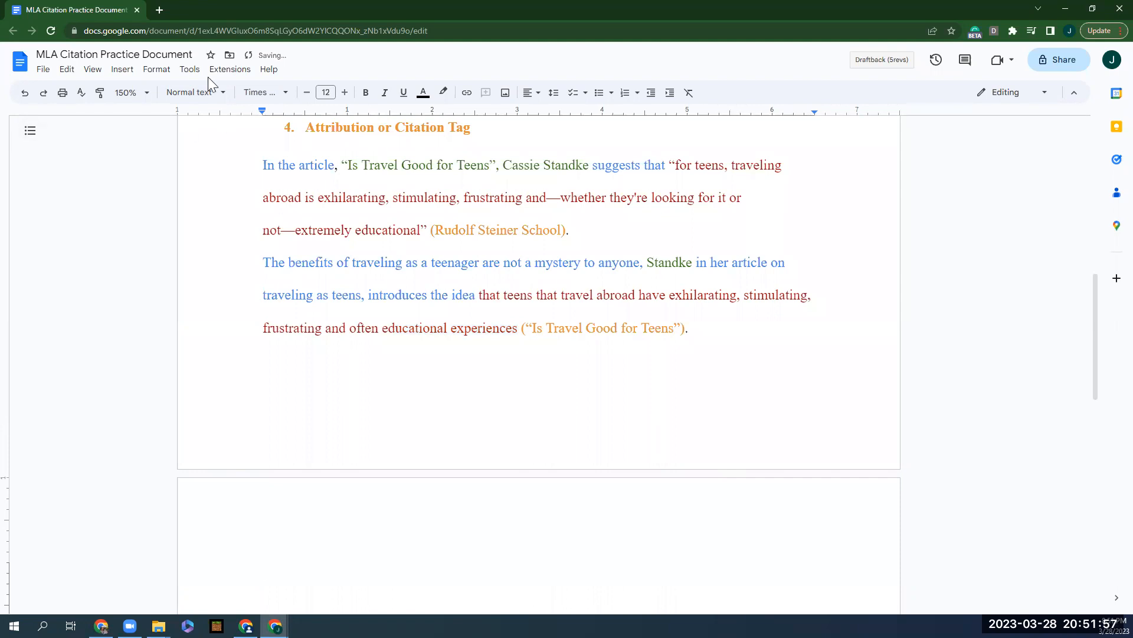
Step: Check the citation style and source options in the Citations tool, and close it
click(190, 69)
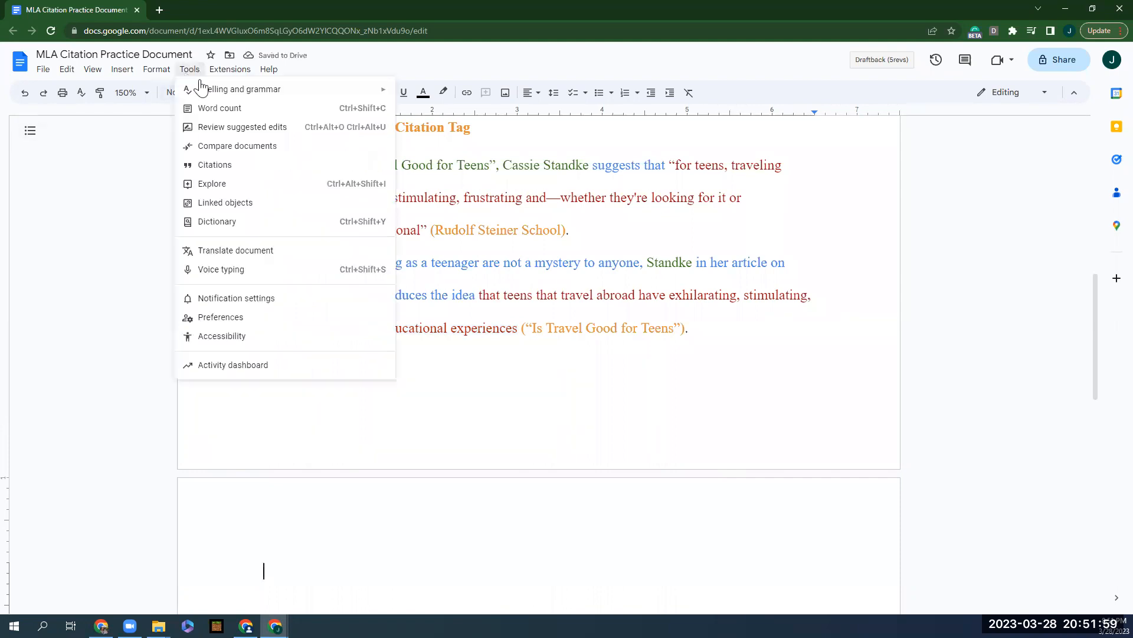
click(229, 165)
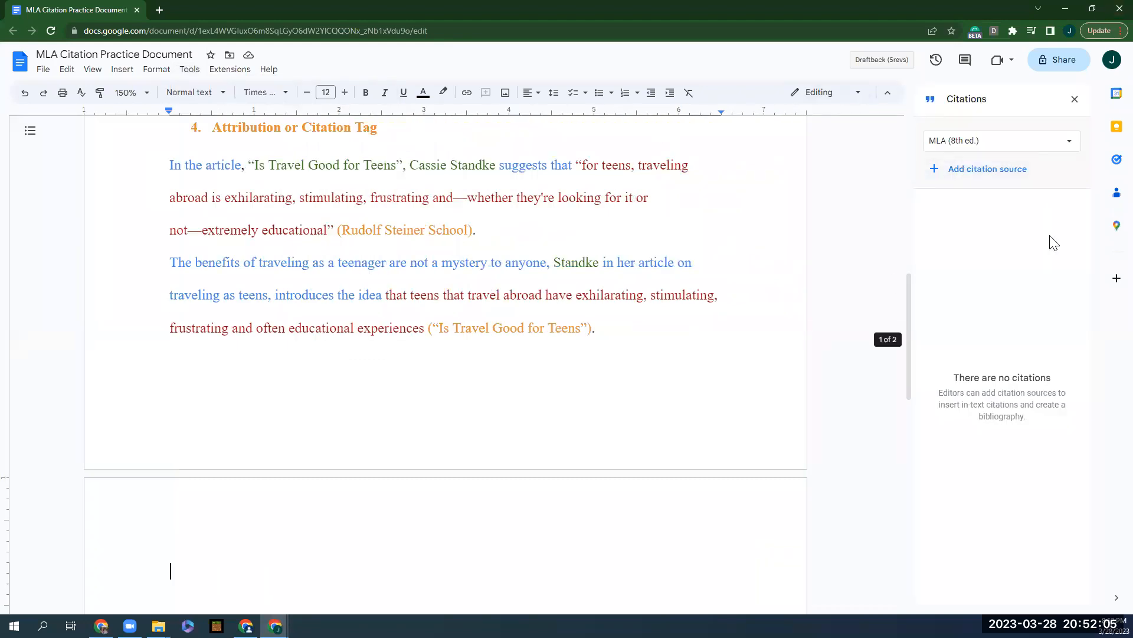
click(1076, 98)
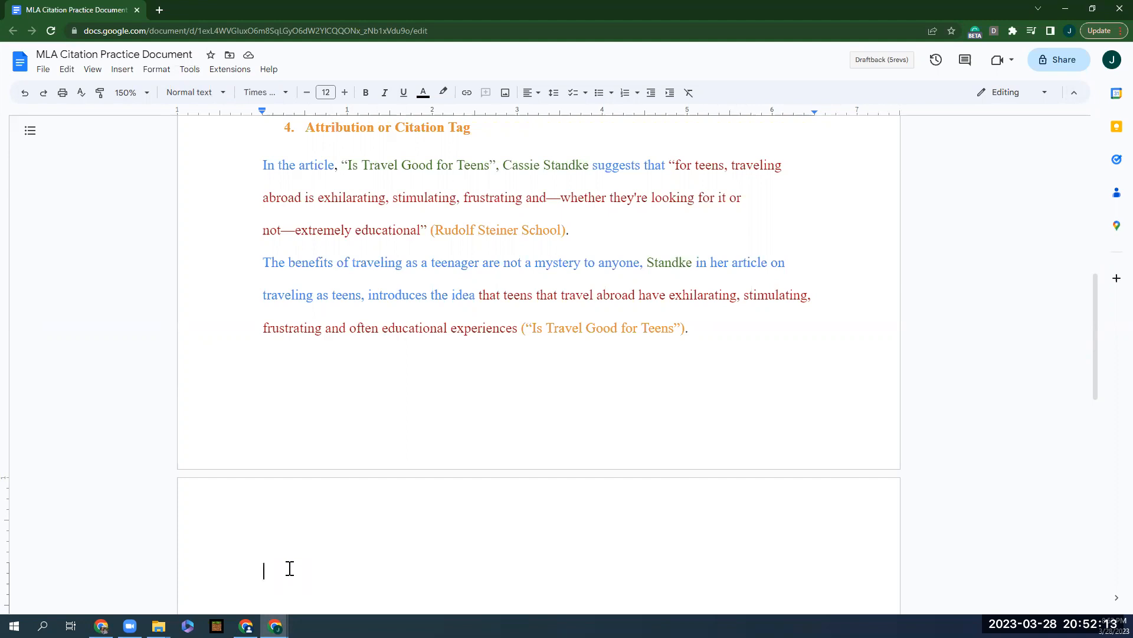
Step: Review the works cited entries and the four in-text citation elements, from Signal Phrase to Attribution or Citation Tag
scroll(290, 568, up, 10)
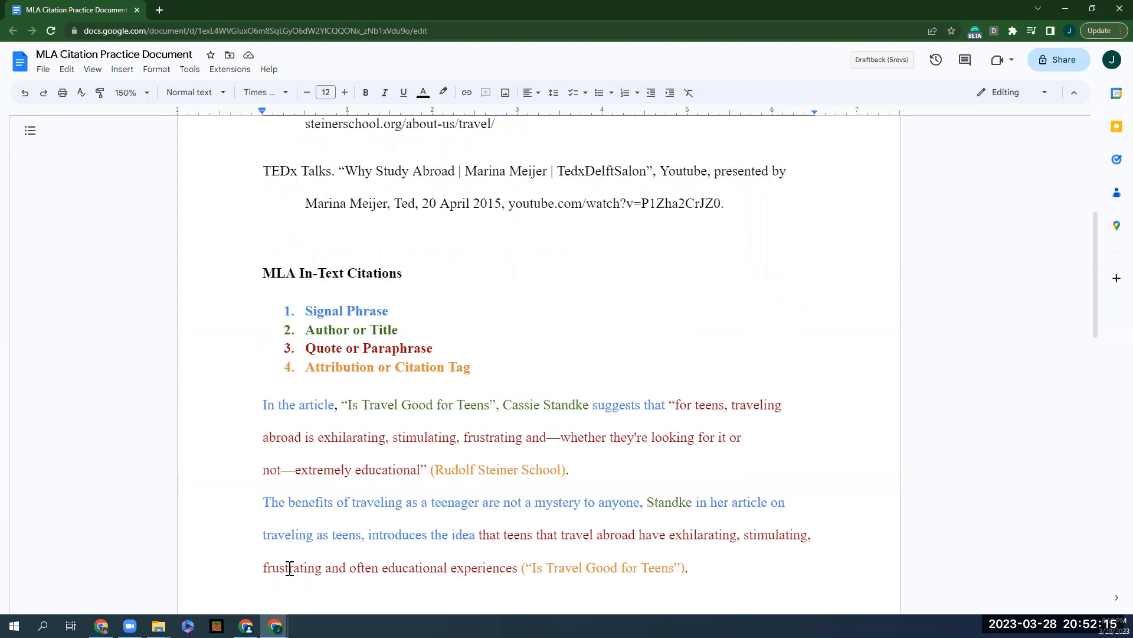
drag(263, 220, 271, 221)
click(270, 221)
scroll(311, 241, down, 2)
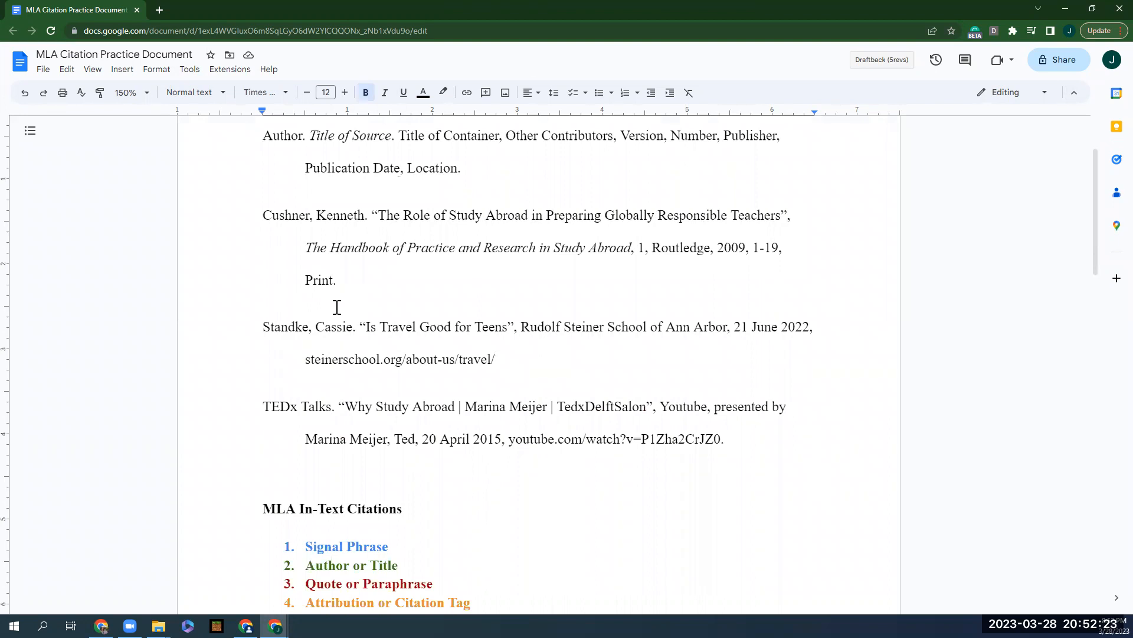
scroll(271, 425, down, 5)
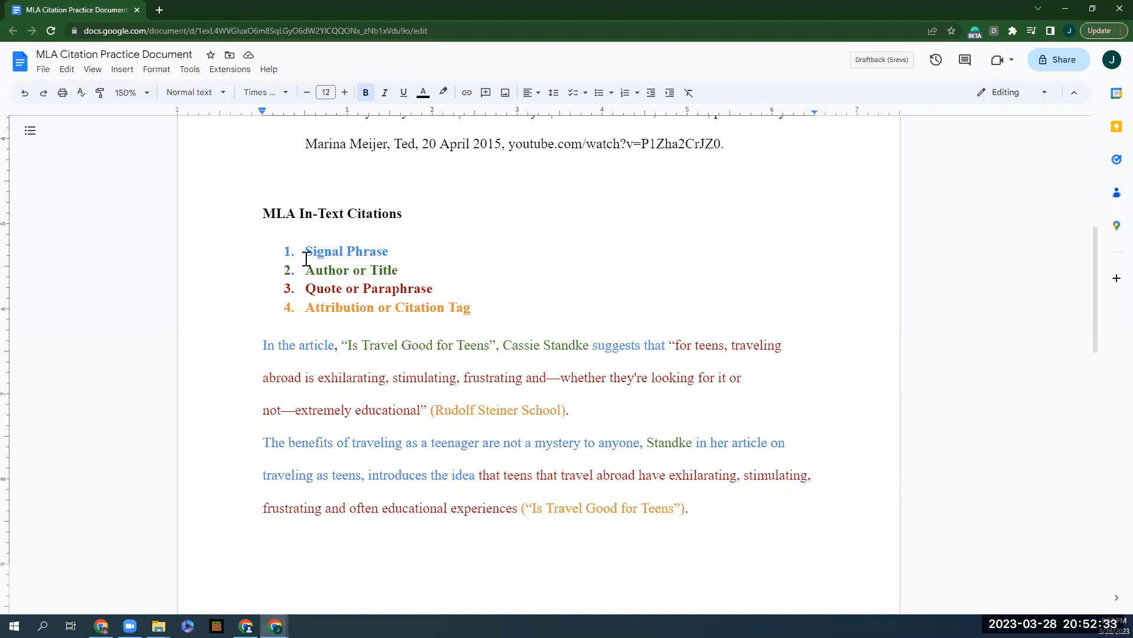
drag(306, 249, 390, 250)
drag(315, 270, 403, 271)
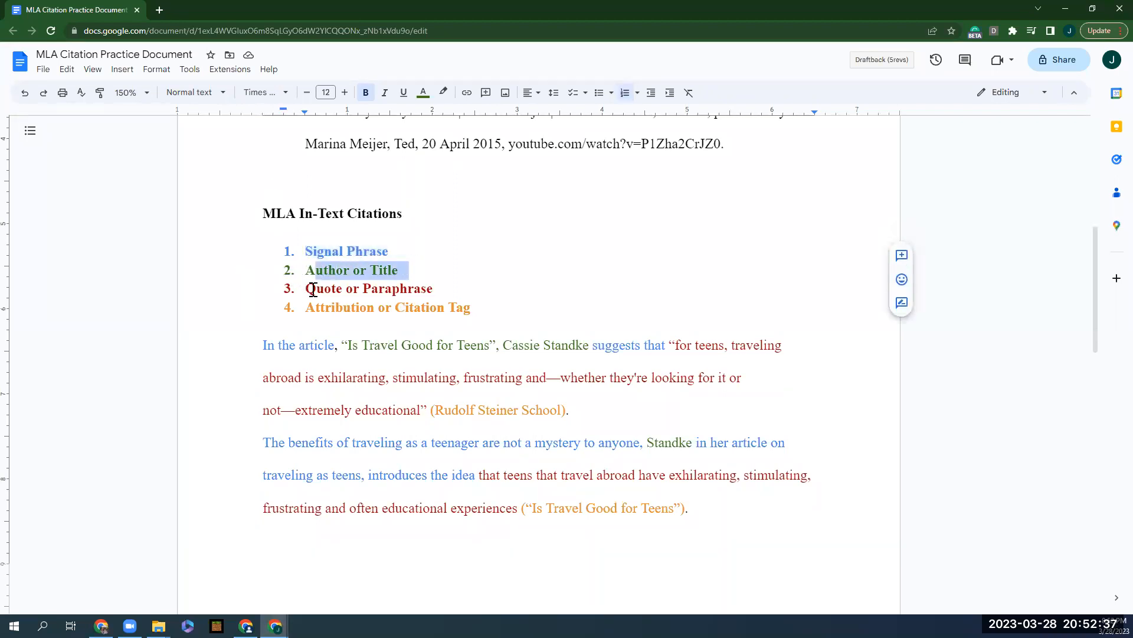
drag(307, 288, 472, 291)
drag(305, 307, 489, 300)
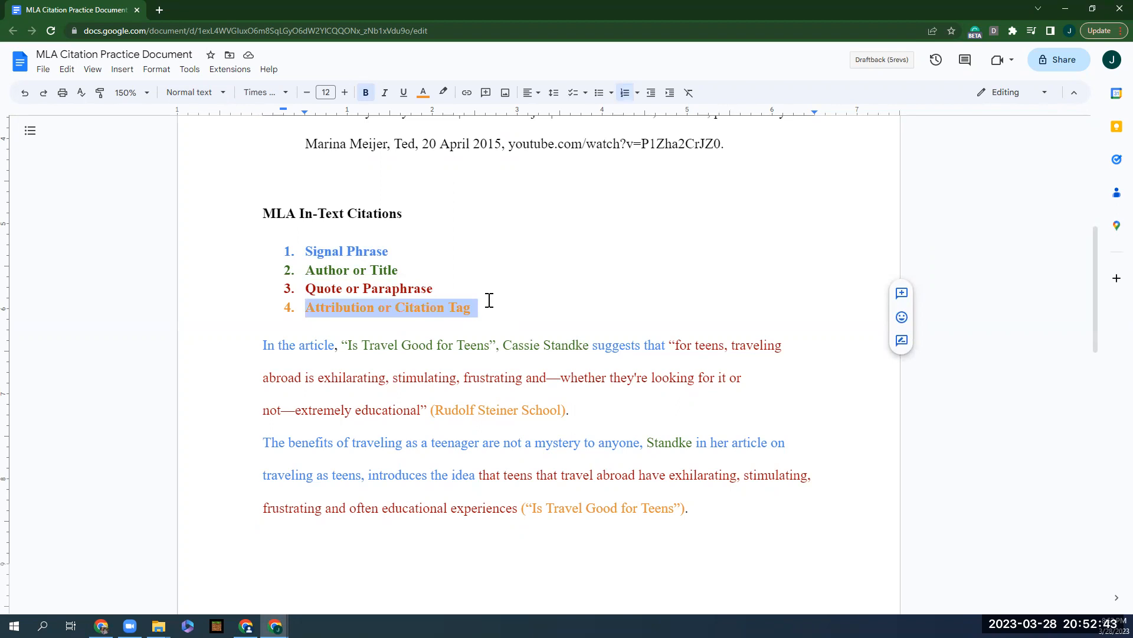
Step: Examine where the period sits relative to the citation tag in the quote and the paraphrase, and return to the works cited entries
click(683, 511)
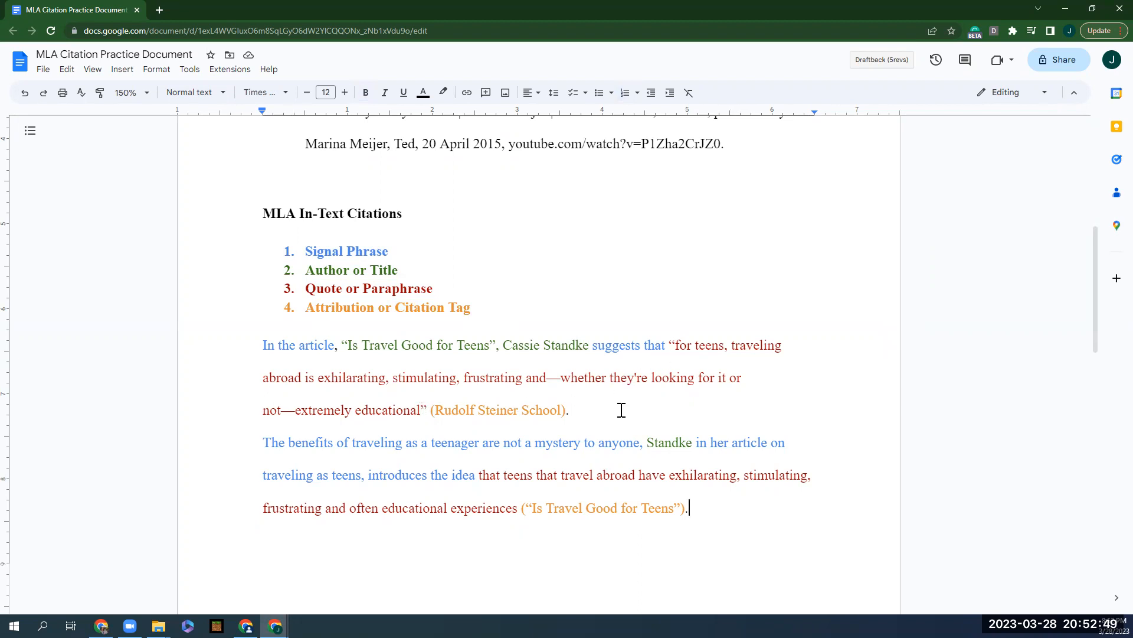
click(580, 415)
click(692, 509)
click(519, 509)
click(688, 508)
scroll(566, 279, up, 6)
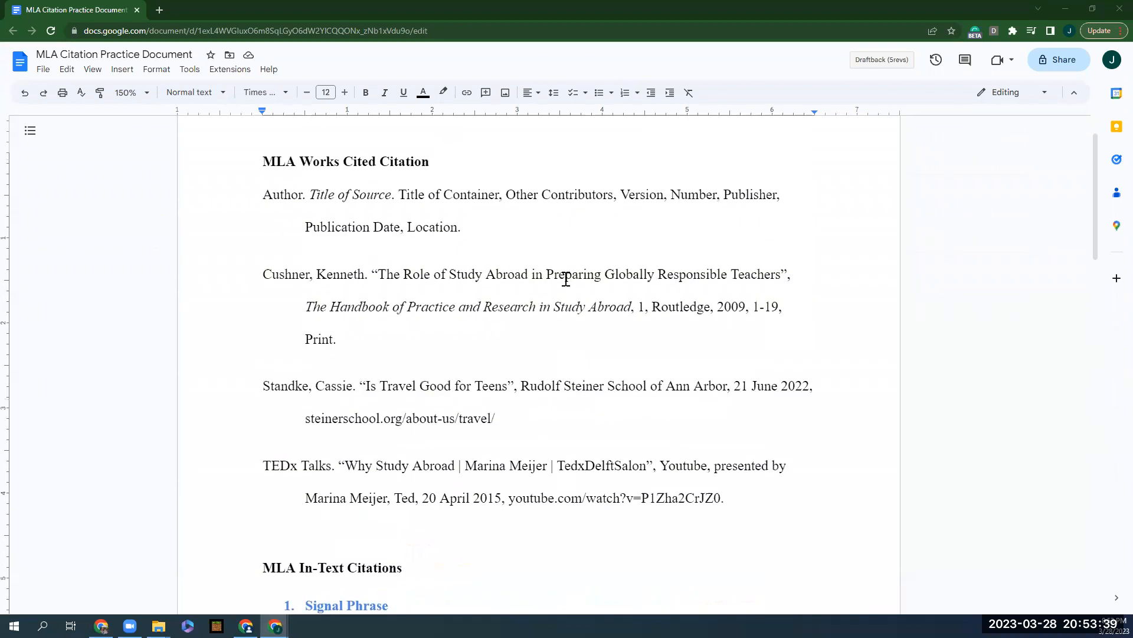